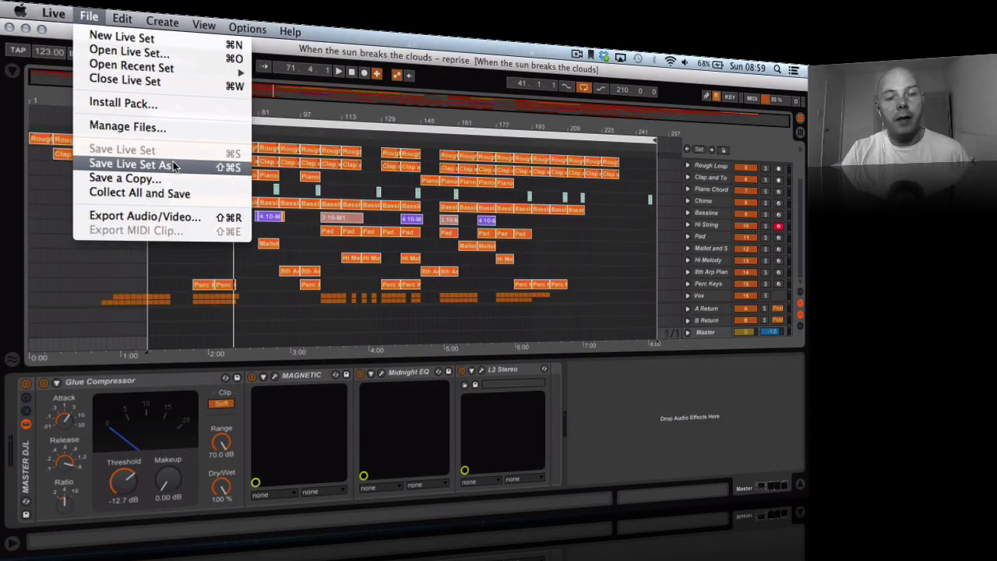
- Unfold the Rough Loop track to check its audio and delete the track from the arrangement
left_click(437, 62)
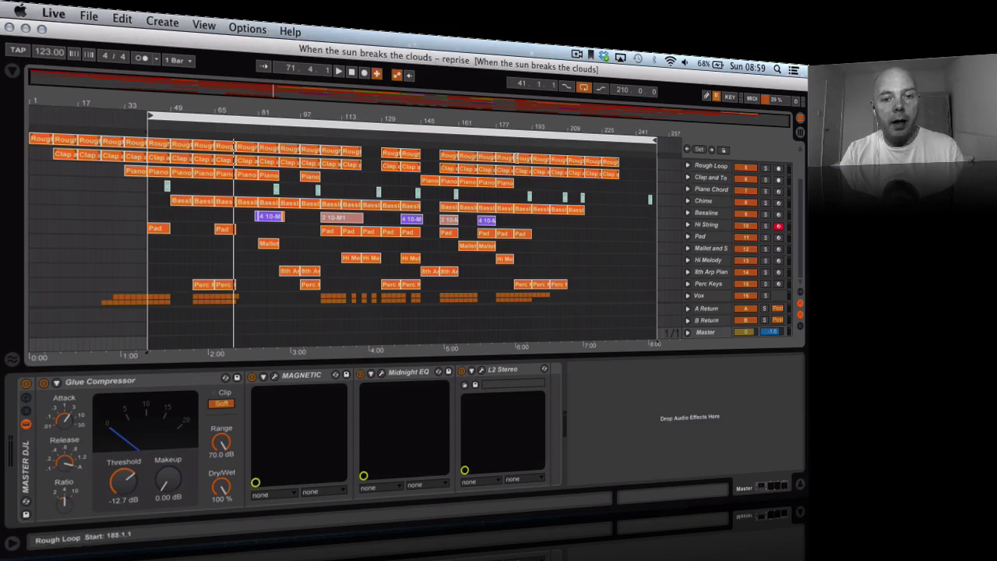
left_click(688, 166)
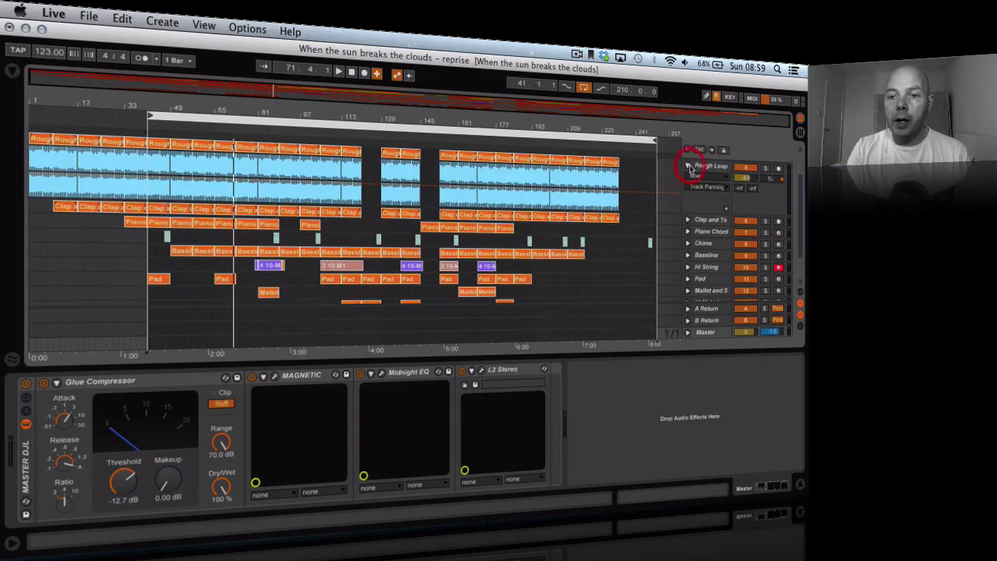
left_click(713, 168)
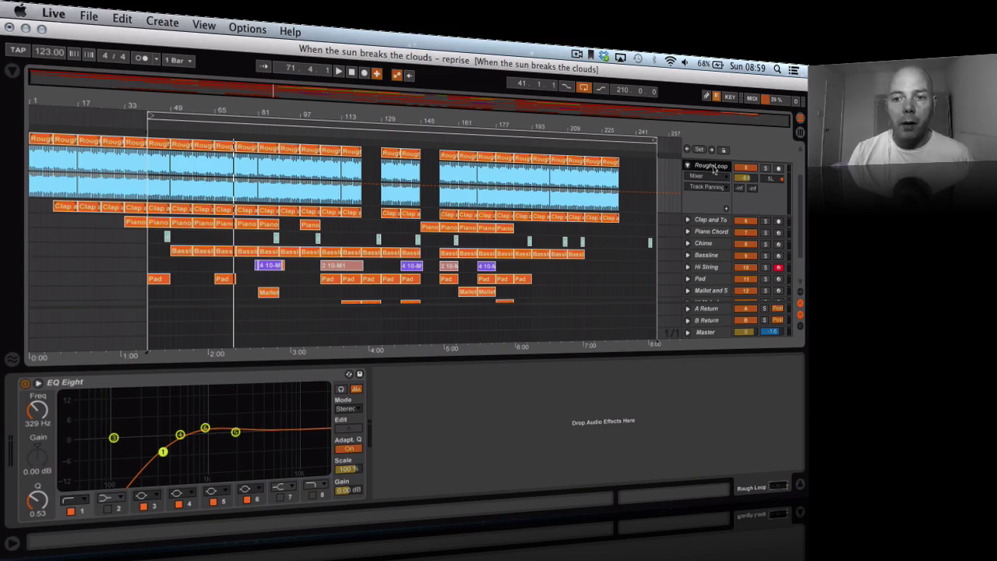
key("Delete")
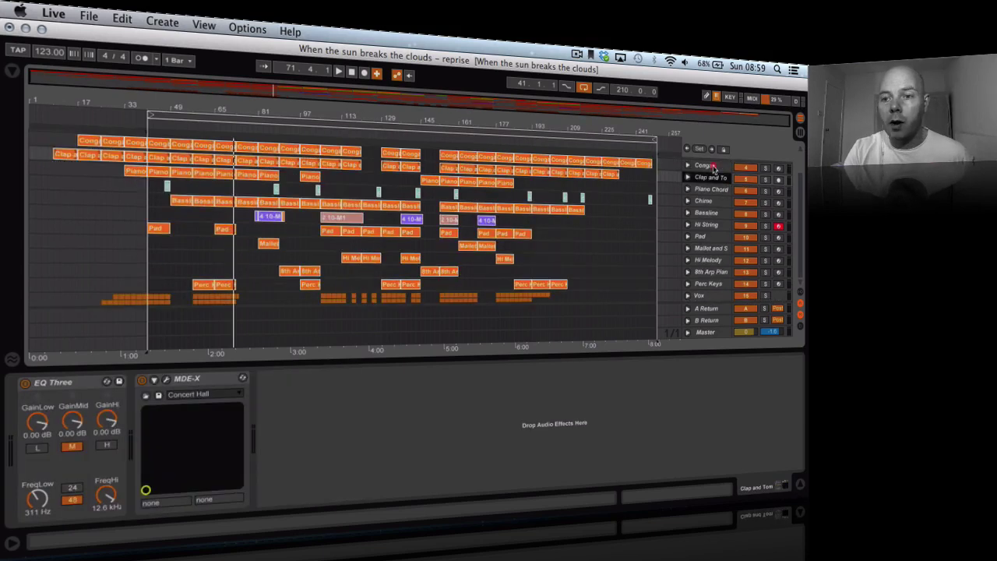
- Delete the Clap and Tom track from the arrangement
left_click(712, 166)
left_click(708, 179)
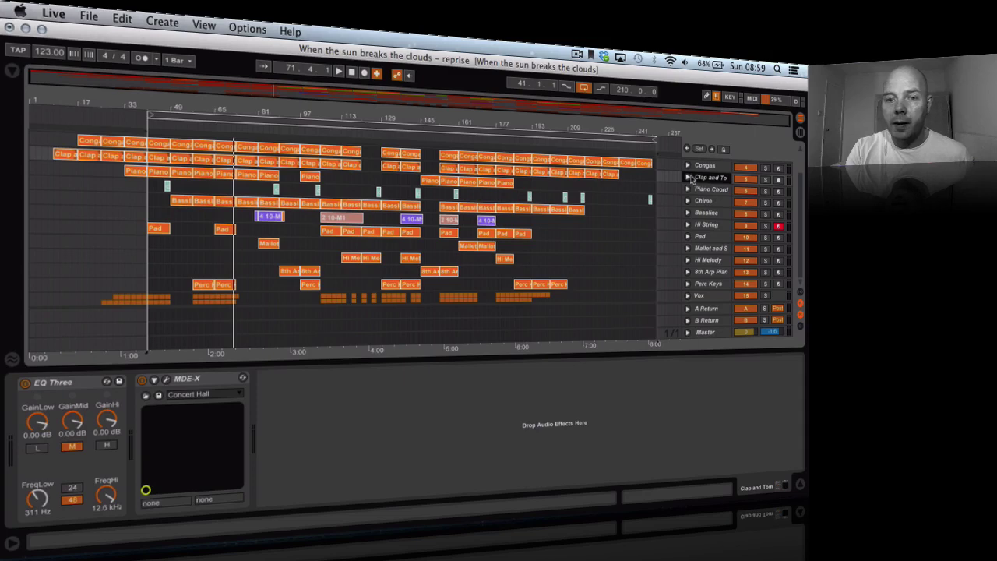
left_click(689, 178)
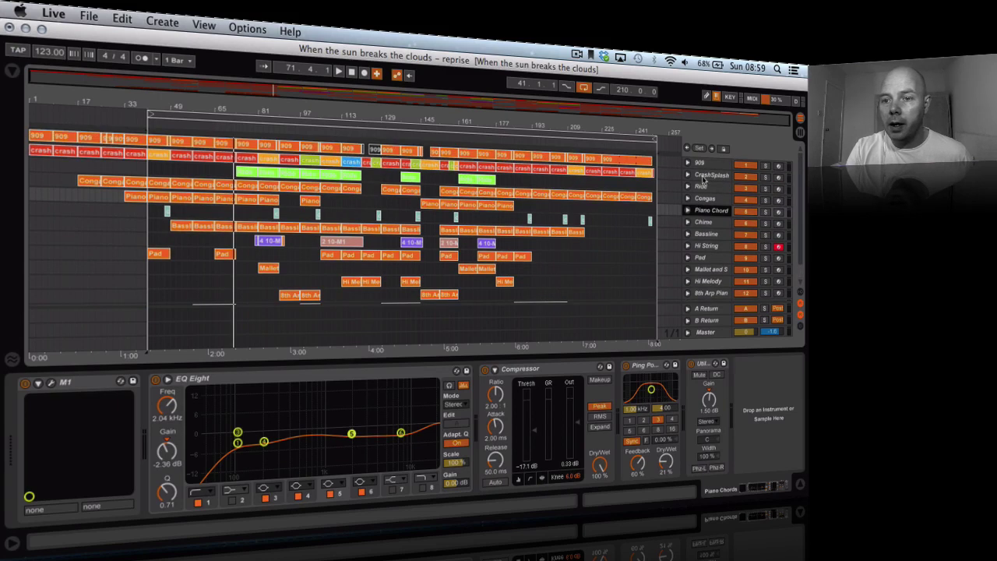
- Examine the 909 drum track's clips and note lanes, and the drum kits on the 909 and CrashSplash tracks
left_click(702, 162)
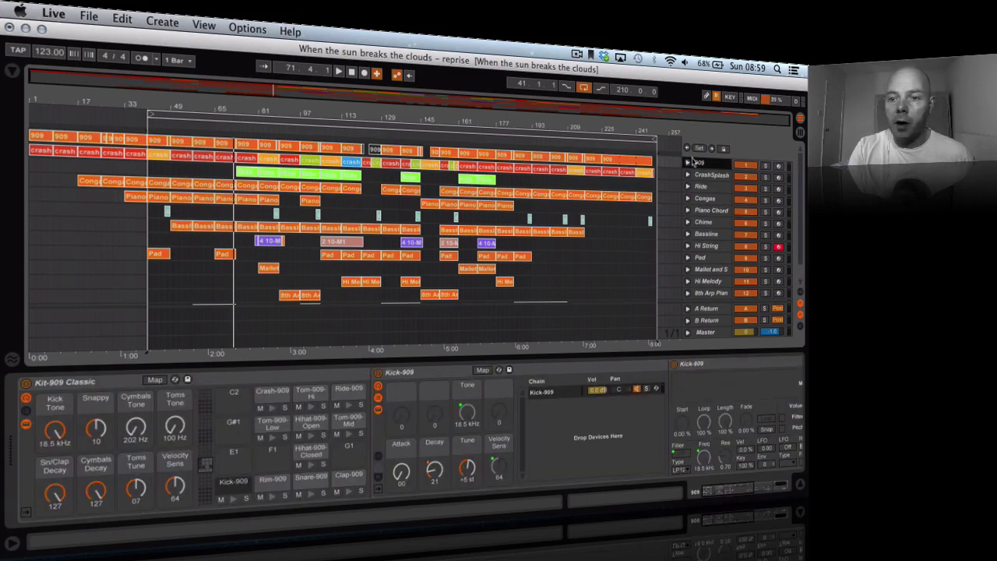
left_click(688, 162)
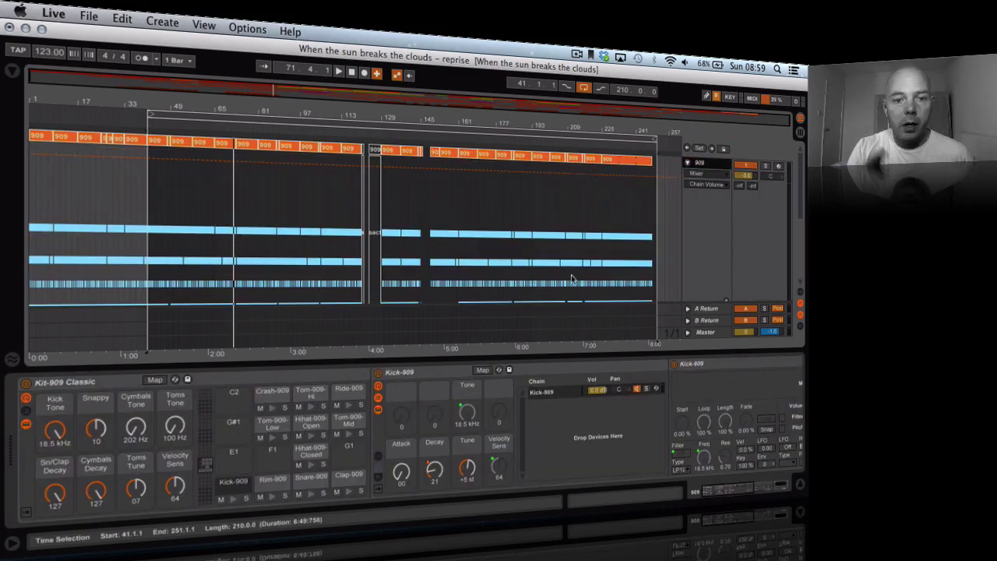
scroll(722, 228, "down", 2)
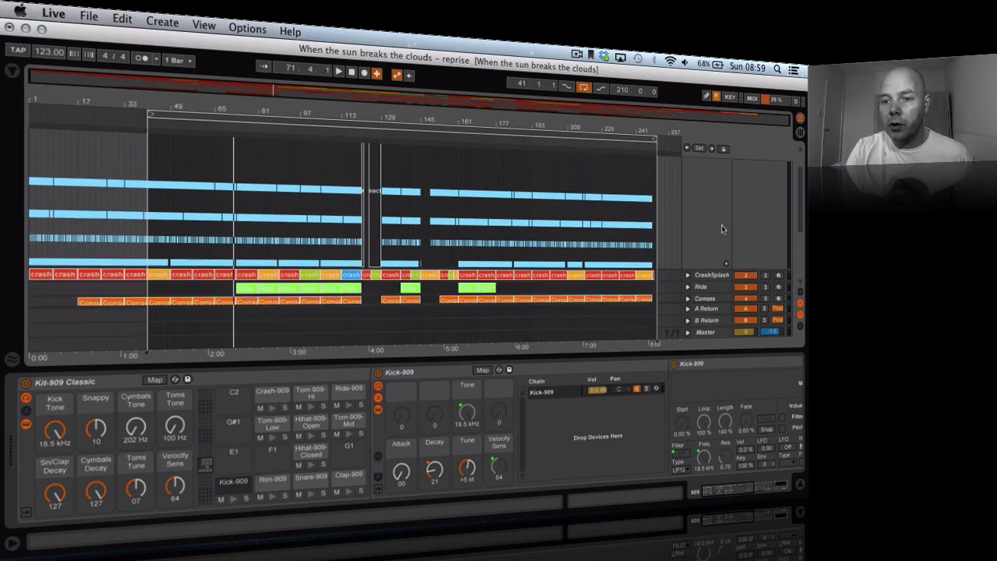
scroll(721, 229, "up", 2)
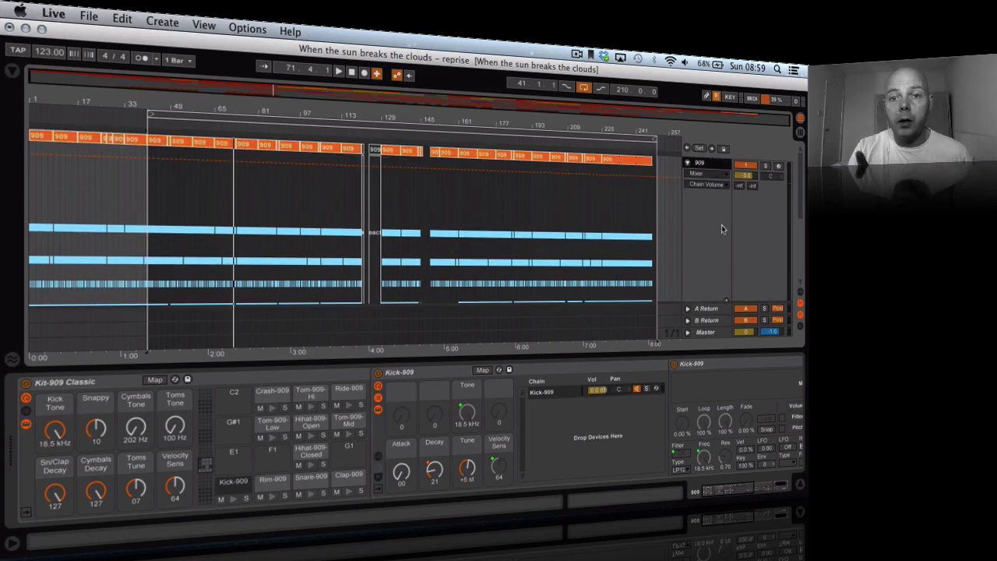
left_click(688, 163)
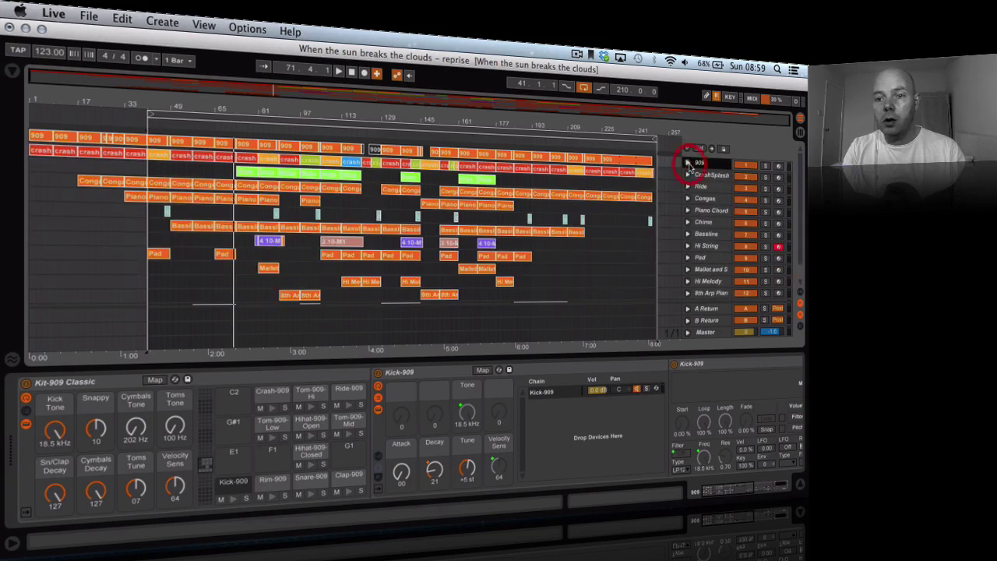
left_click(698, 162)
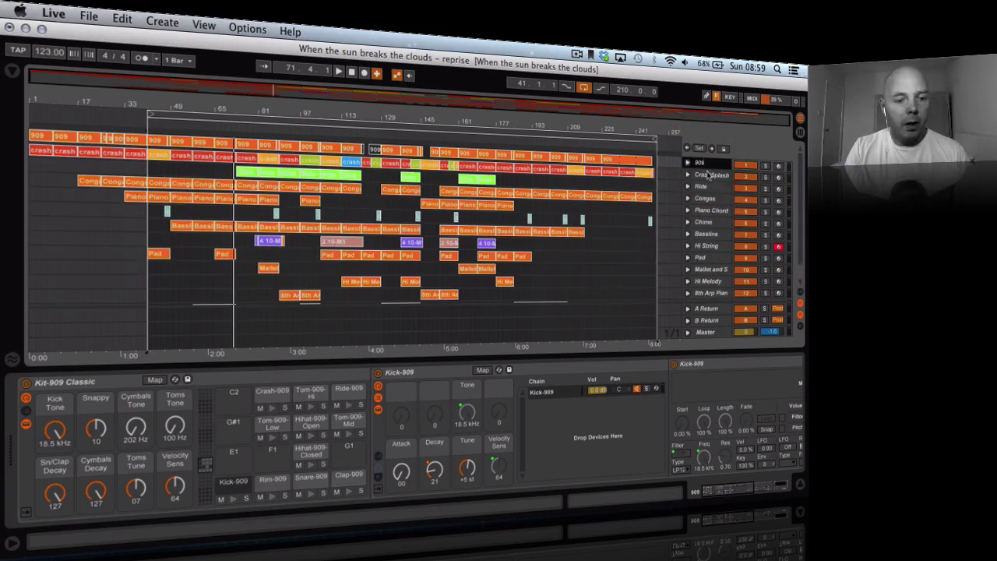
left_click(709, 177)
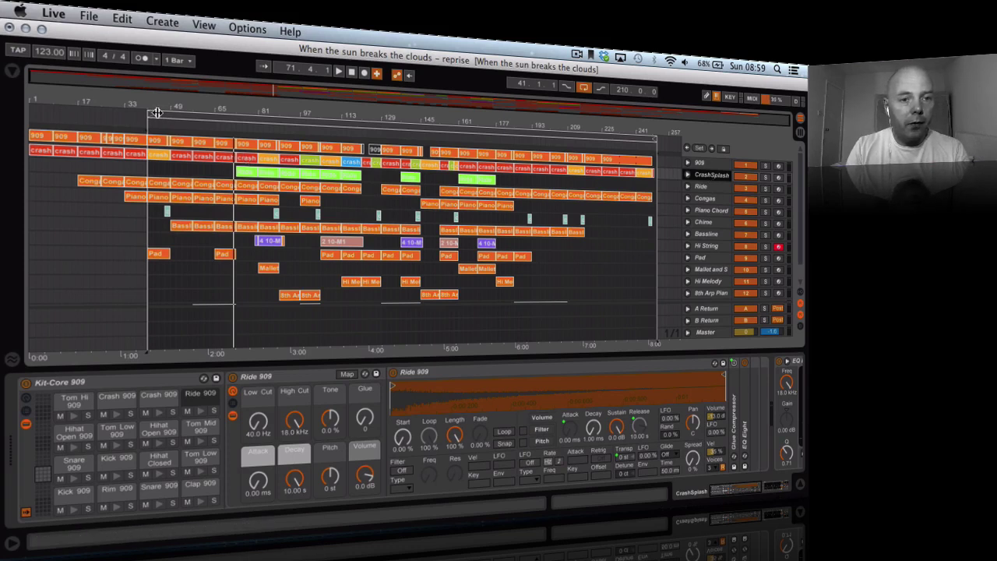
- Play the arrangement with the loop start at bar 73, and audition the Clap-909 pad in the 909 track's drum kit
left_click_drag(151, 115, 238, 123)
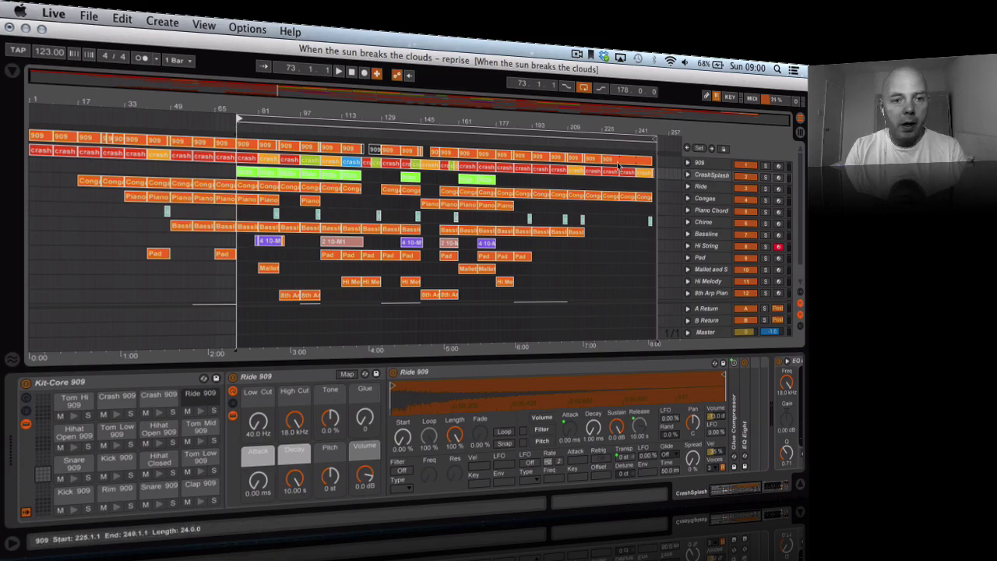
key("space")
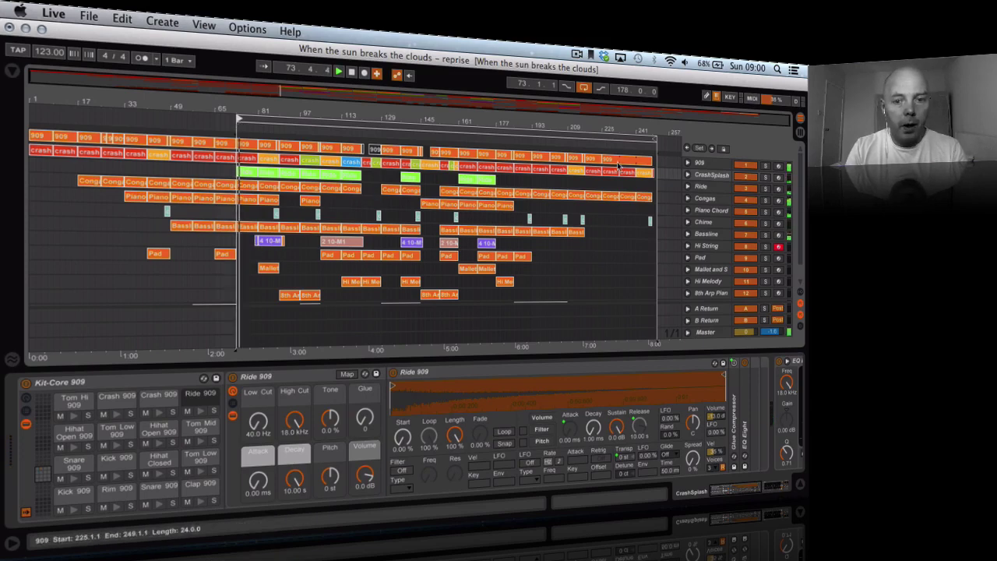
left_click(711, 164)
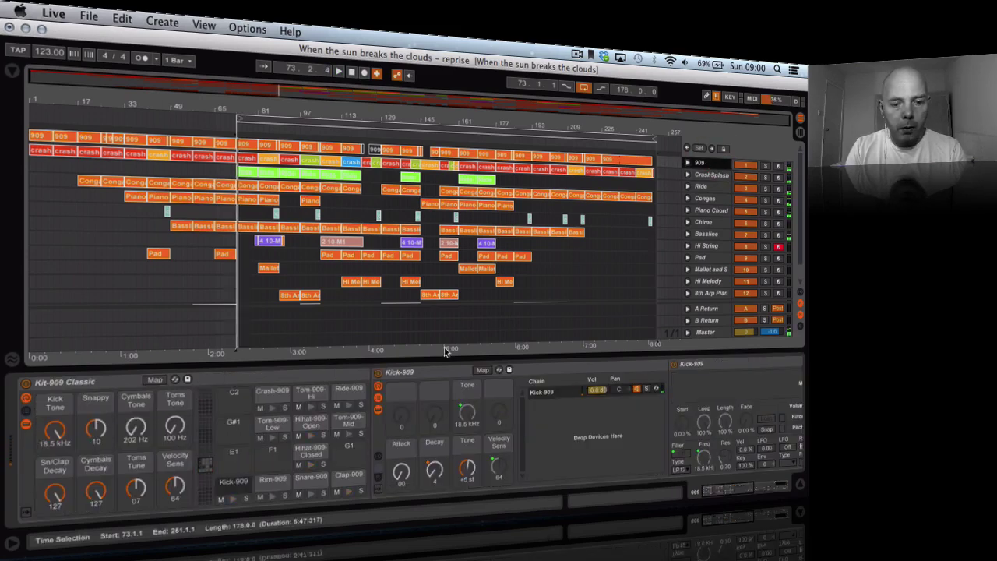
left_click(349, 491)
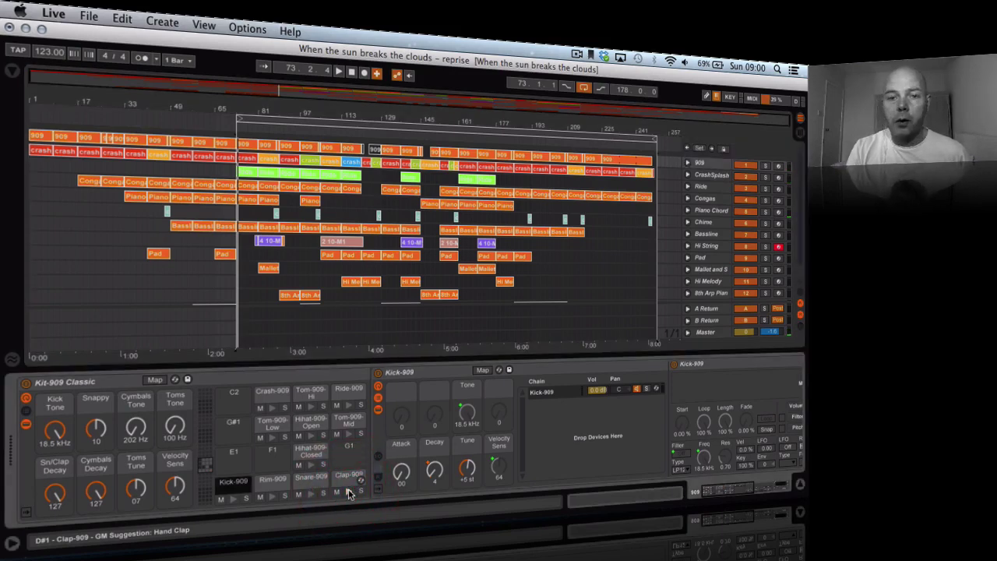
- Insert a MIDI track below the 909 track and move the Clap-909 pad from the 909 kit onto it
left_click(162, 22)
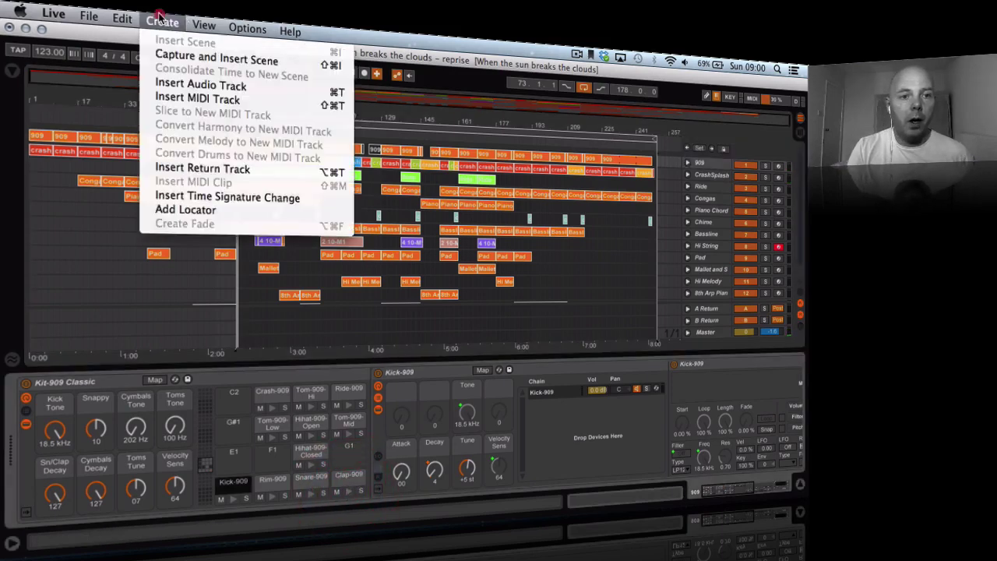
left_click(210, 99)
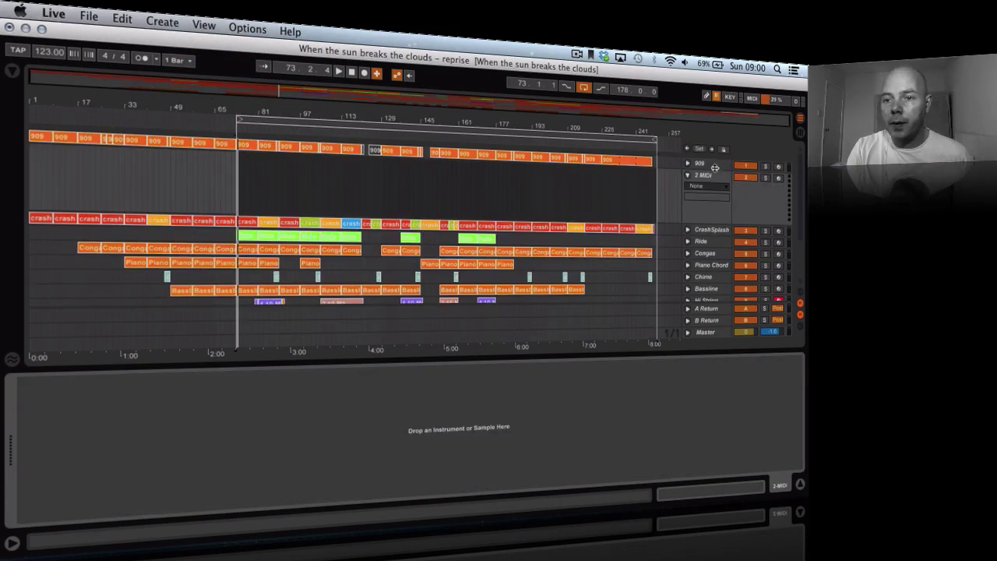
left_click(715, 168)
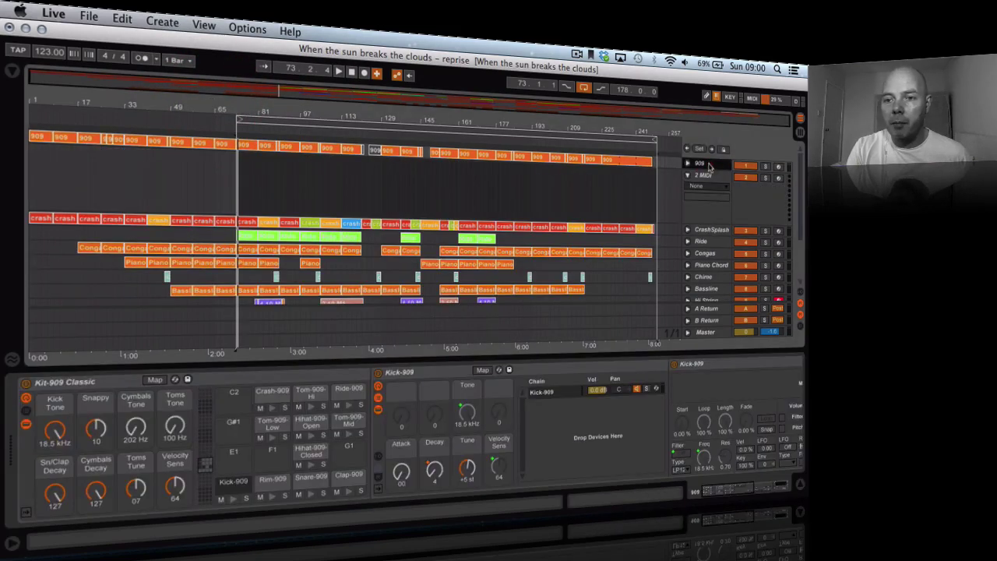
left_click(348, 479)
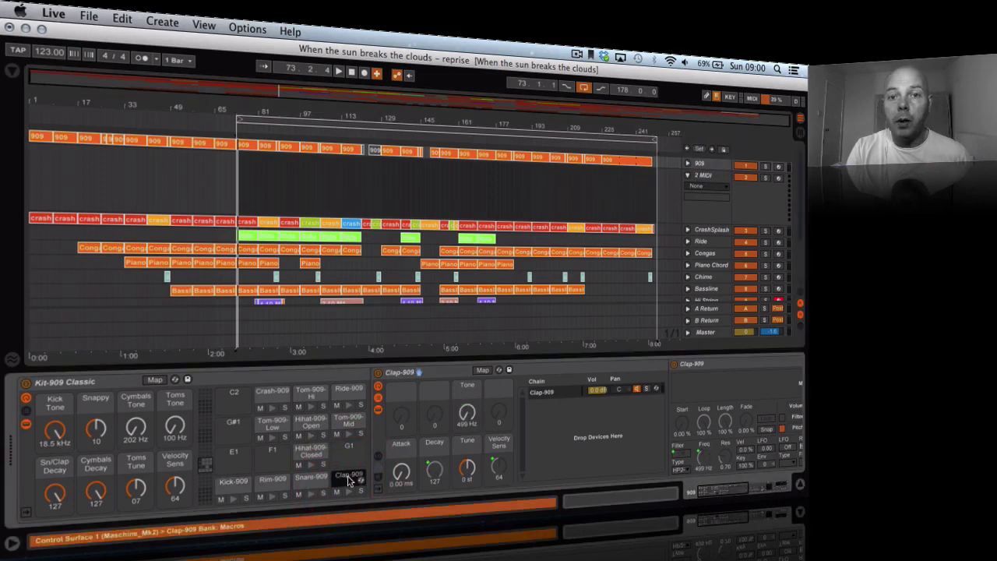
left_click(349, 479)
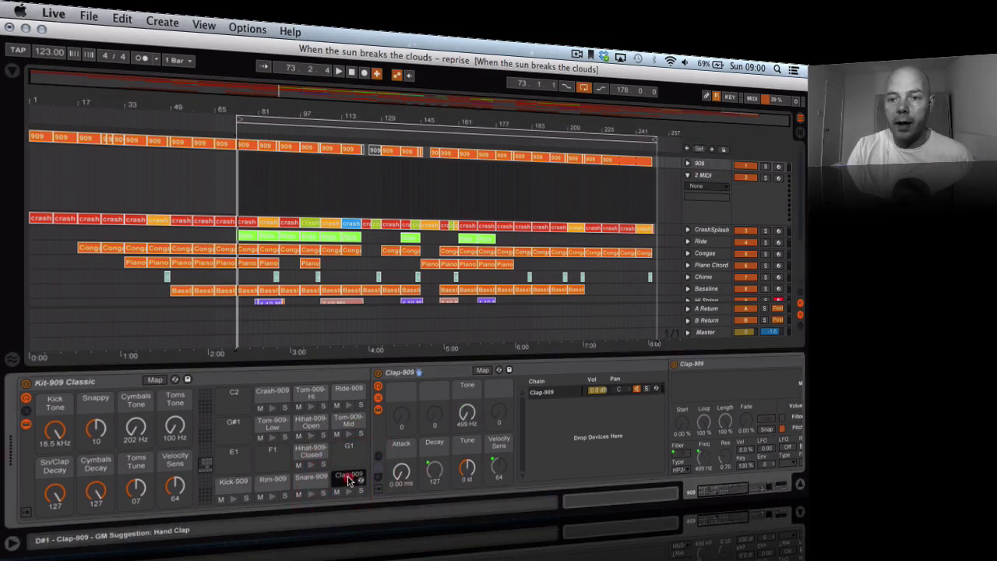
left_click(233, 172)
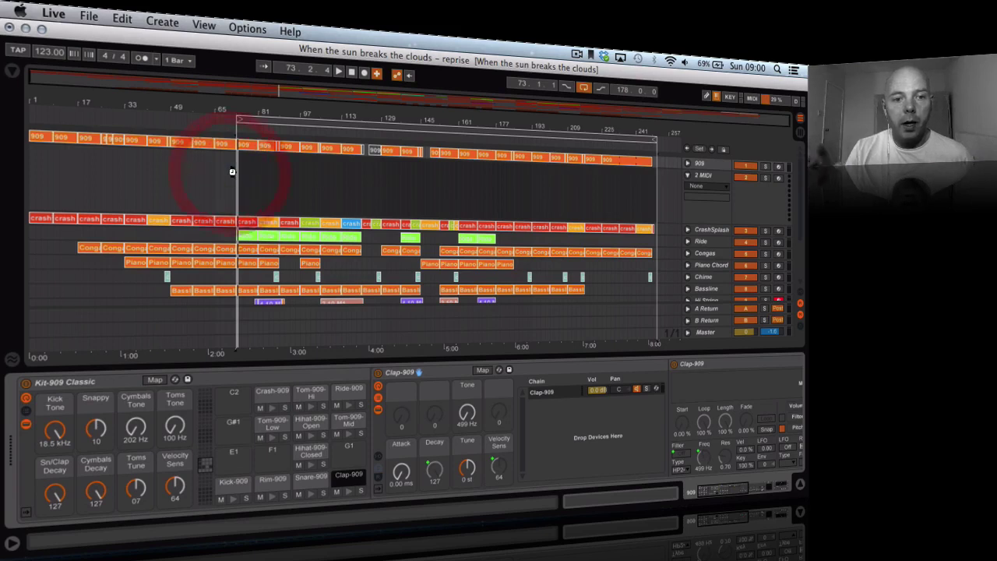
left_click_drag(232, 172, 234, 175)
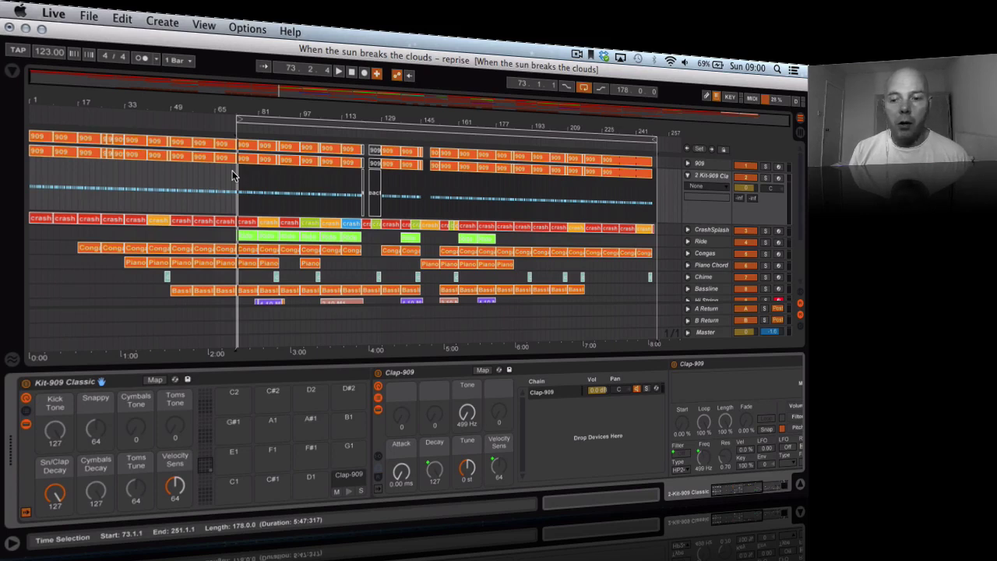
- Delete the original 909 track, keeping the new track that holds the extracted clap
left_click(709, 165)
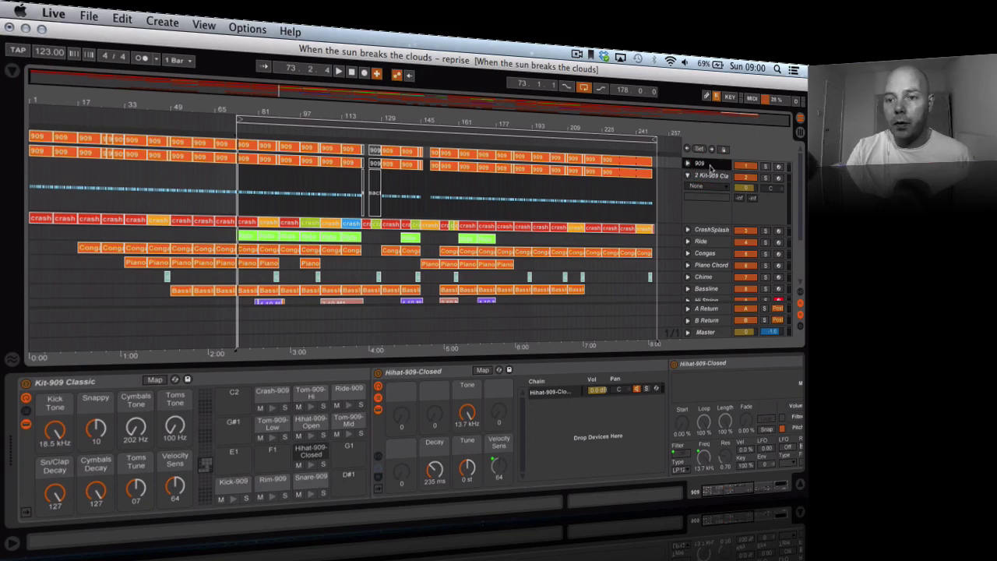
key("Delete")
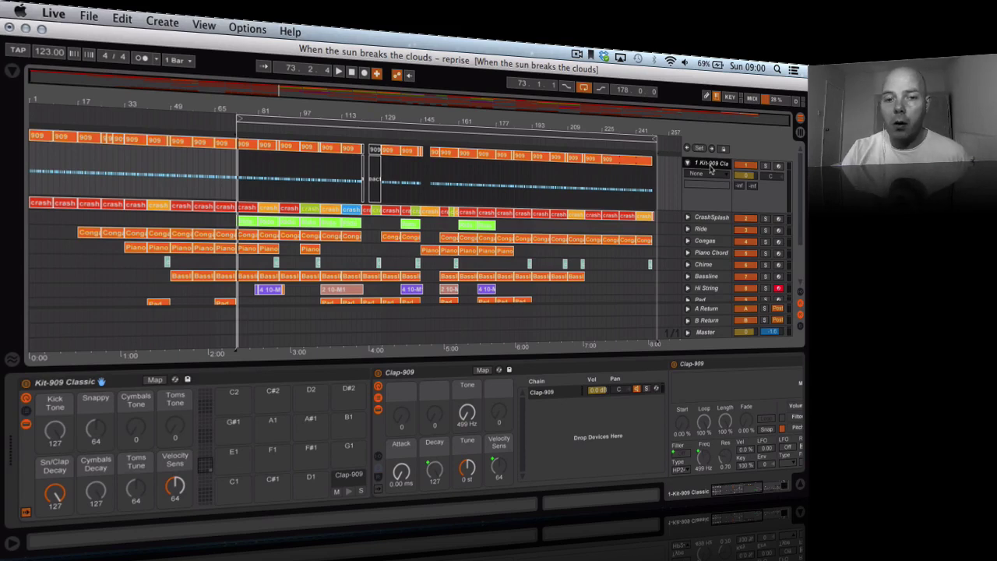
- Listen to the reduced arrangement from bar 73, and again with the loop start moved back to bar 49
left_click(356, 118)
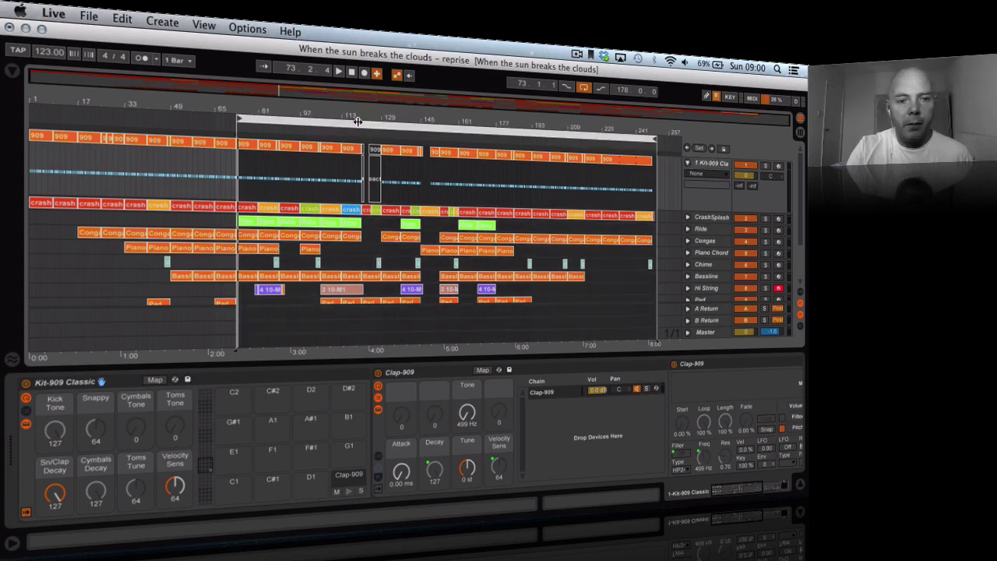
key("space")
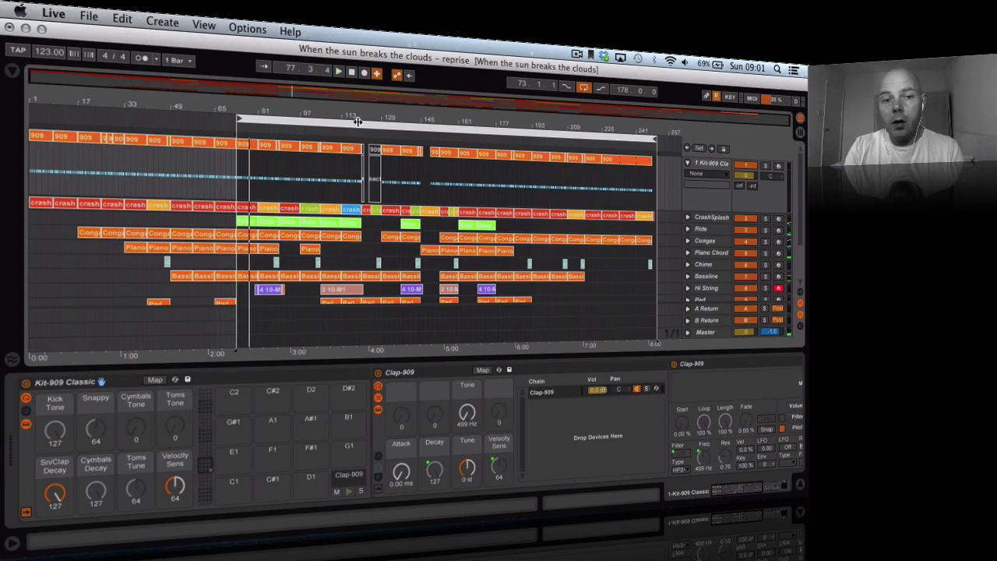
left_click_drag(236, 115, 174, 111)
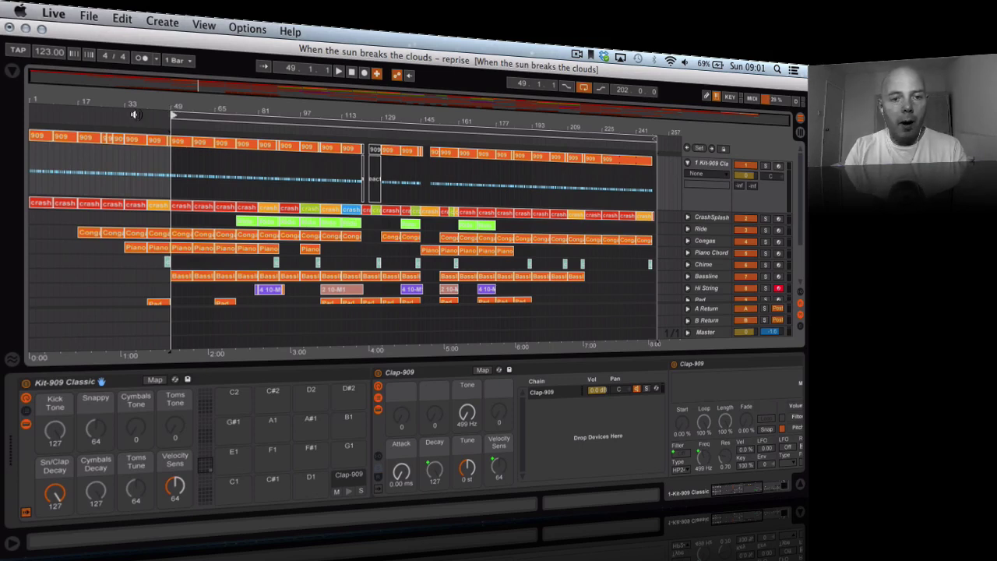
left_click(260, 117)
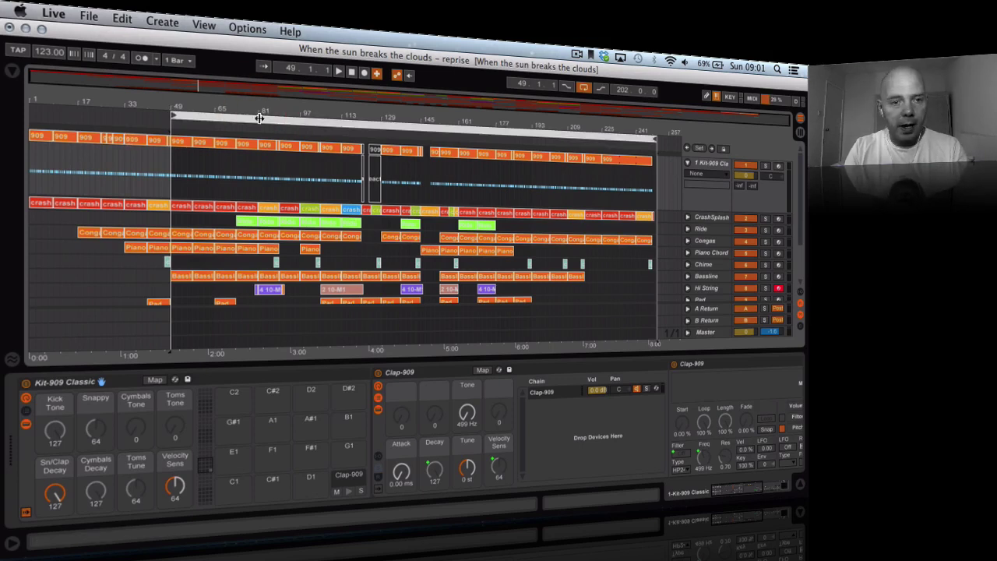
key("space")
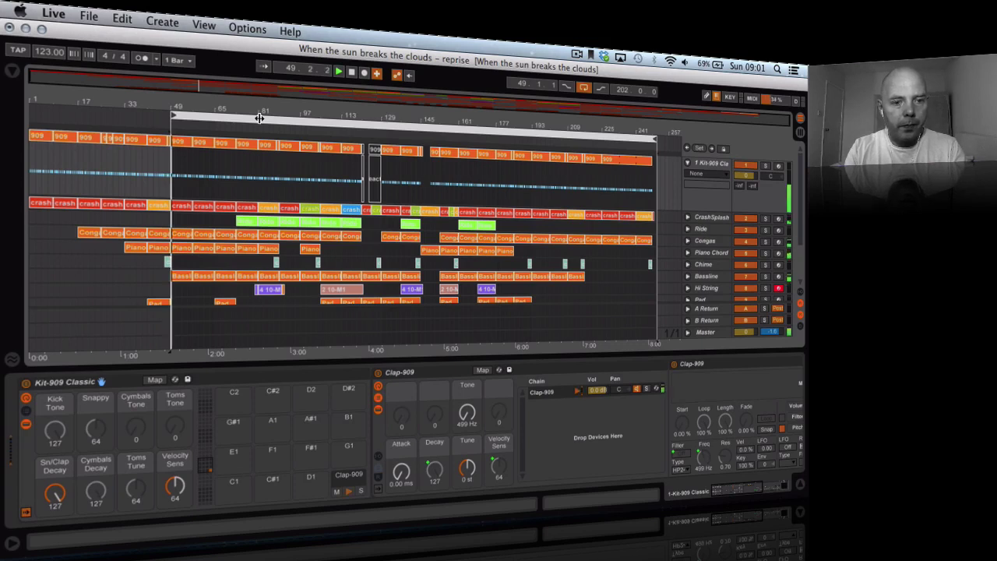
- Move the loop start back to bar 33 and play the arrangement from there
left_click_drag(173, 114, 126, 113)
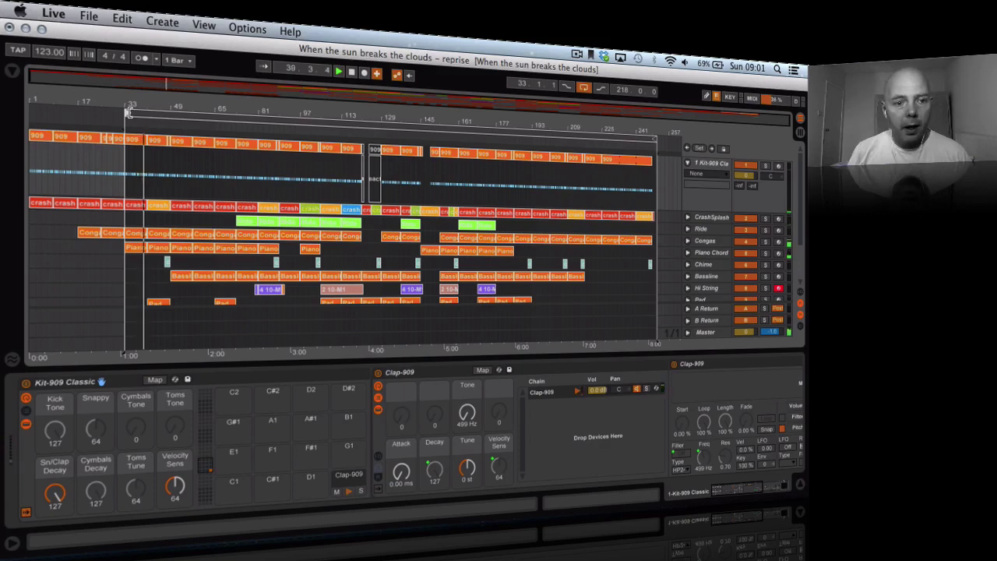
left_click(128, 113)
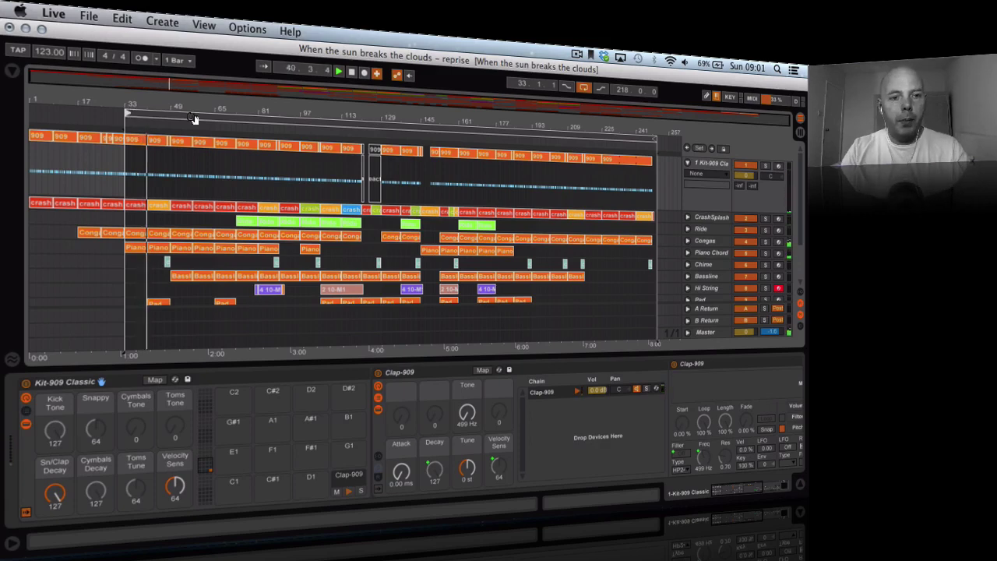
- Listen to the arrangement past the ride entry at bar 73 and examine the clips on all tracks down to the vox
scroll(238, 190, "down", 1)
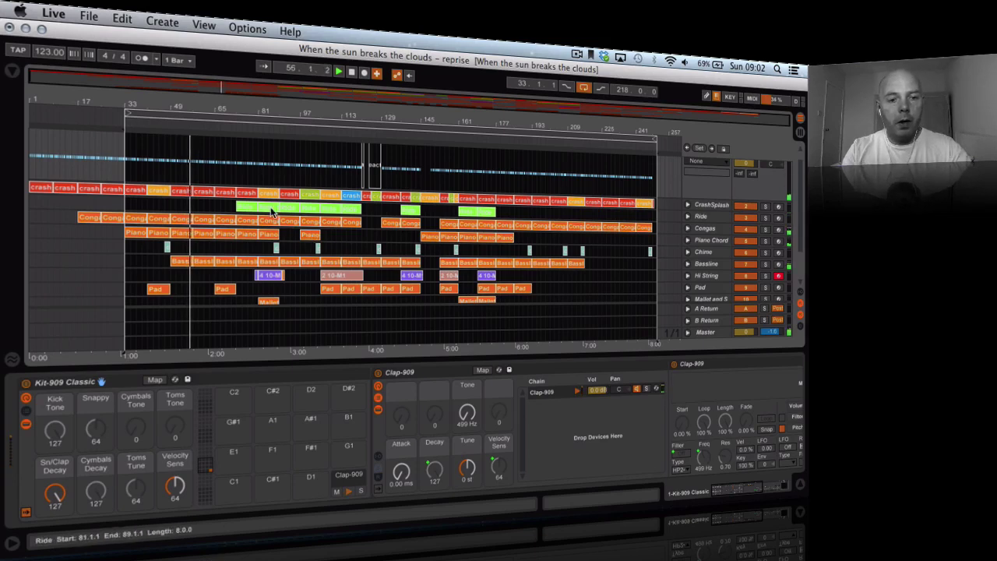
left_click(241, 207)
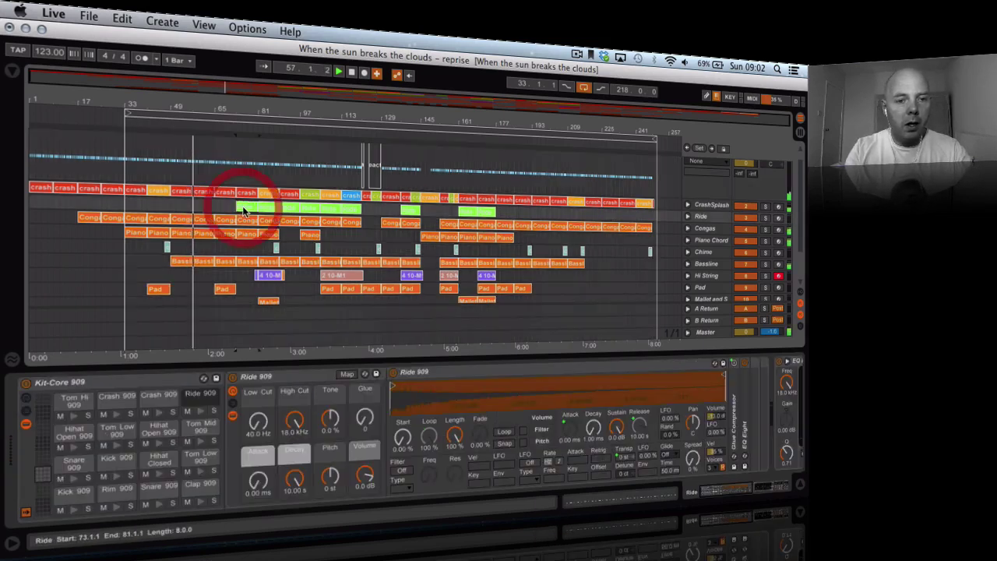
scroll(242, 236, "up", 1)
scroll(243, 236, "down", 3)
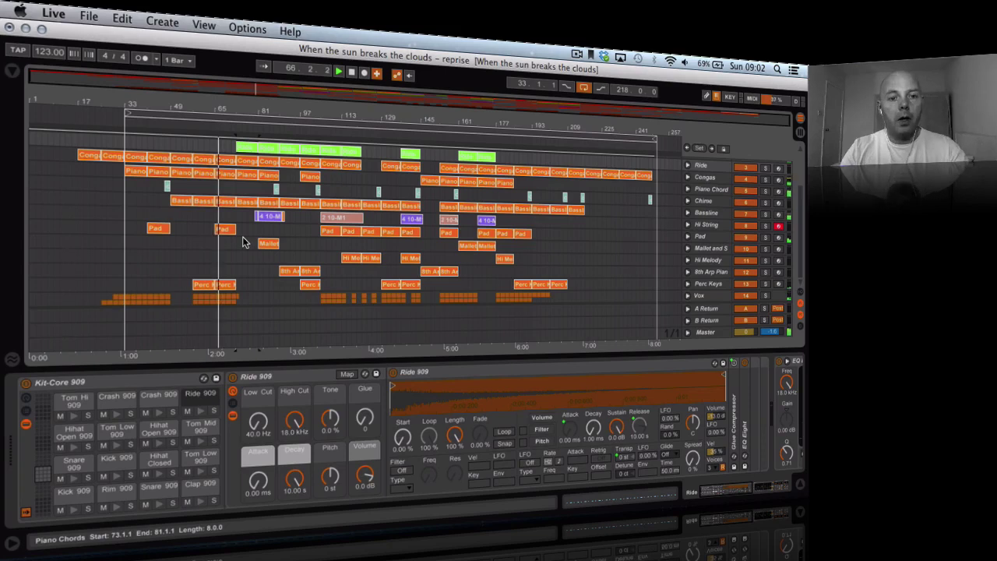
scroll(242, 236, "up", 3)
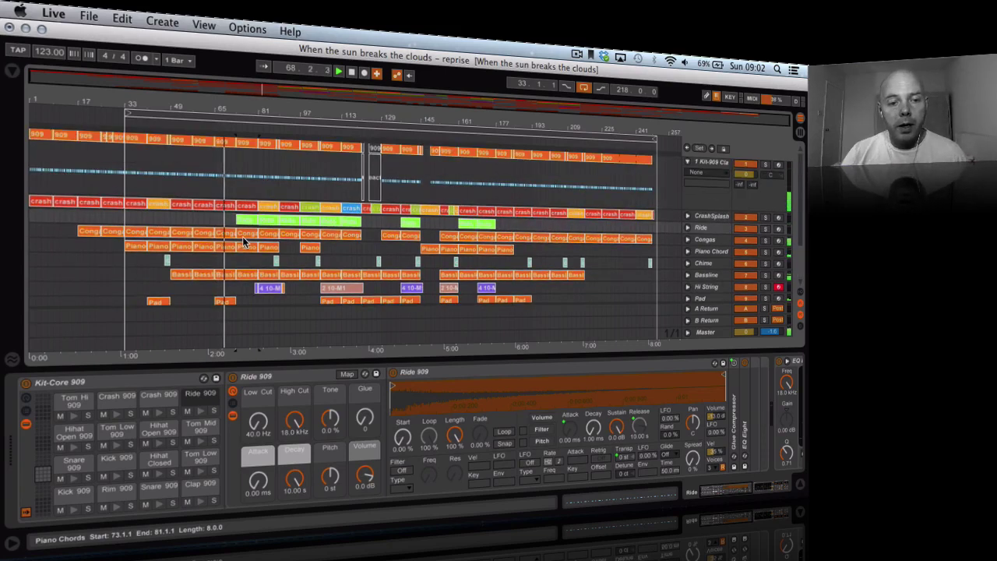
scroll(243, 238, "down", 2)
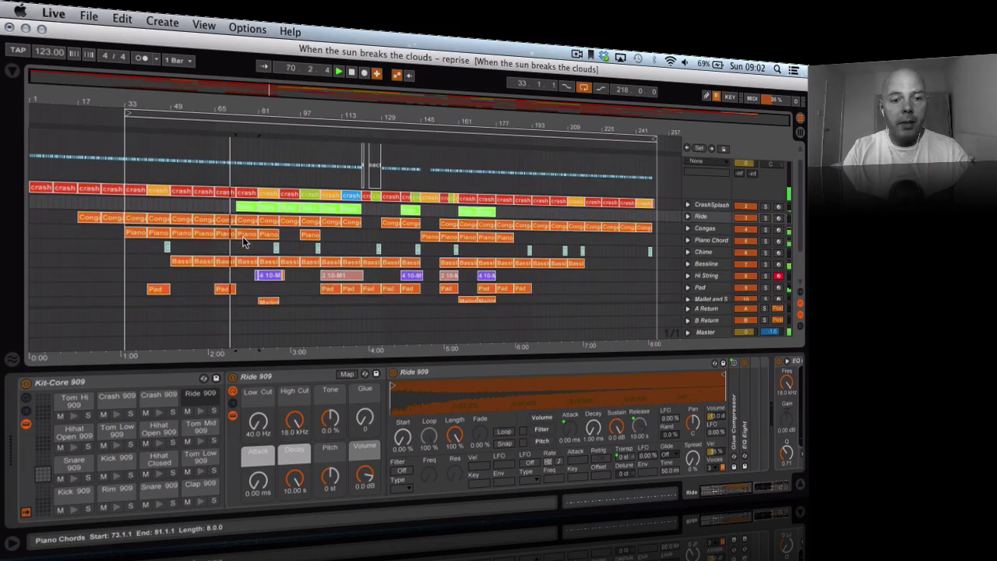
scroll(242, 238, "down", 3)
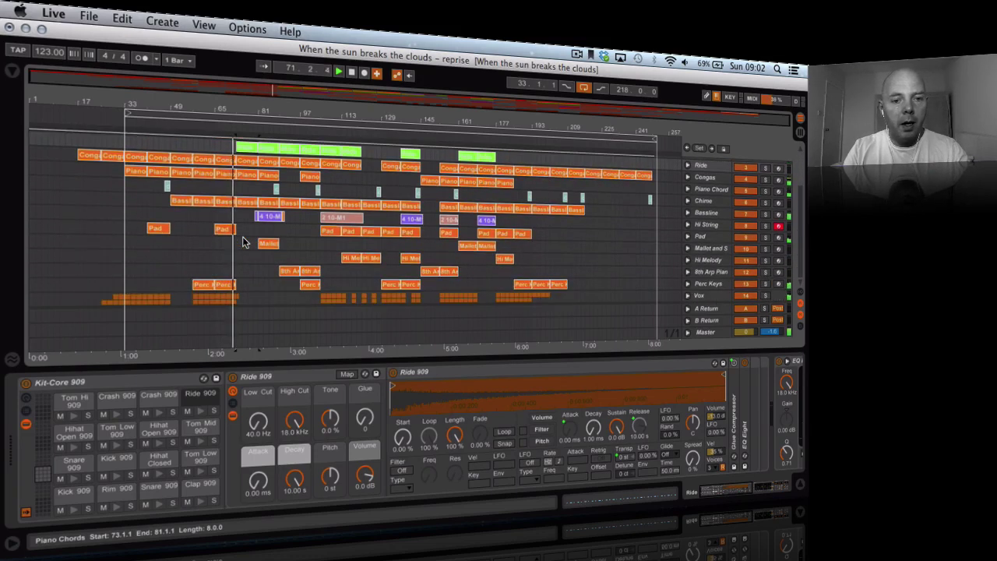
scroll(243, 238, "up", 3)
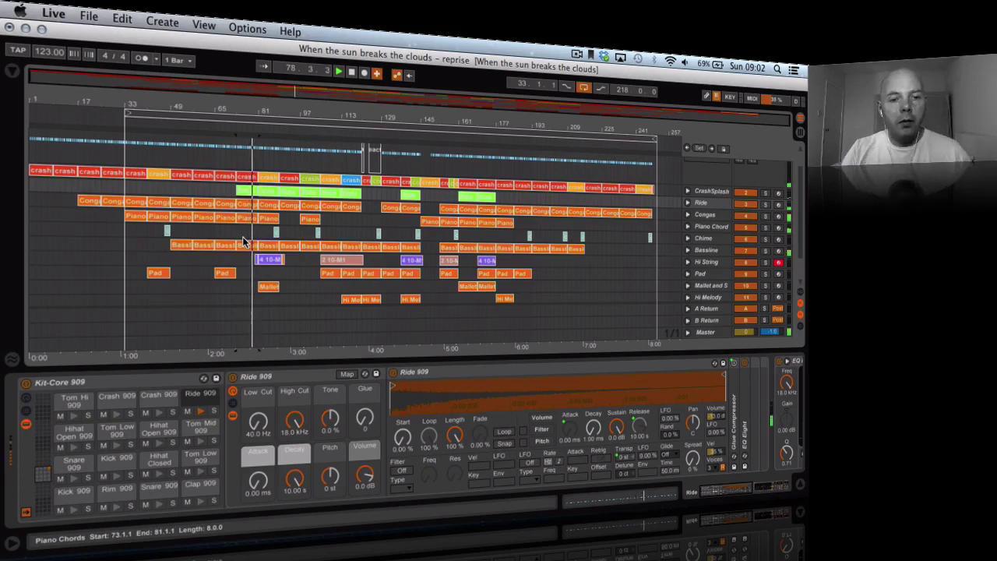
left_click_drag(263, 114, 262, 153)
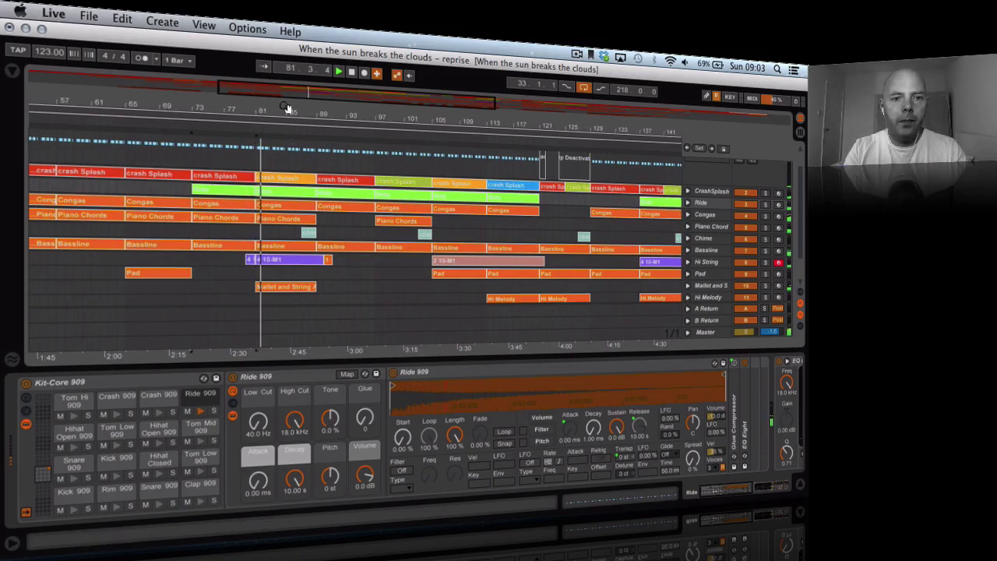
left_click_drag(287, 107, 287, 72)
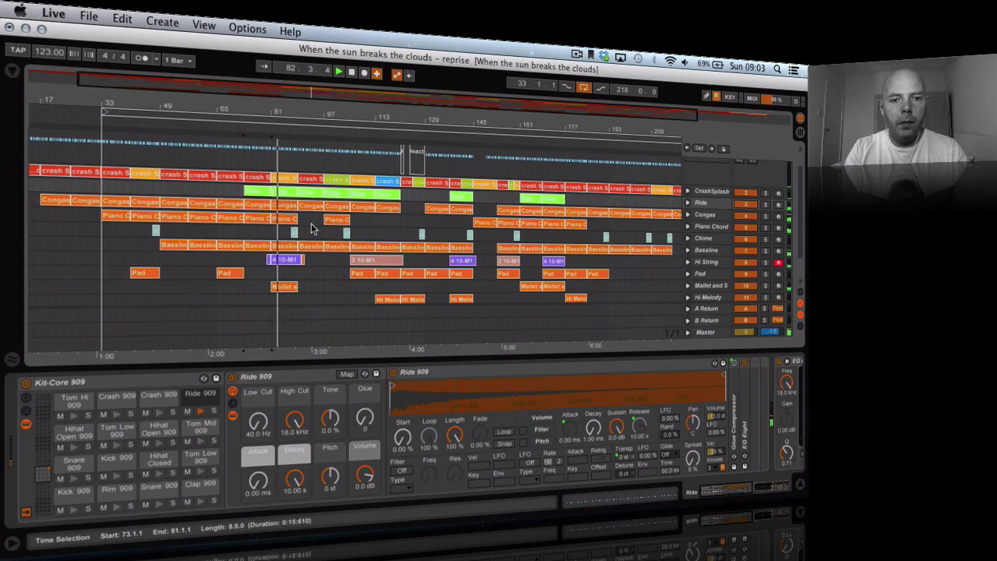
- Delete the 909 clap clip and the ride clip spanning bars 89 to 97
scroll(311, 227, "up", 2)
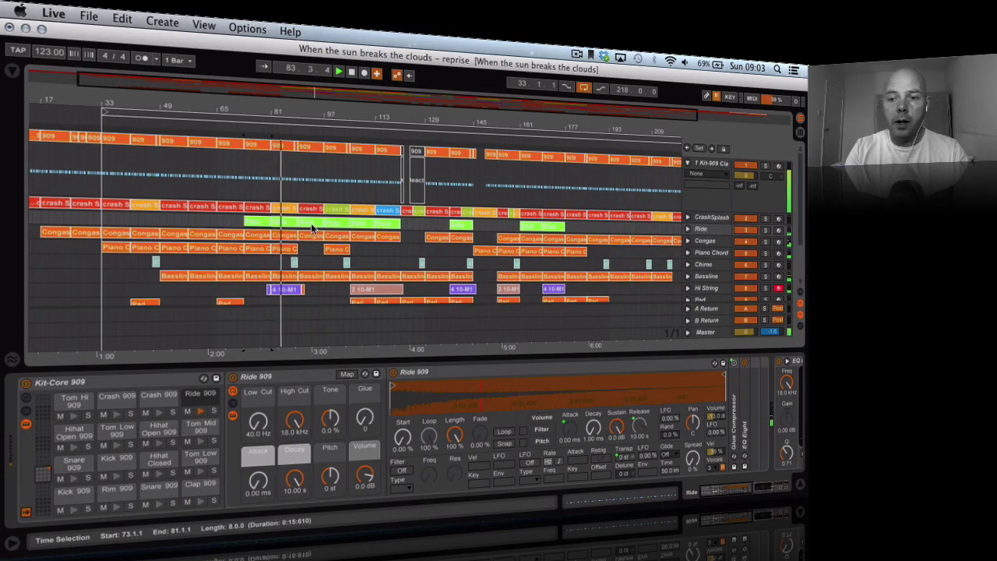
left_click(309, 149)
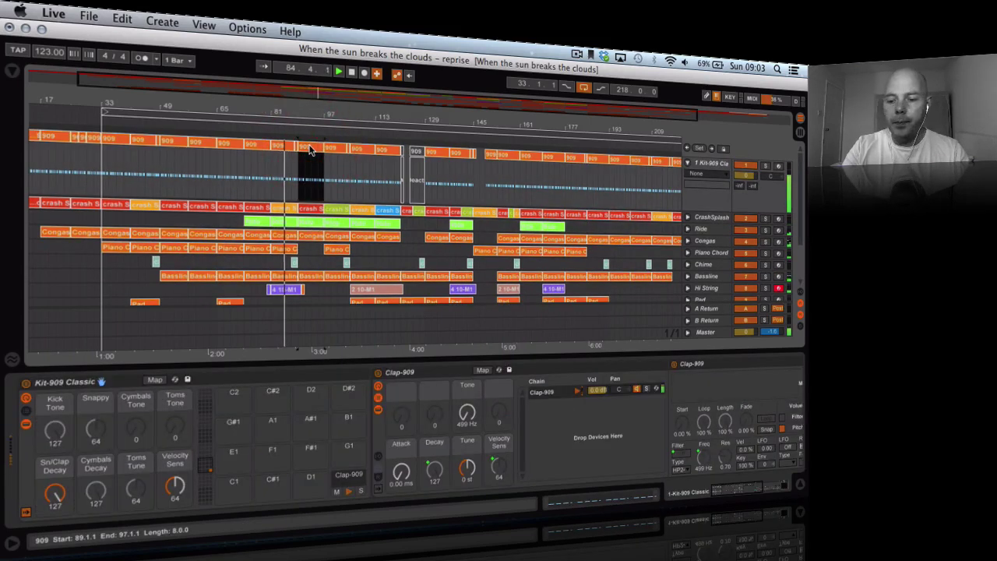
key("Delete")
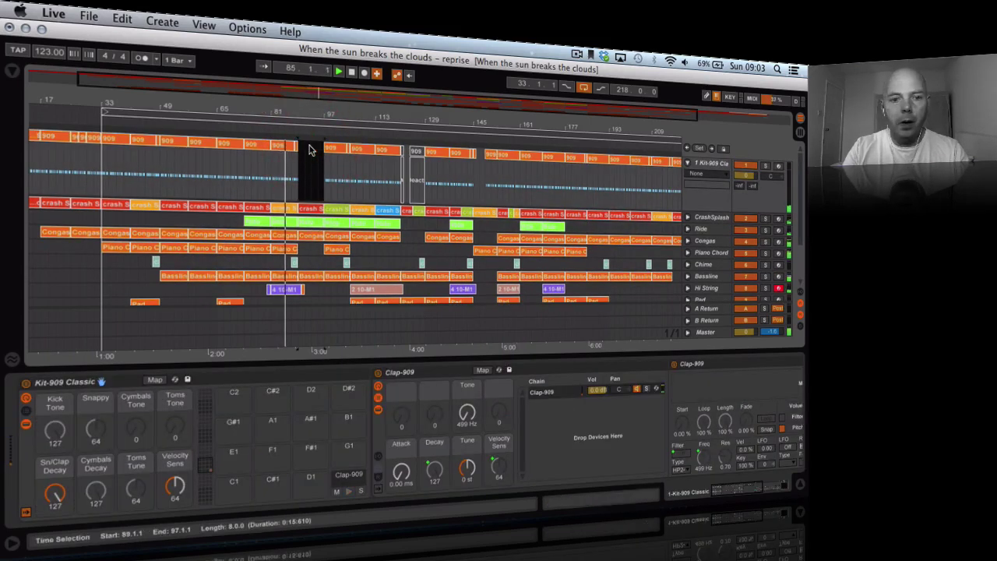
left_click(310, 224)
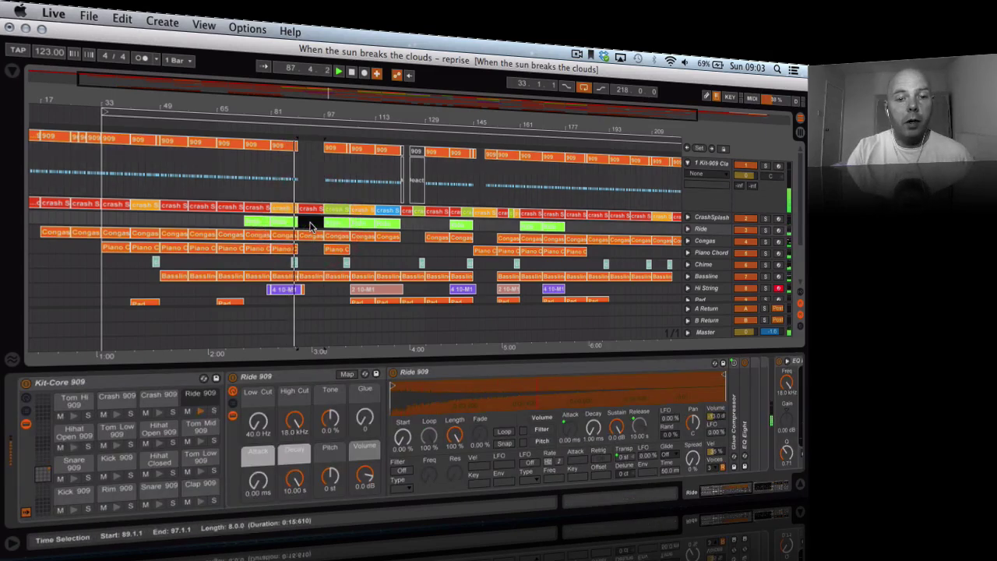
- Deactivate the Congas clip spanning bars 89 to 97 while the song plays
scroll(310, 225, "down", 4)
scroll(310, 226, "up", 1)
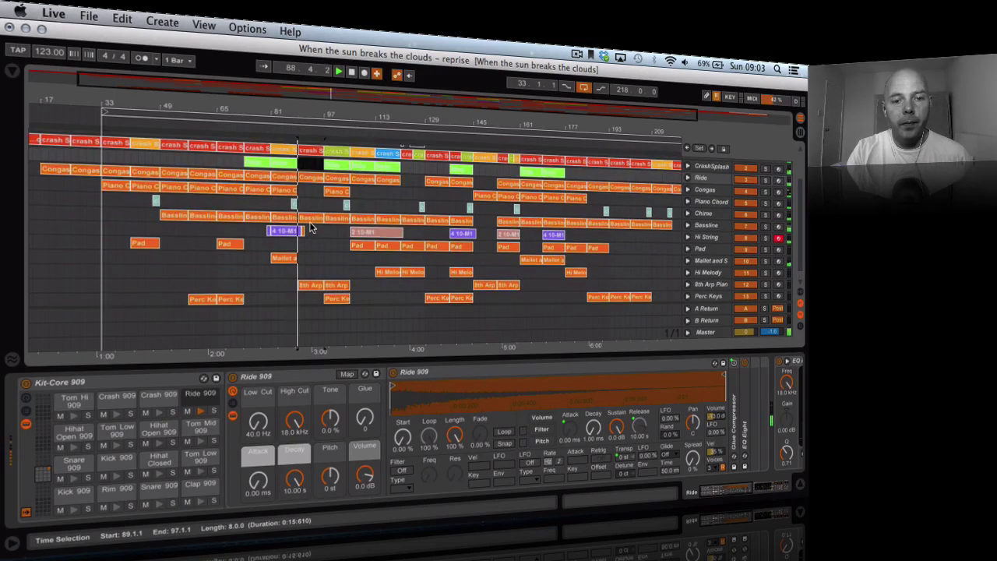
scroll(311, 226, "up", 3)
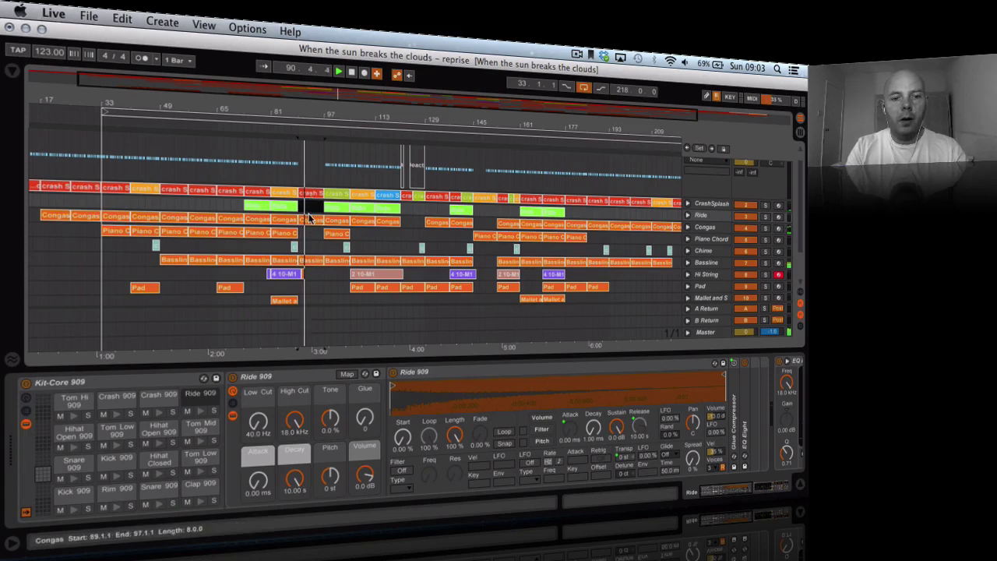
left_click(307, 221)
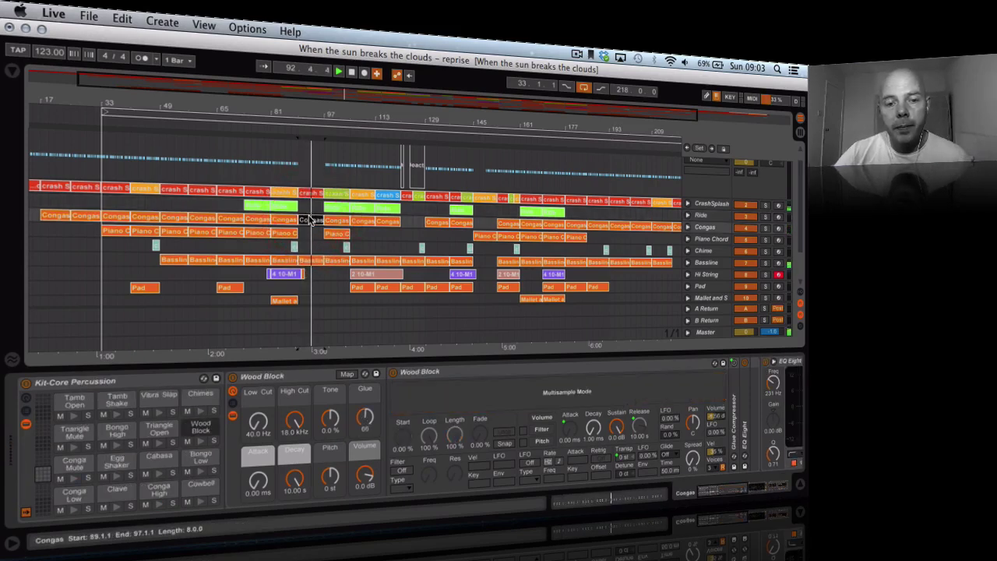
scroll(310, 221, "up", 2)
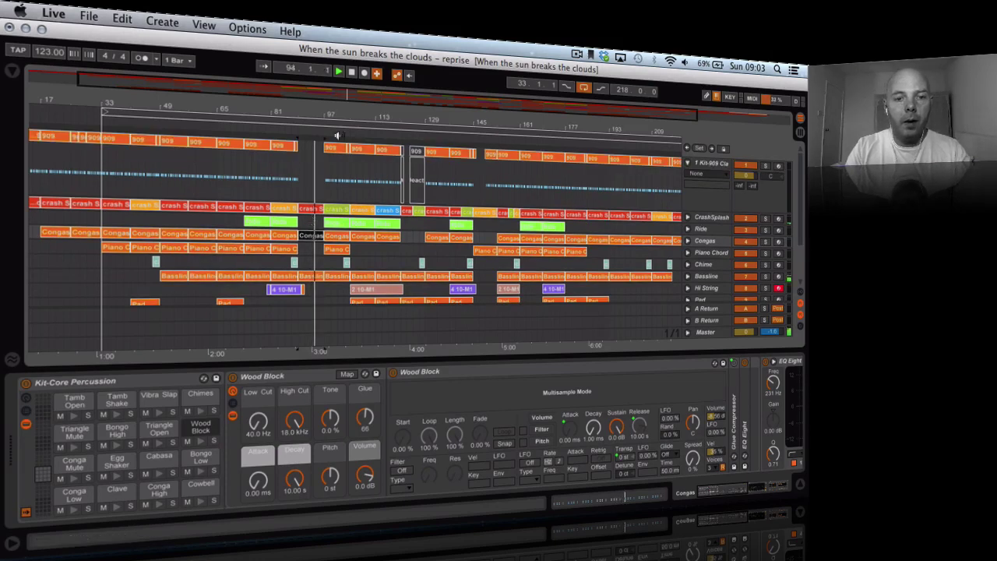
- Stop playback and copy the first four bars of the 909 clip at bar 97 to bar 93
left_click_drag(331, 117, 310, 187)
key("space")
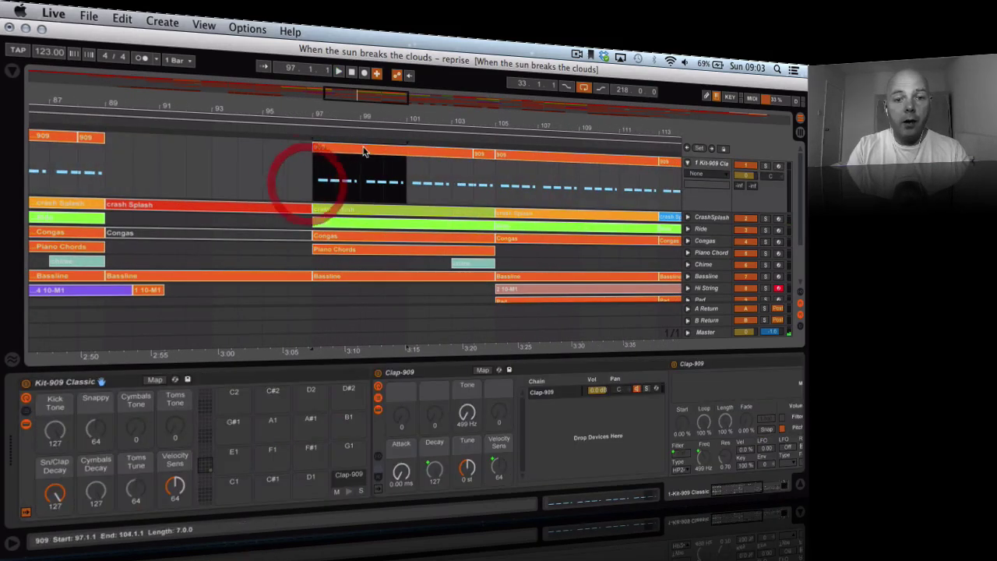
left_click_drag(360, 150, 275, 149)
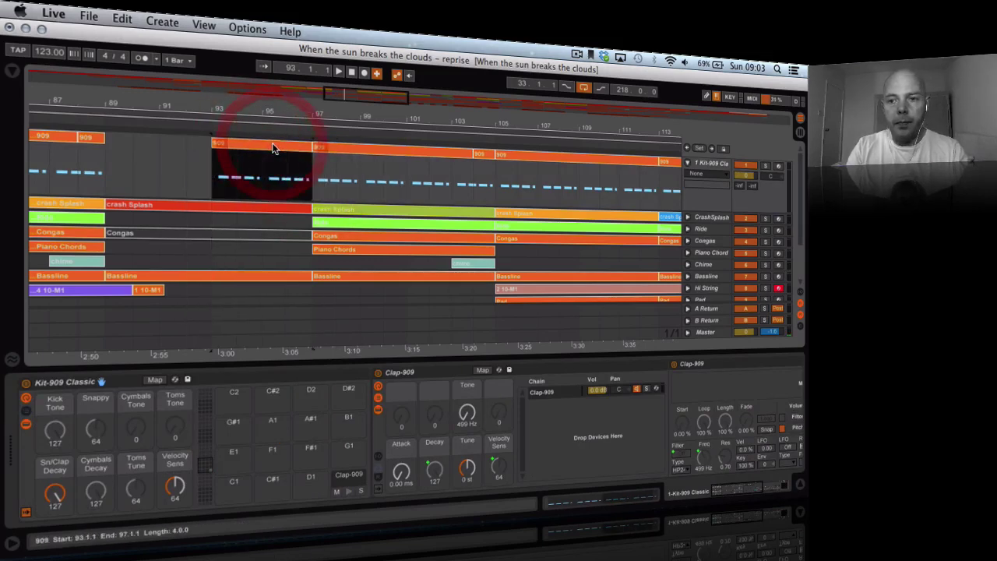
- Deactivate the Bassline clip spanning bars 89 to 97 and play the song from shortly before bar 89
left_click_drag(267, 114, 266, 85)
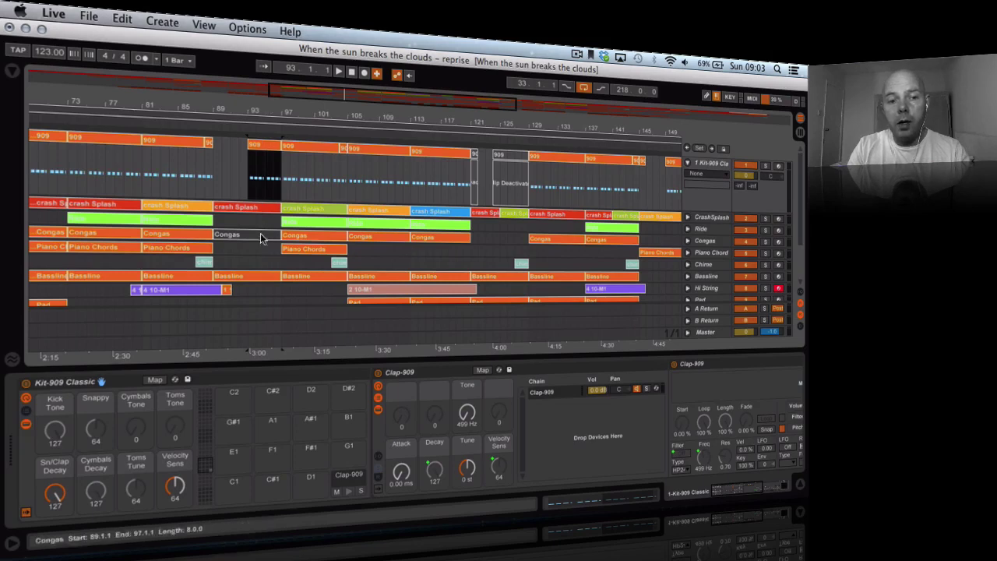
left_click(247, 282)
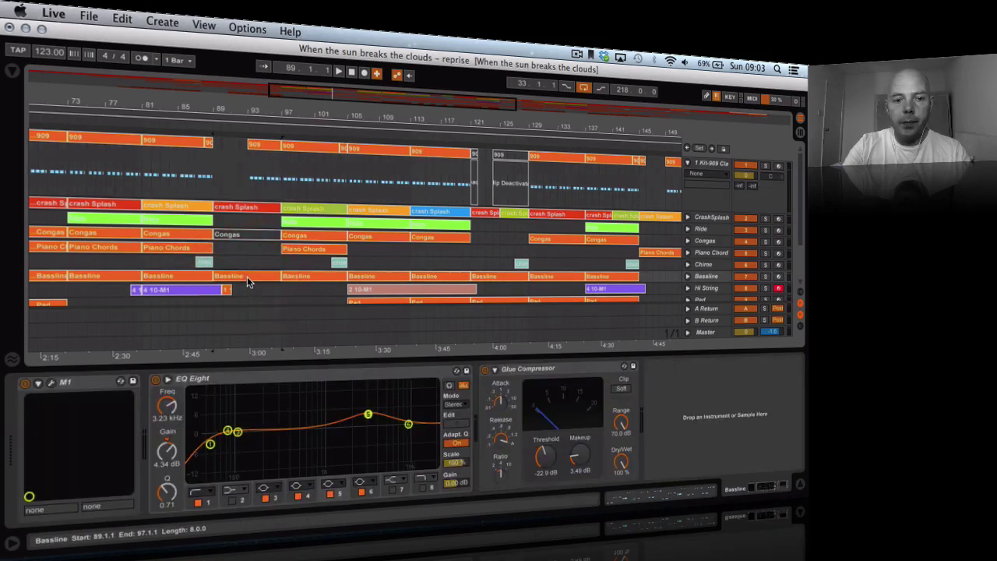
left_click(187, 122)
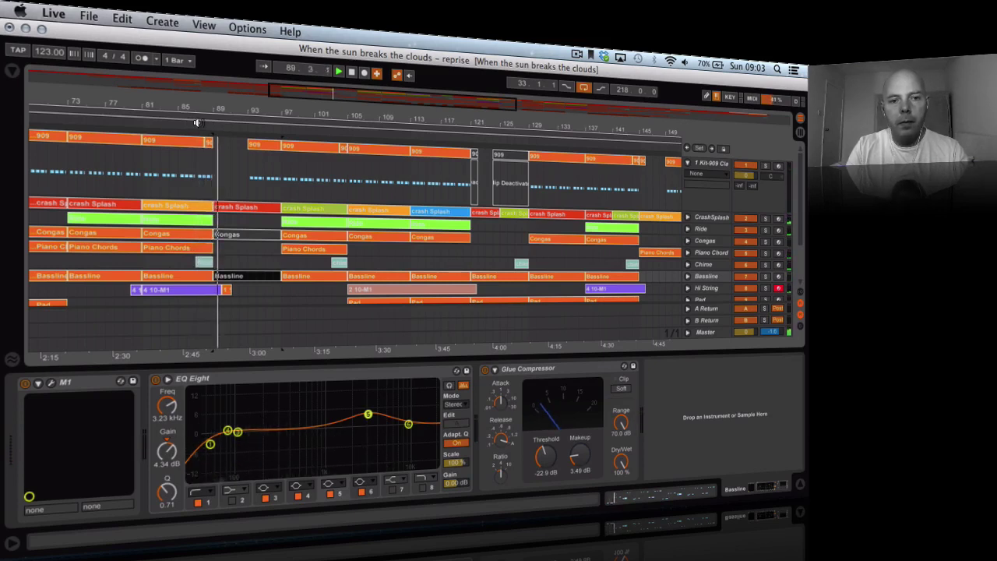
- Listen to the thinned section after bar 89, and play the song from shortly before bar 121
left_click_drag(260, 113, 261, 89)
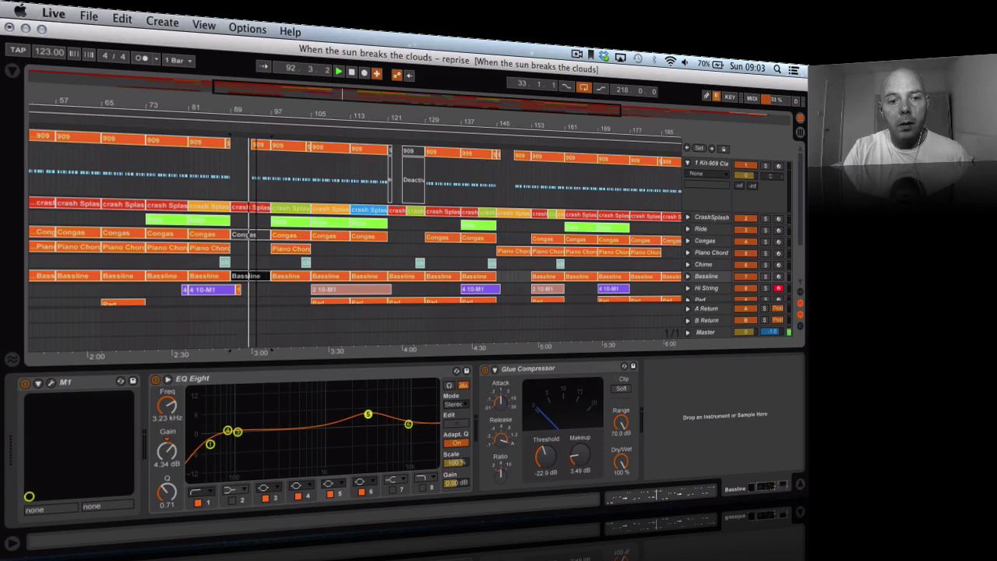
left_click_drag(260, 114, 260, 102)
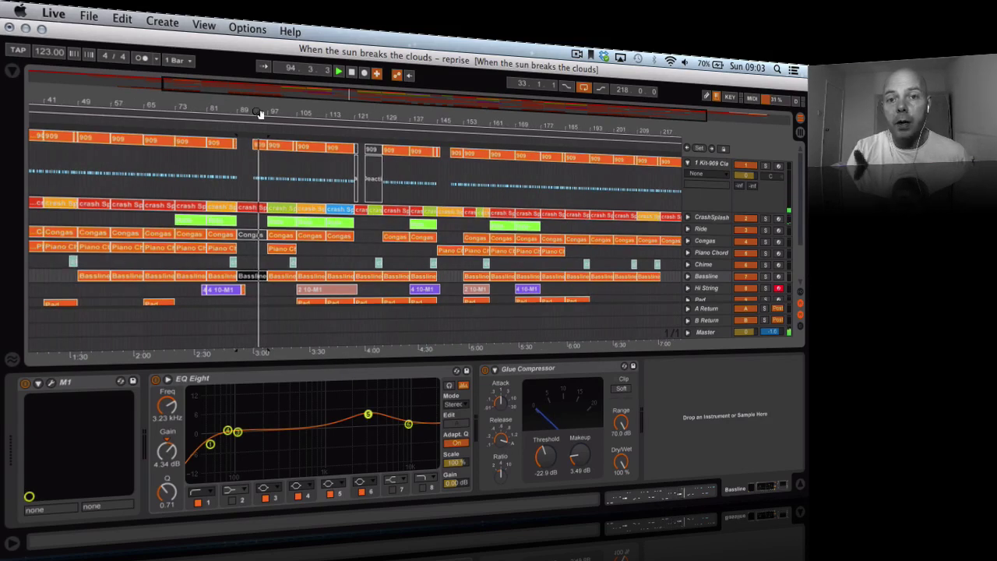
left_click_drag(260, 114, 261, 86)
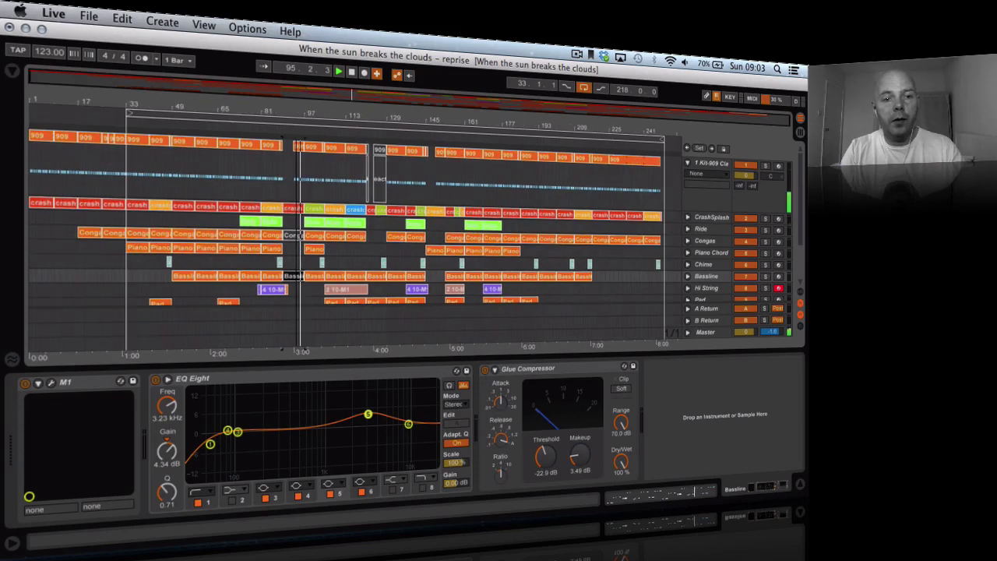
left_click(365, 129)
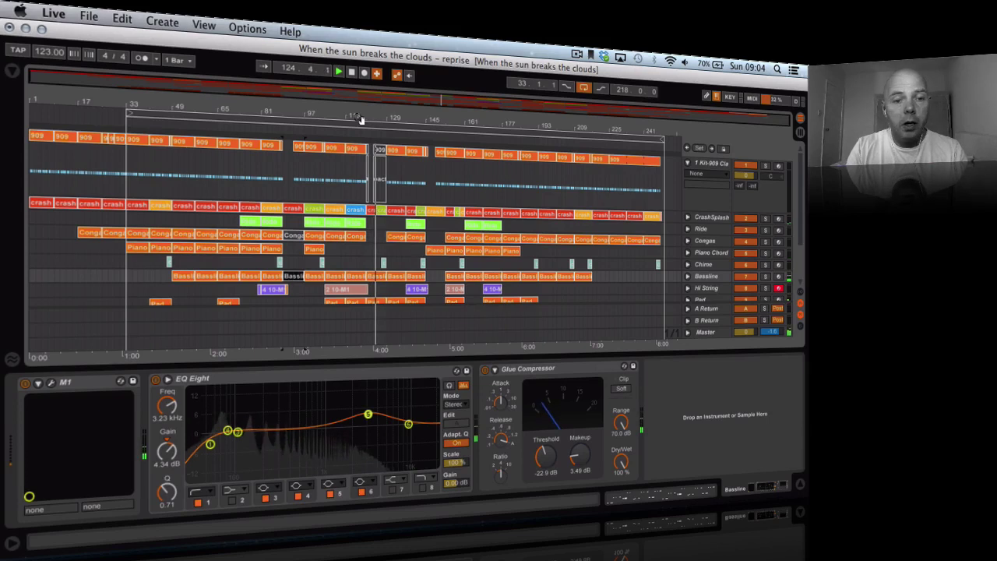
- Set the loop region to start at bar 89 with a length of 32 bars and delete that time from the arrangement
left_click_drag(130, 114, 286, 126)
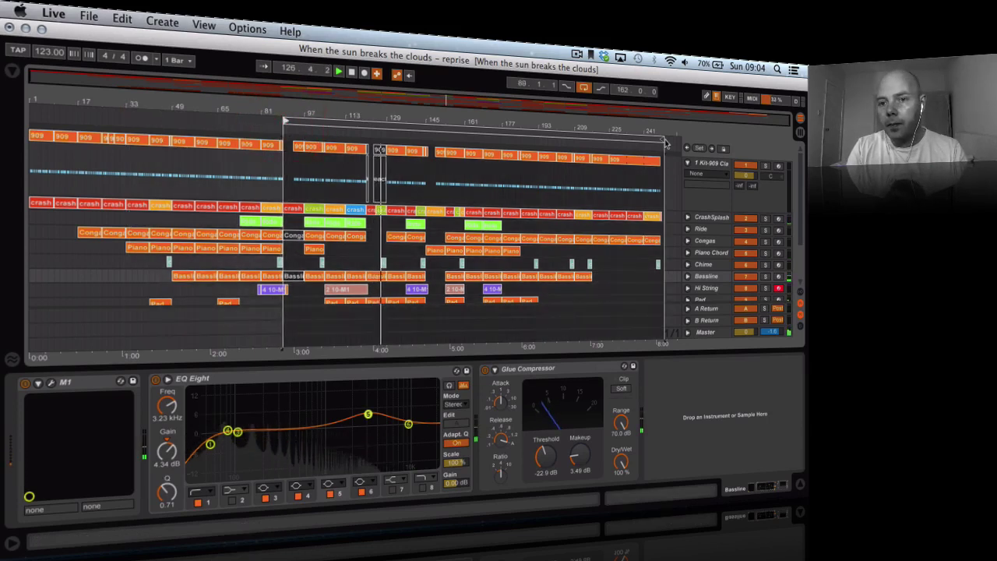
left_click_drag(662, 123, 330, 109)
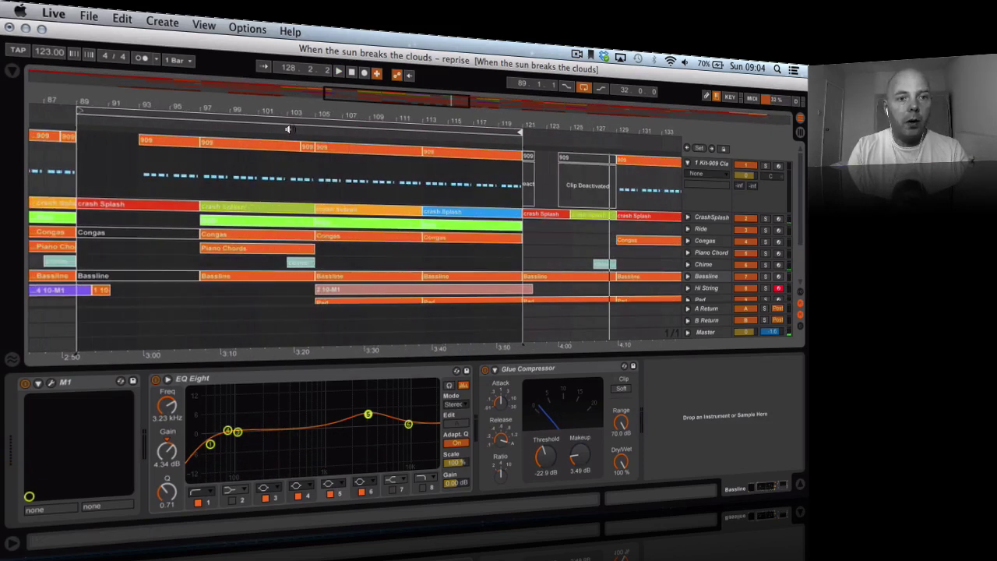
left_click(123, 19)
left_click(194, 226)
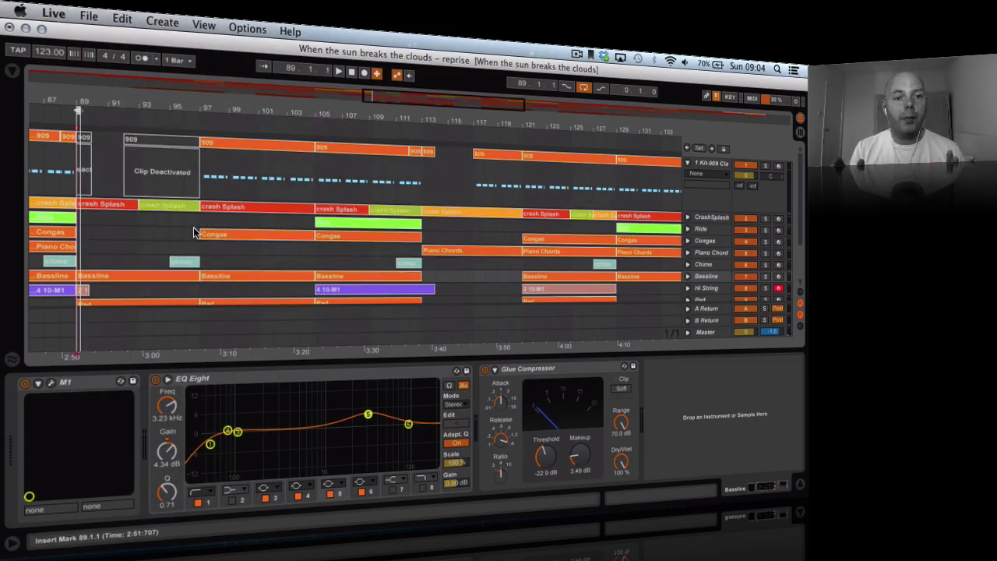
- Play across the cut at bar 89 with looping switched off, and extend the loop region to 5 bars
left_click_drag(64, 95, 145, 108)
left_click(148, 119)
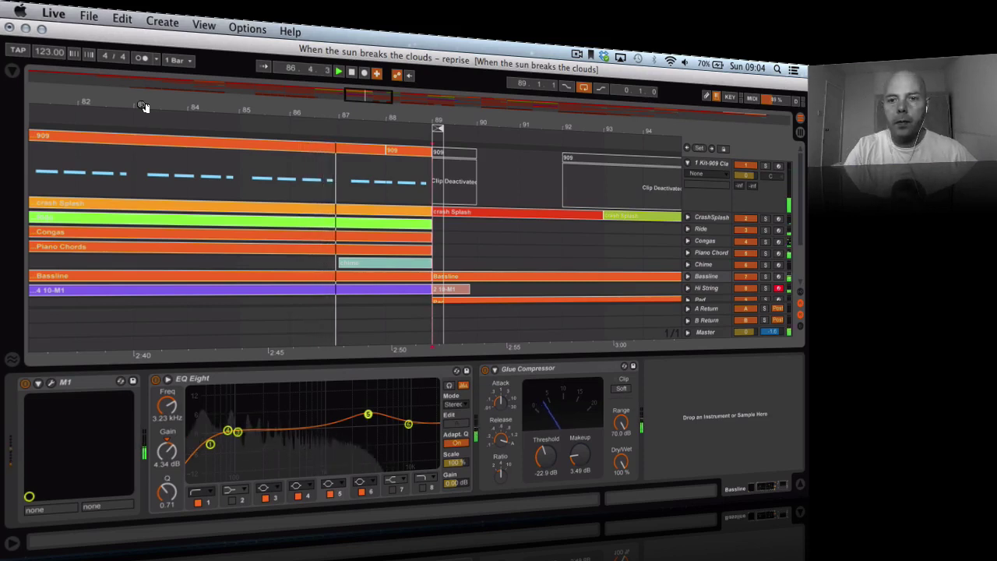
left_click(581, 90)
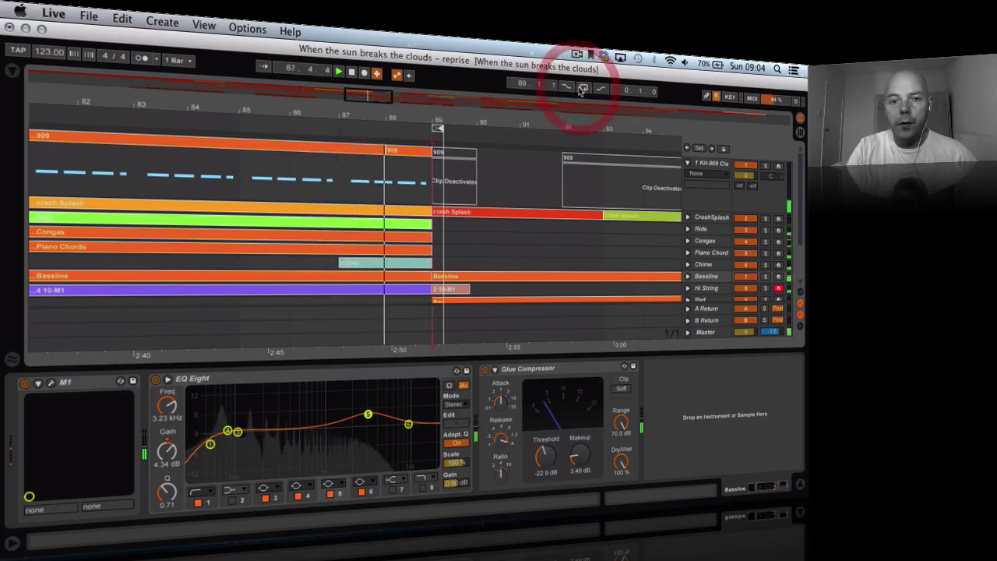
left_click_drag(441, 131, 645, 138)
left_click_drag(367, 117, 367, 82)
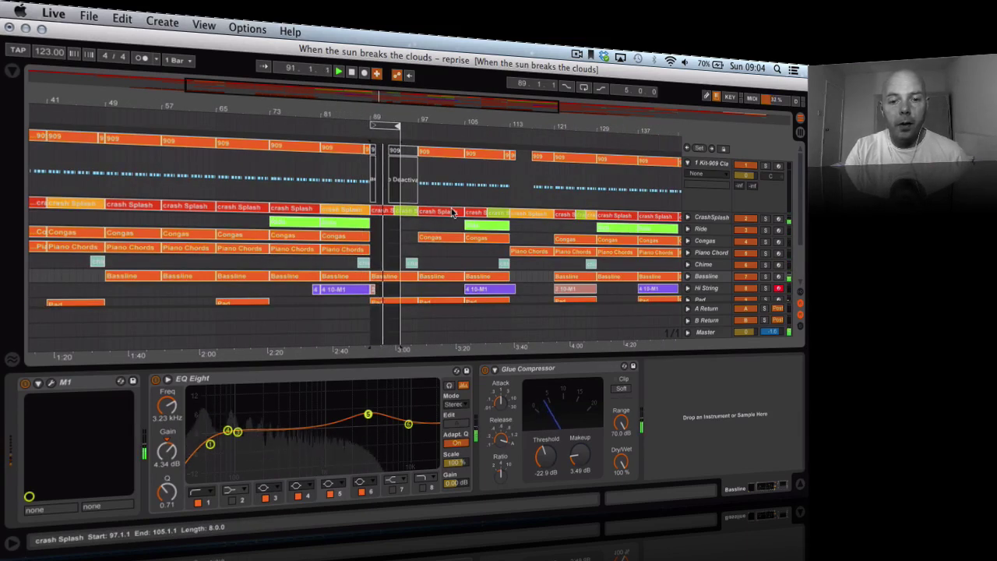
- Unfold the Chime track, move the chime clip from bar 111 to bar 89, and play the transition from before bar 89
left_click(688, 266)
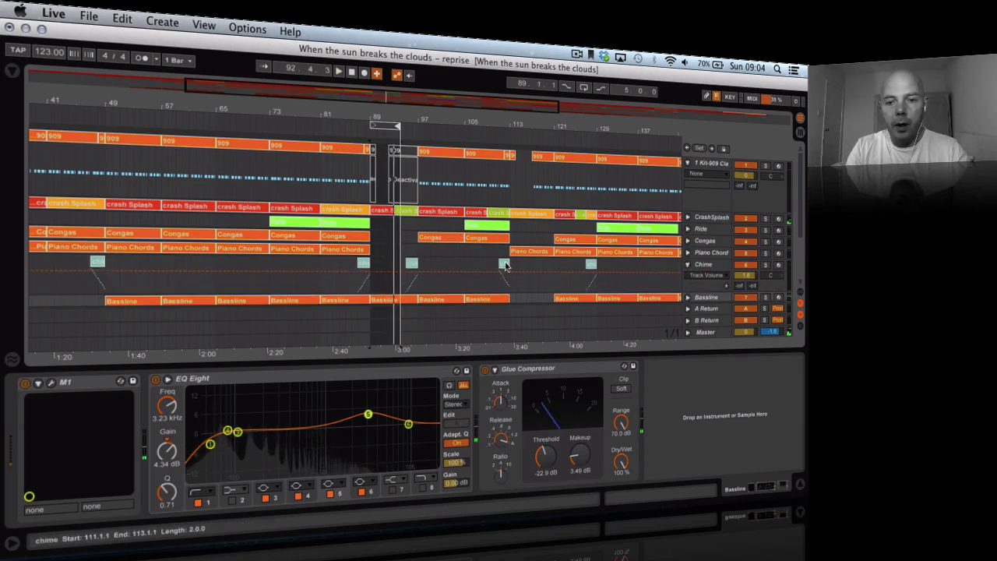
left_click(384, 263)
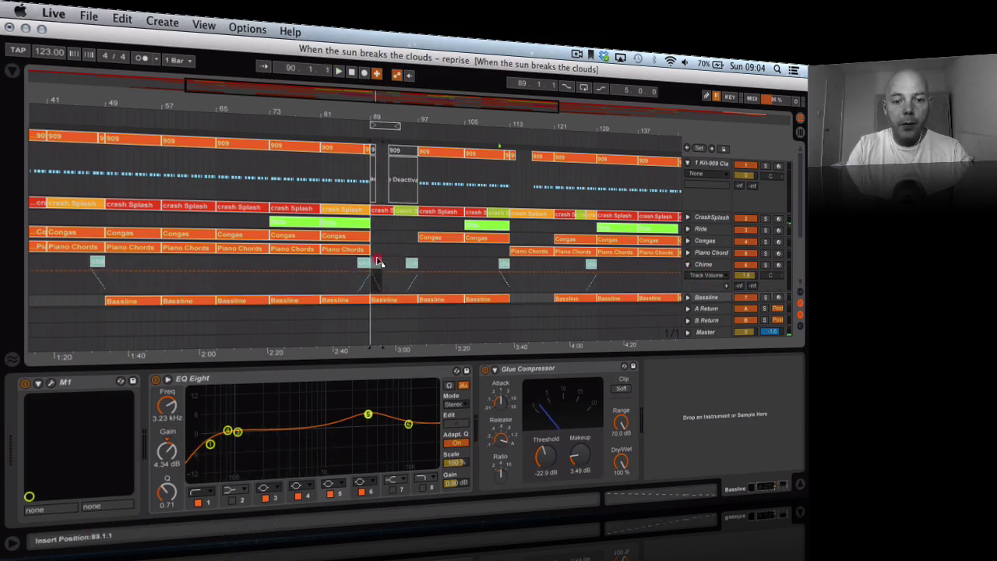
left_click(376, 262)
left_click(342, 127)
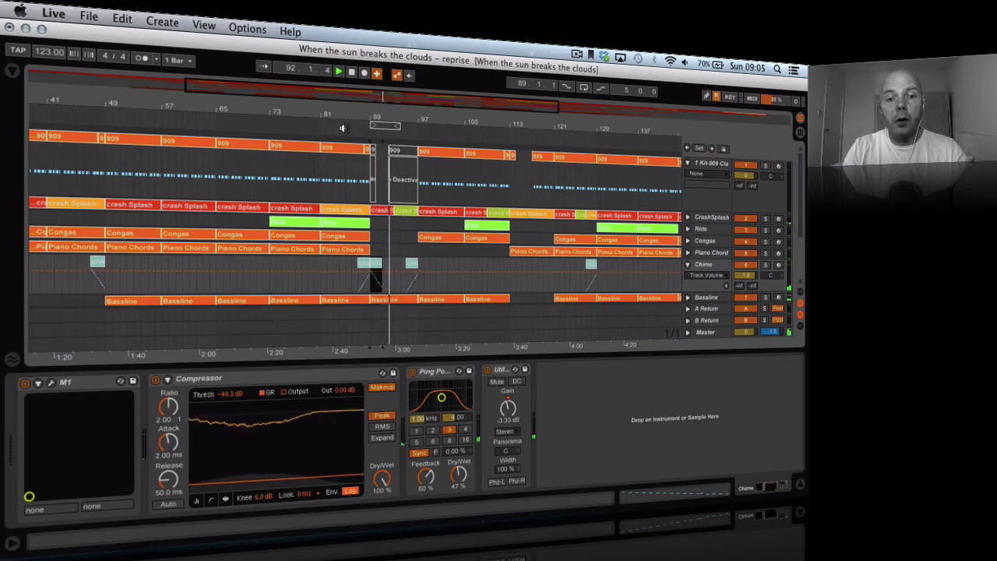
- Extend the loop region from bar 89 to a length of 44 bars, and look over the tracks in that section
left_click_drag(429, 122, 430, 111)
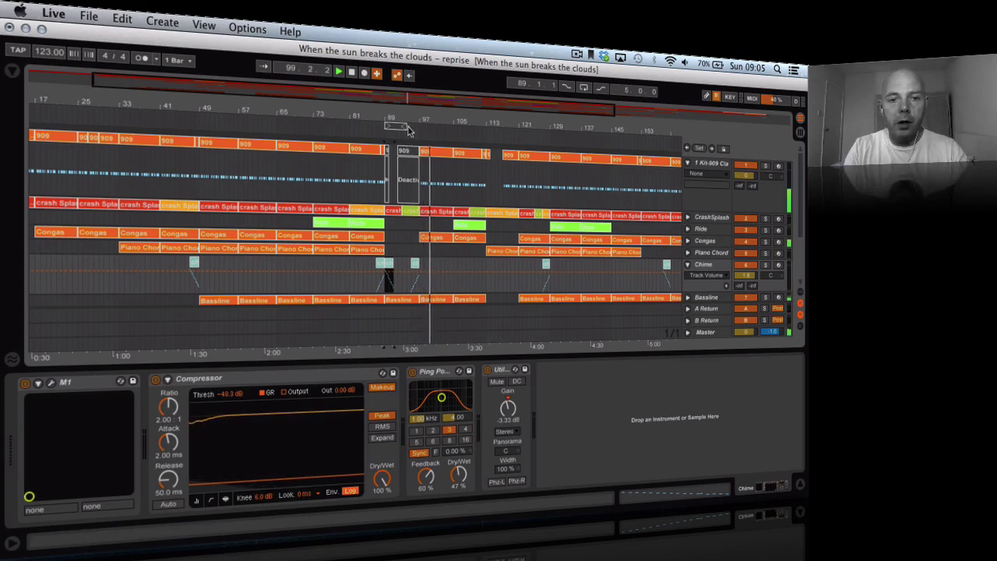
left_click_drag(405, 125, 563, 140)
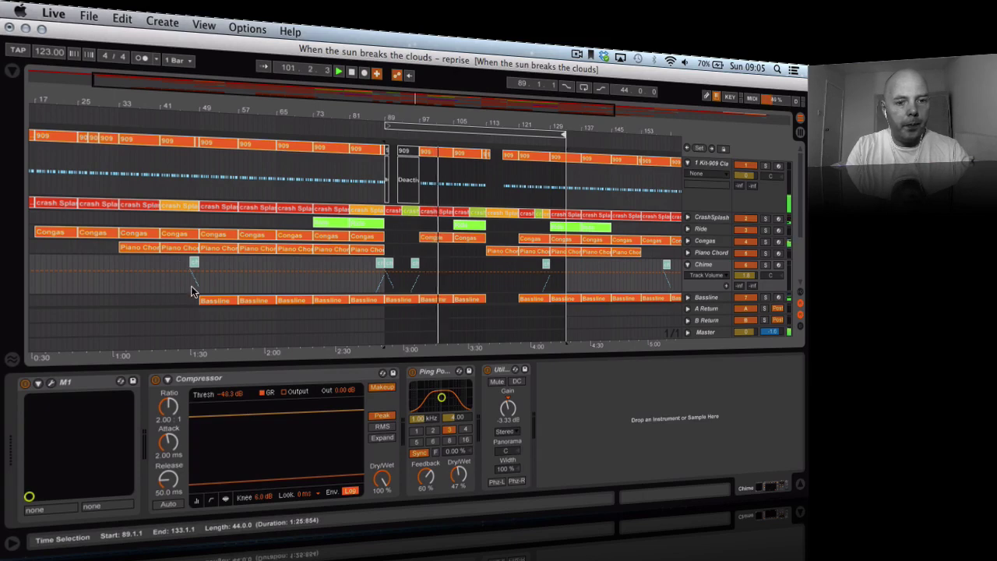
scroll(191, 286, "down", 2)
scroll(193, 290, "up", 2)
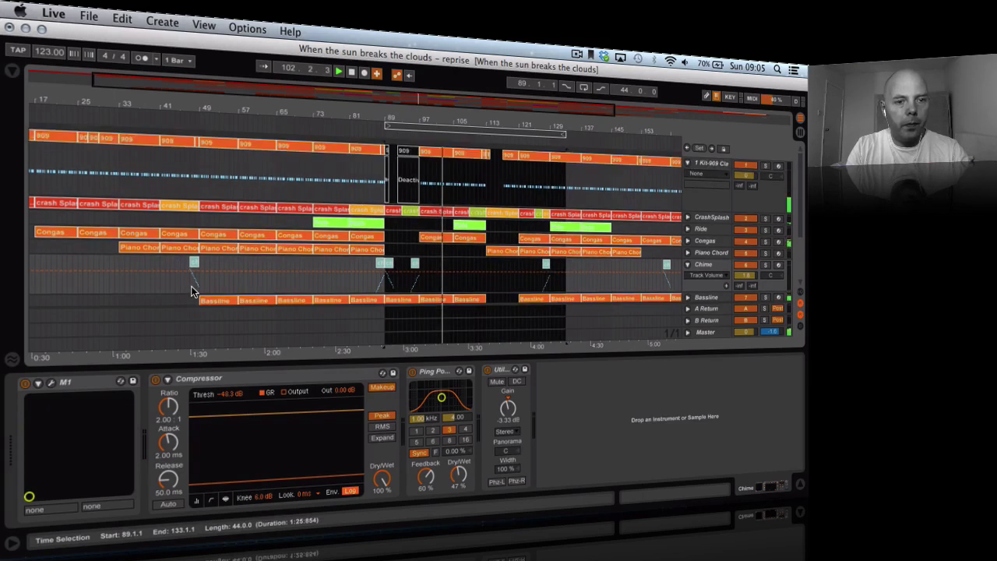
scroll(191, 292, "down", 6)
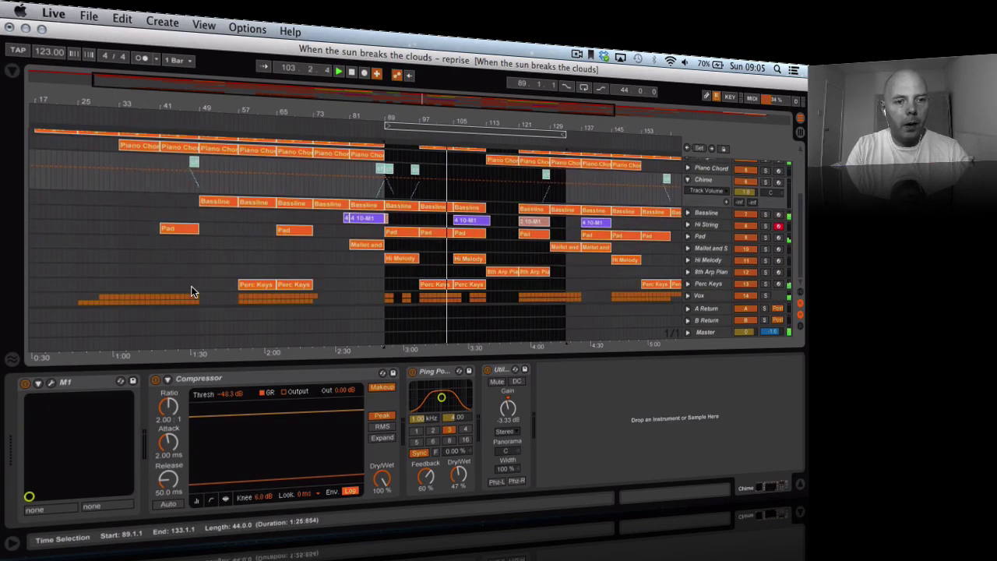
scroll(190, 286, "up", 6)
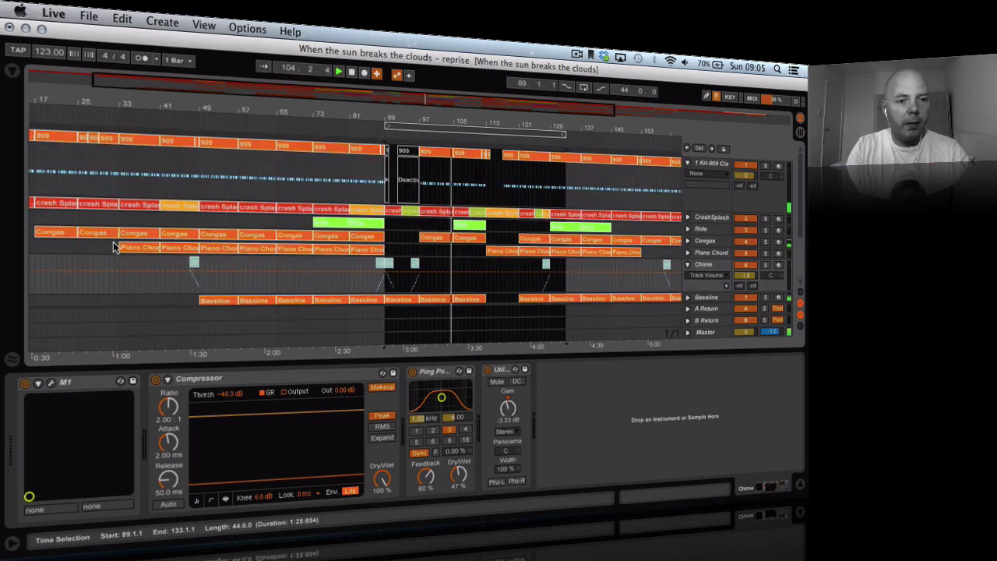
- Clear the 909, crash splash and congas clips leading up to bar 33
left_click_drag(115, 247, 2, 124)
key("Delete")
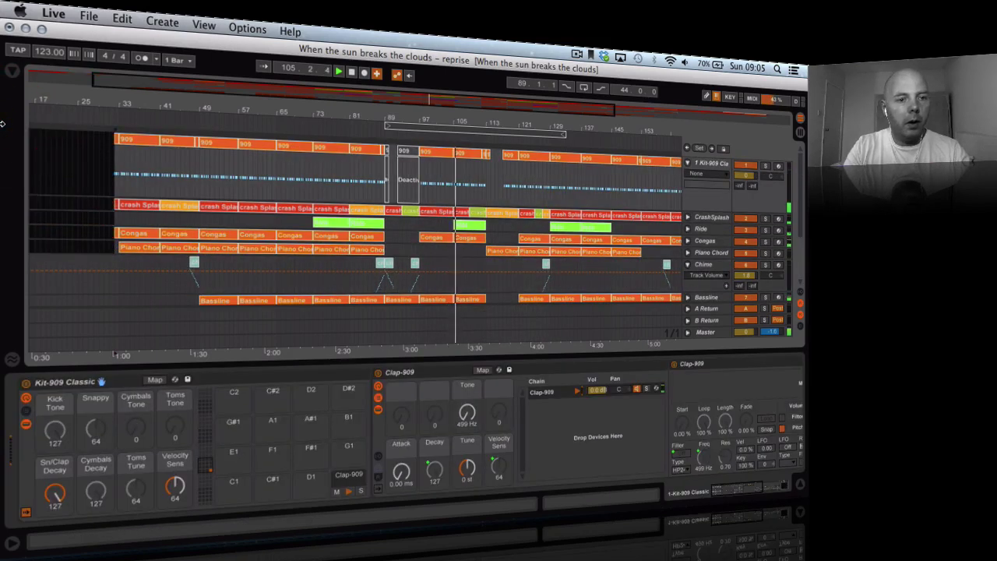
left_click_drag(91, 133, 117, 251)
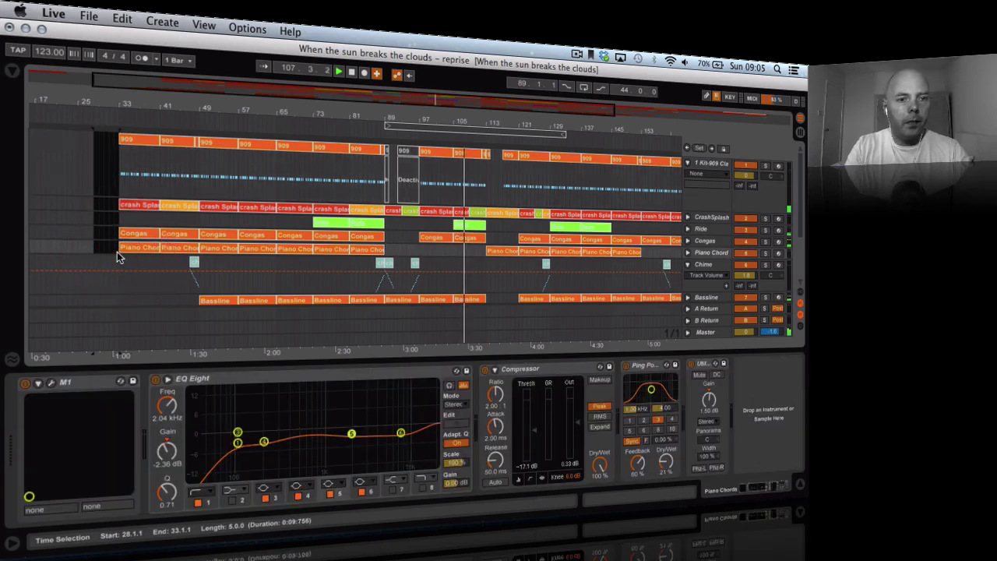
- Deactivate the piano chords clip at bar 113 and the bassline clip at bar 121
left_click(590, 222)
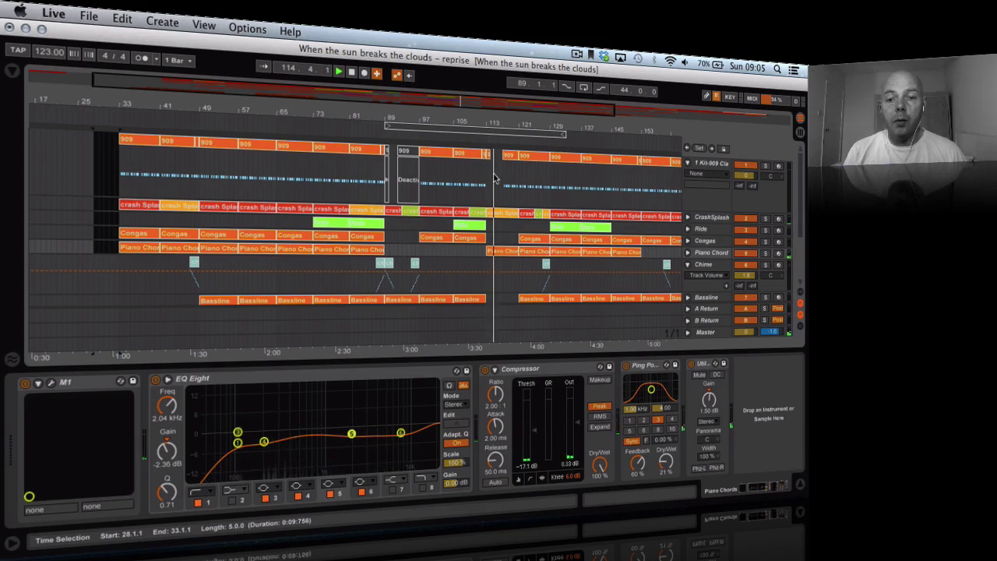
left_click(492, 251)
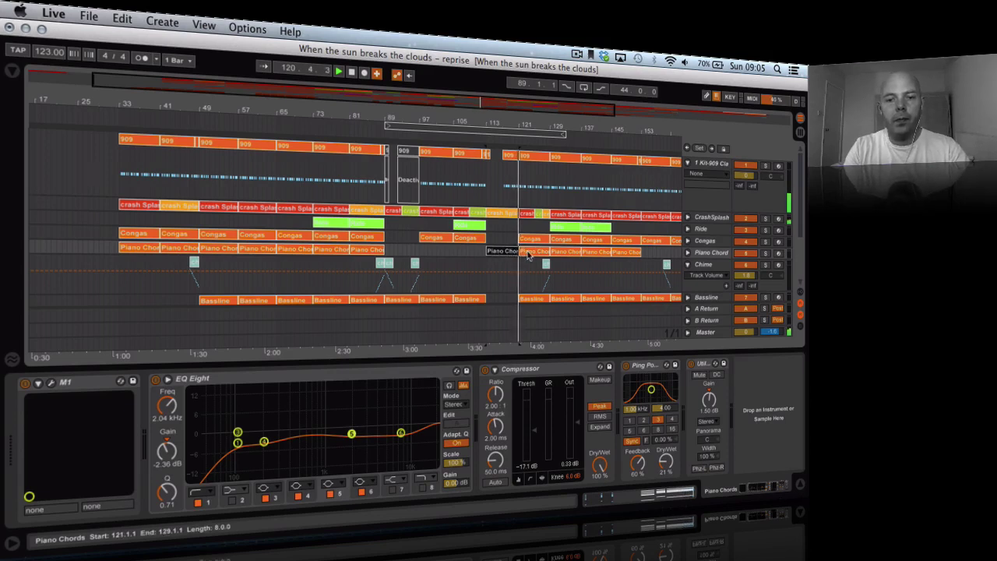
left_click(536, 300)
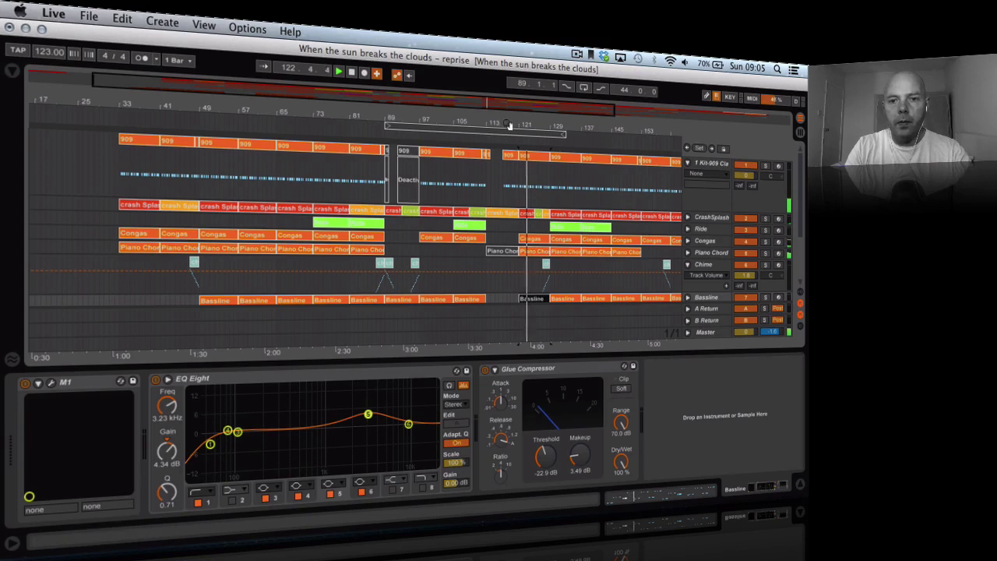
- Extend the loop region from bar 89 to a length of 91 bars and deactivate the ride clip at bar 129
left_click_drag(509, 125, 404, 119)
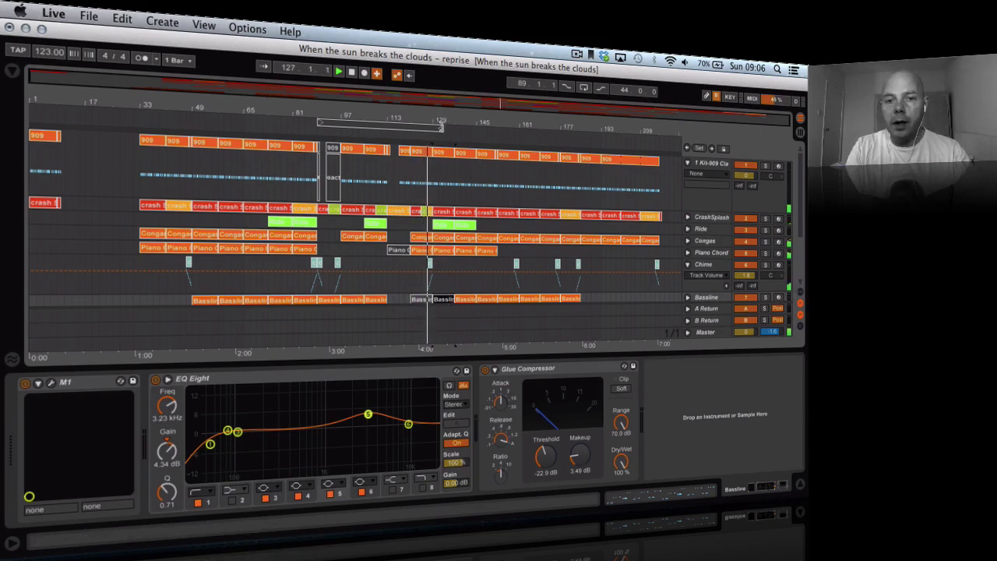
left_click_drag(442, 128, 567, 131)
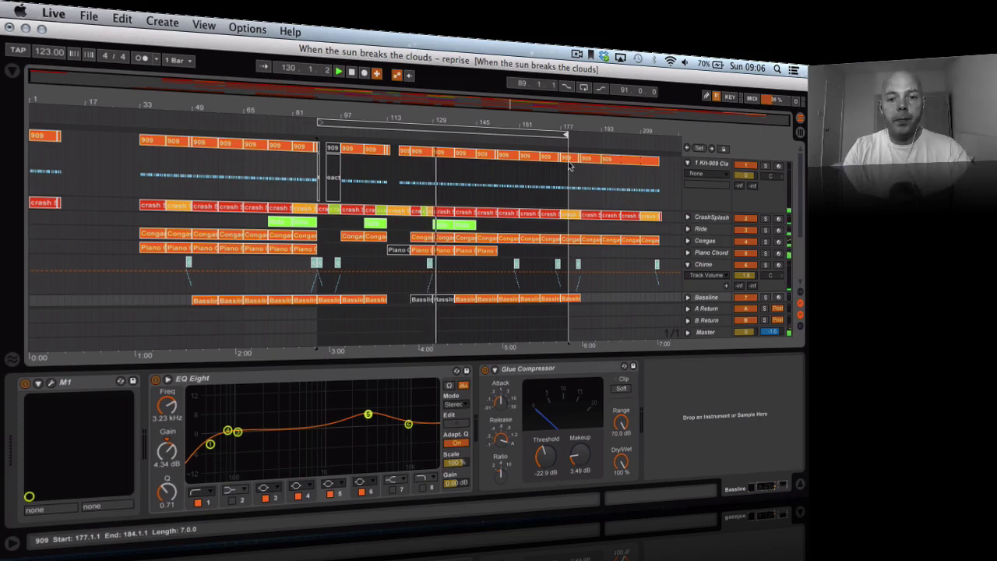
left_click(442, 226)
key("0")
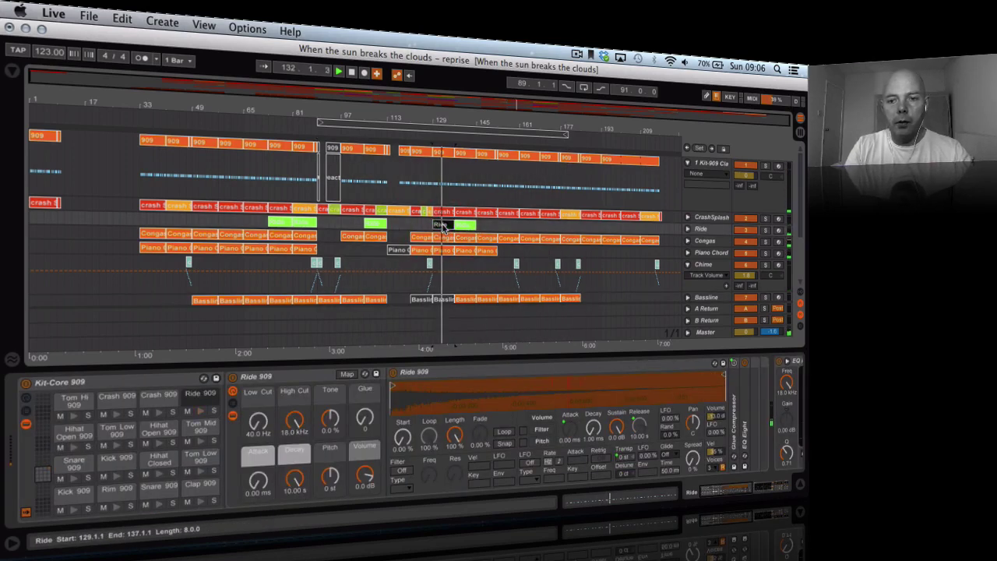
- Reactivate the bassline clip at bar 129 and move the chime clip from bar 159 to bar 143
left_click(441, 300)
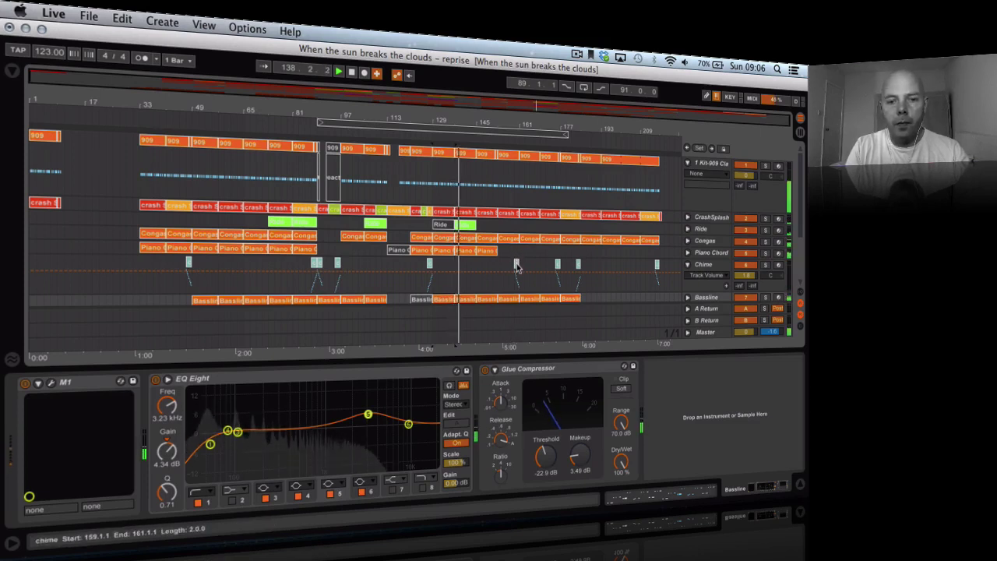
left_click_drag(517, 265, 473, 267)
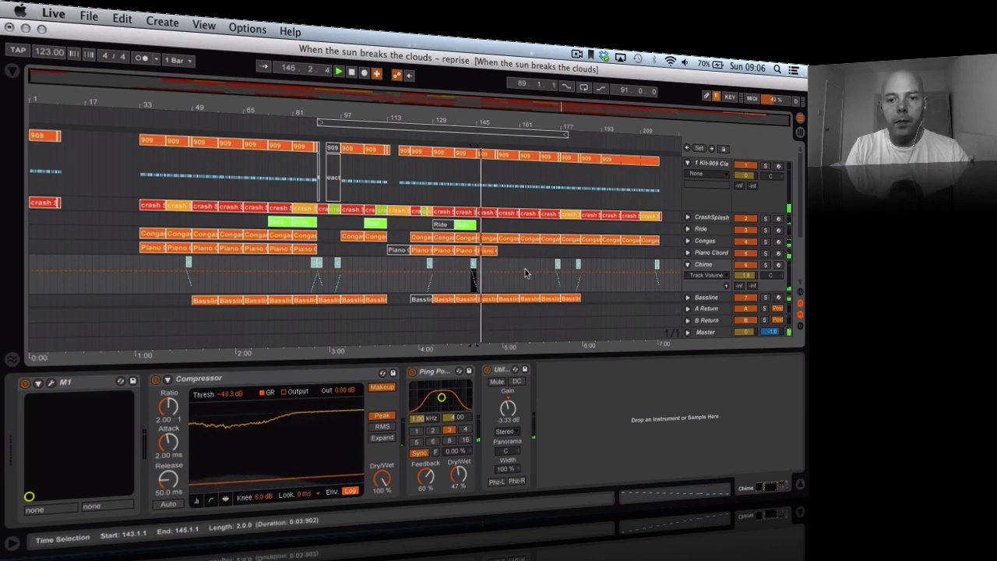
- Delete all congas clips from bar 145 through bar 217
left_click(489, 242)
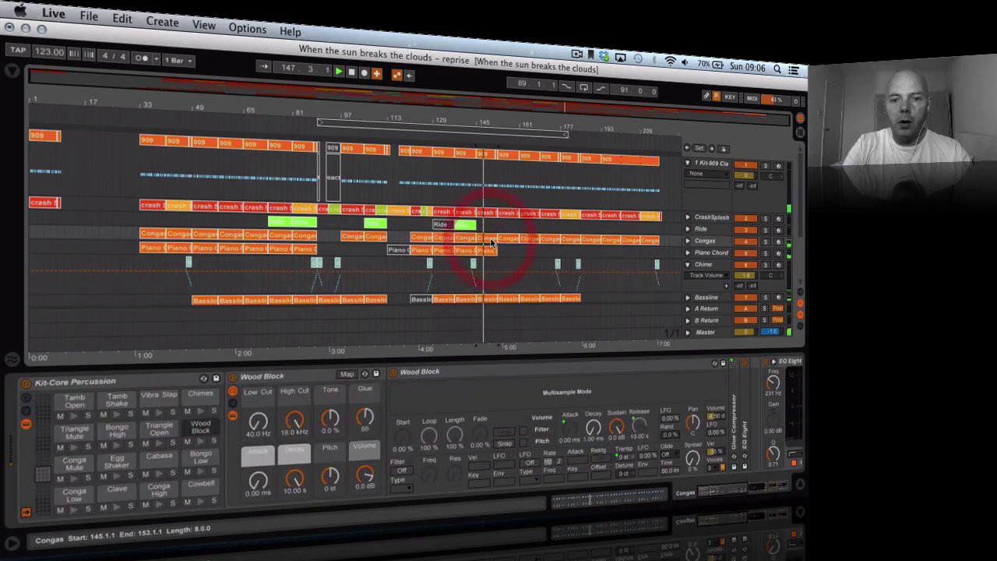
left_click_drag(491, 243, 514, 244)
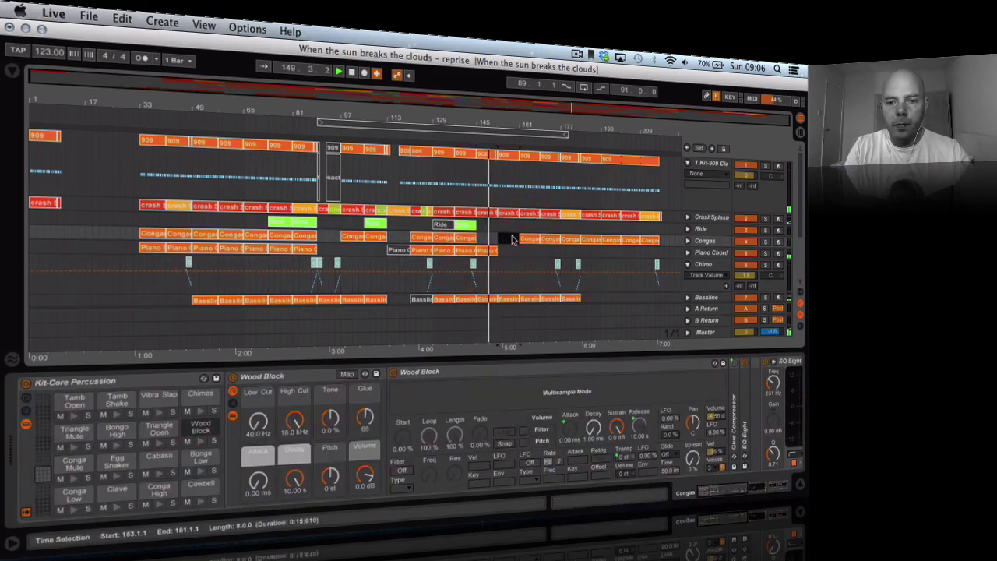
scroll(512, 237, "down", 3)
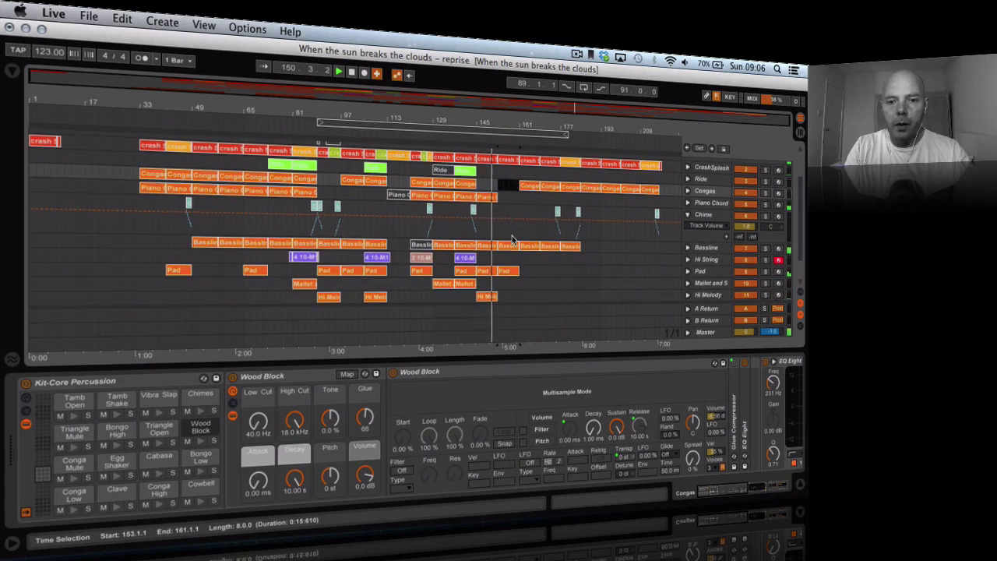
scroll(512, 238, "up", 3)
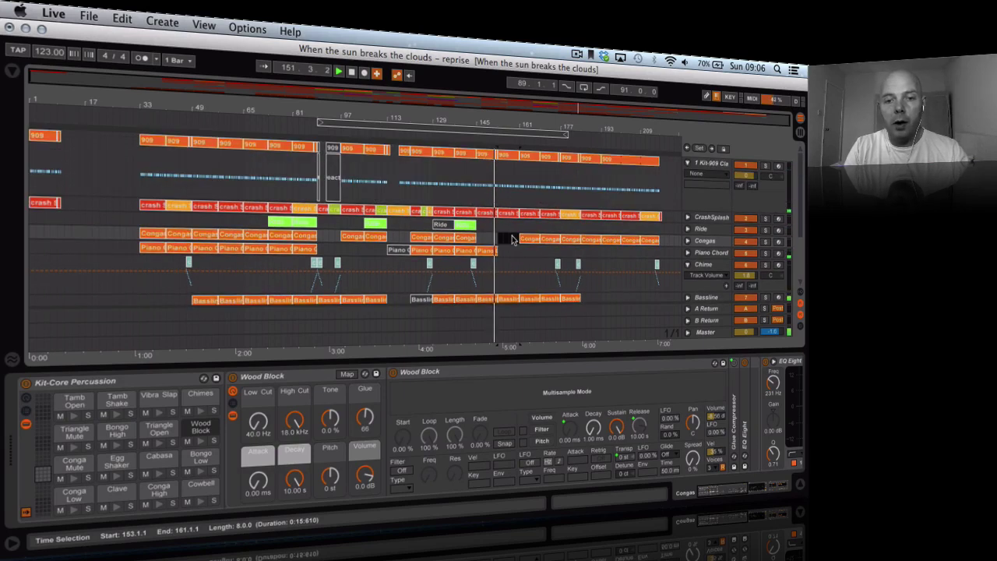
left_click(523, 239)
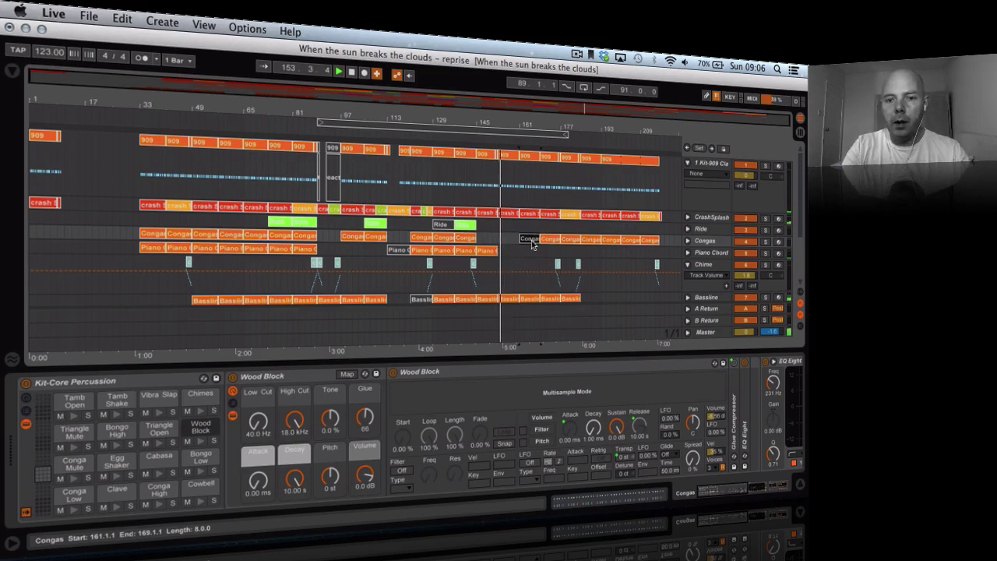
key("Delete")
left_click(547, 240)
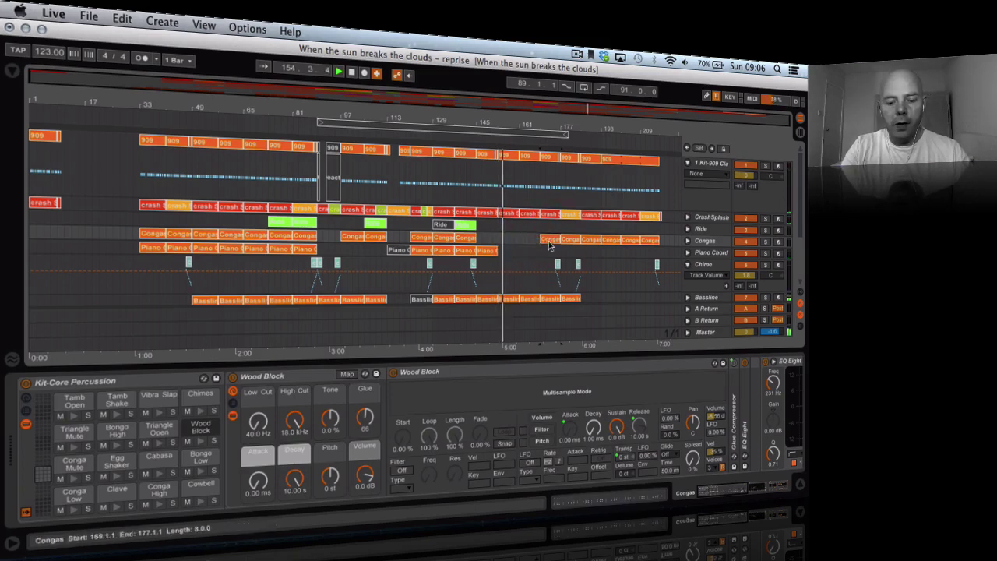
key("Delete")
left_click(571, 239)
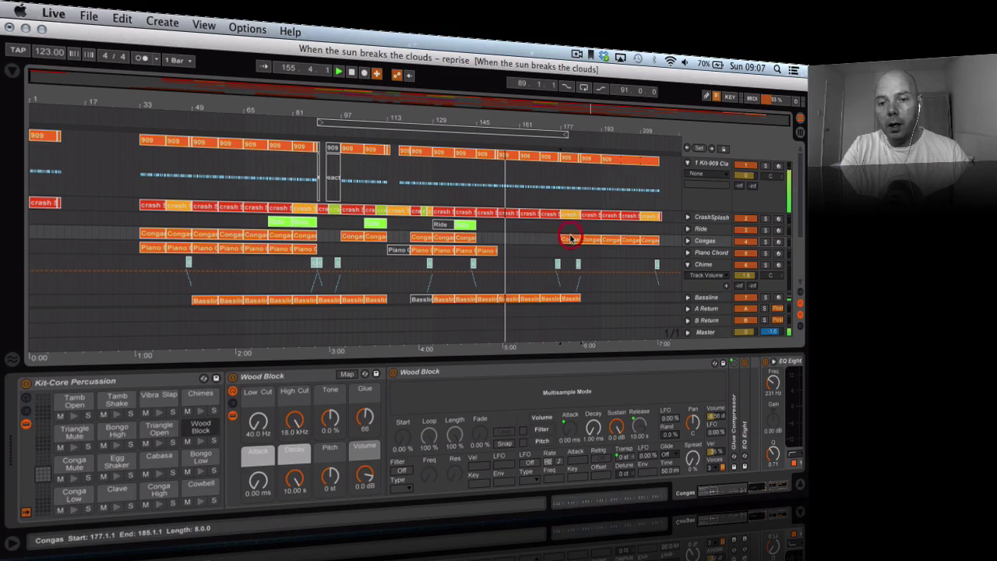
key("Delete")
left_click(589, 240)
key("Delete")
left_click(617, 241)
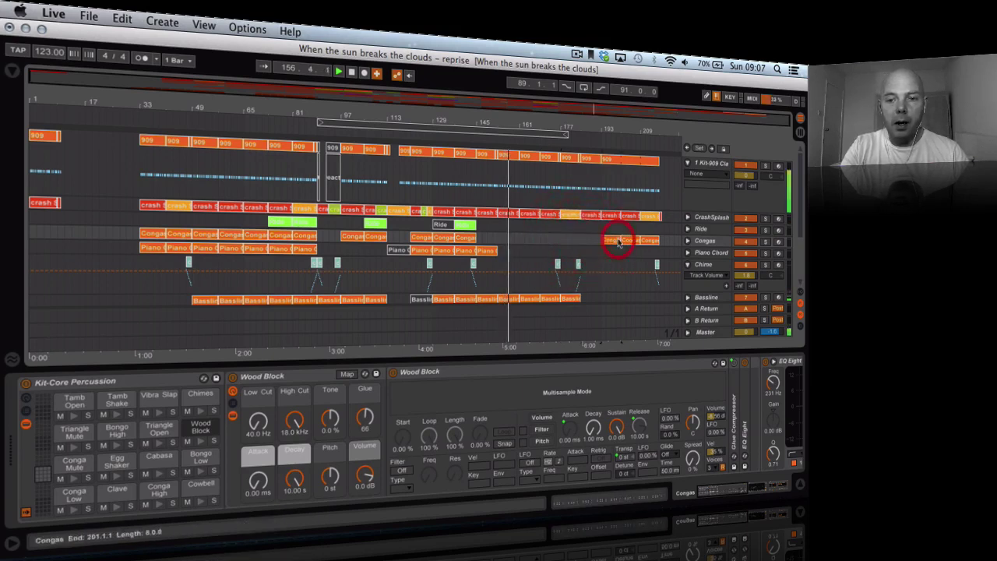
key("Delete")
left_click(634, 240)
key("Delete")
left_click(650, 241)
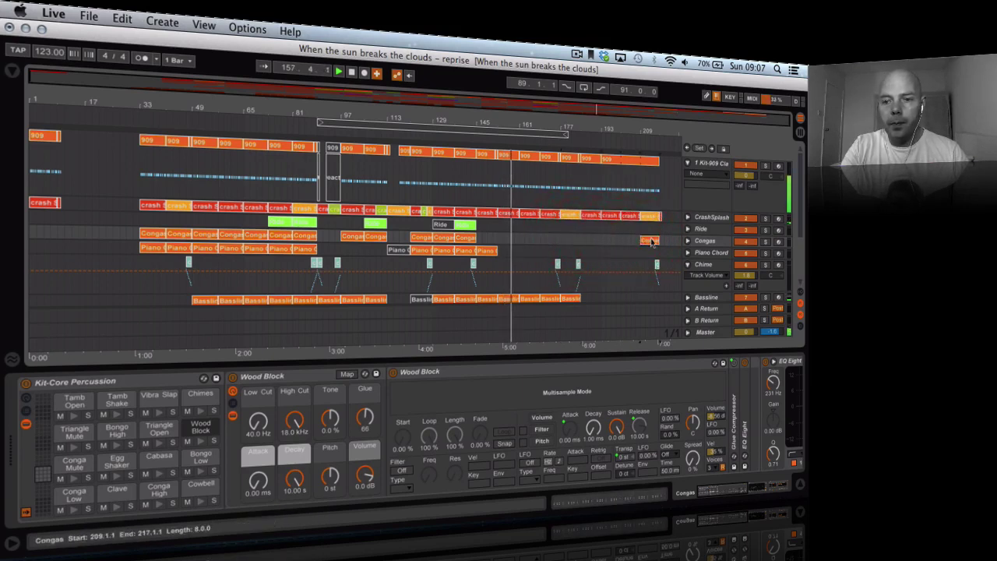
key("Delete")
- Delete the three bassline clips from bar 161 through bar 185
left_click(532, 215)
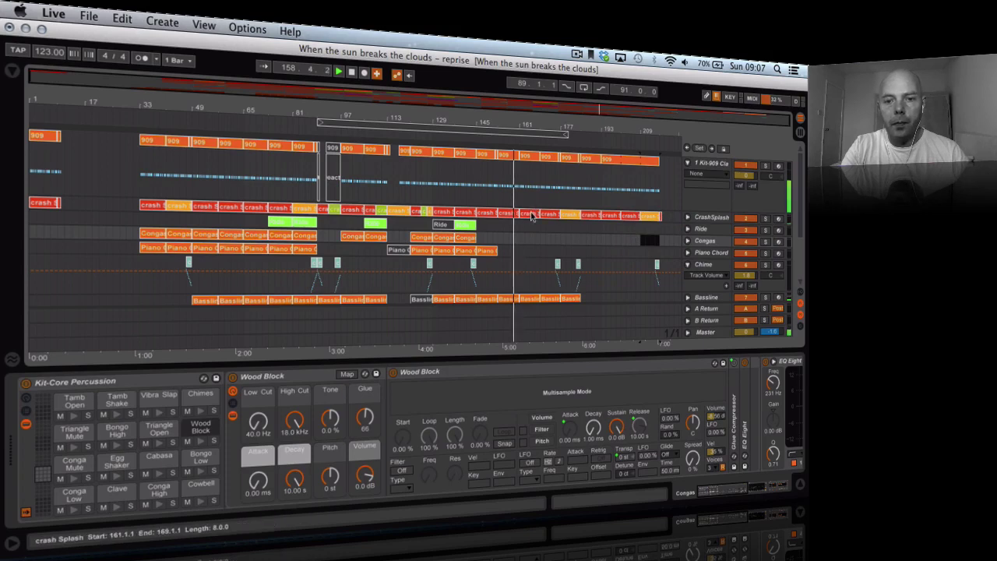
left_click(533, 300)
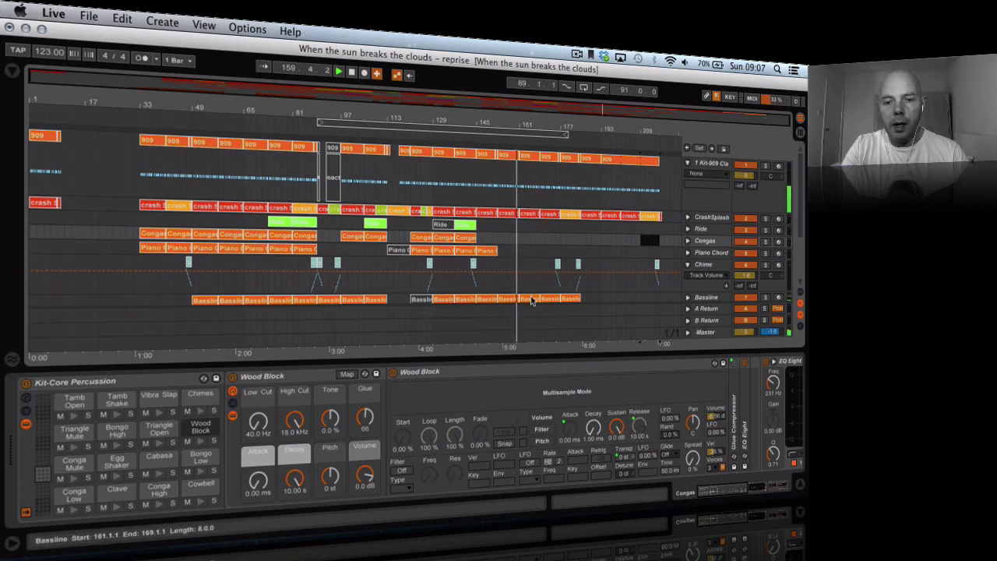
left_click(533, 301)
key("Delete")
left_click(555, 301)
key("Delete")
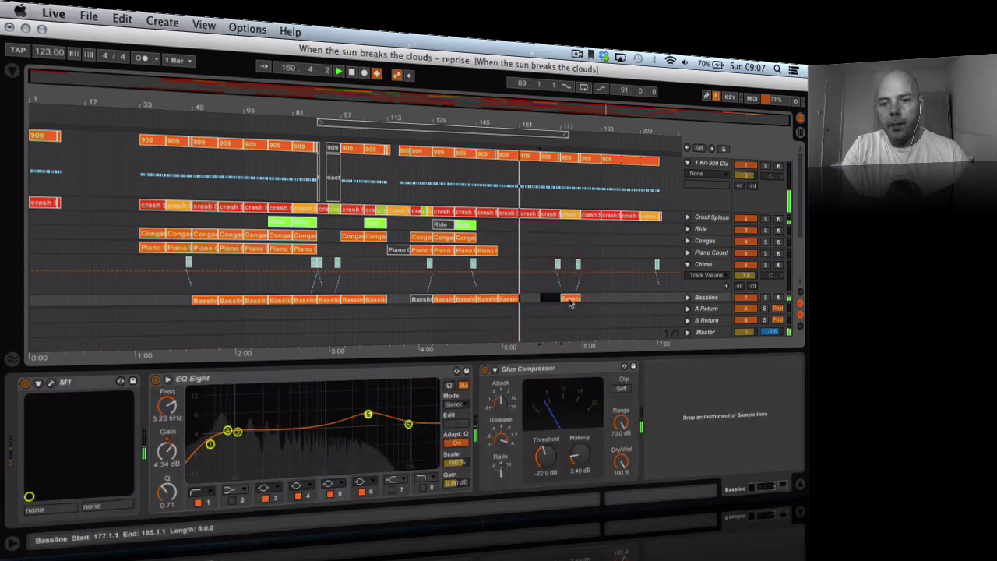
key("Delete")
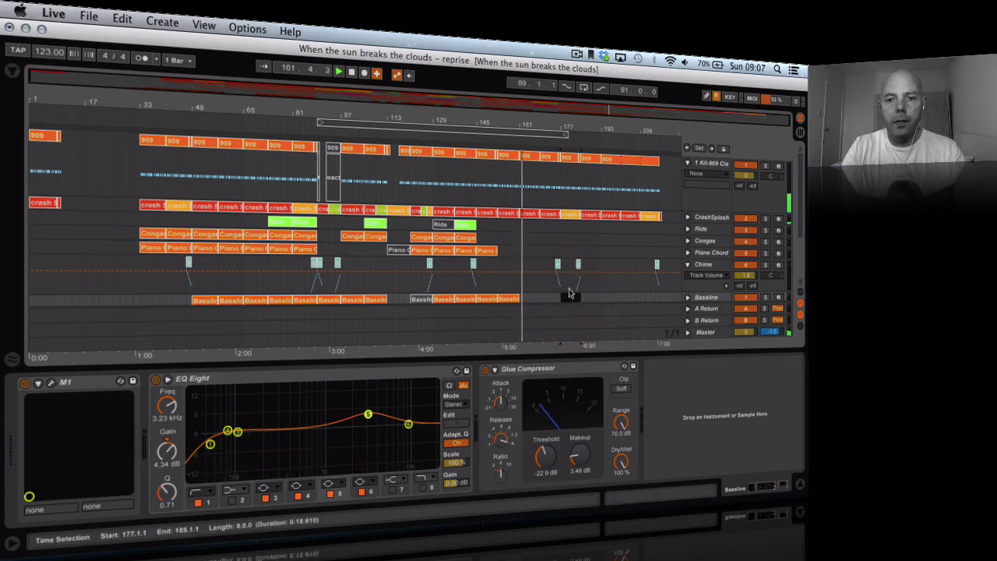
- Duplicate the pad clip at bar 153 into bars 161 to 169
scroll(569, 294, "down", 5)
left_click(507, 235)
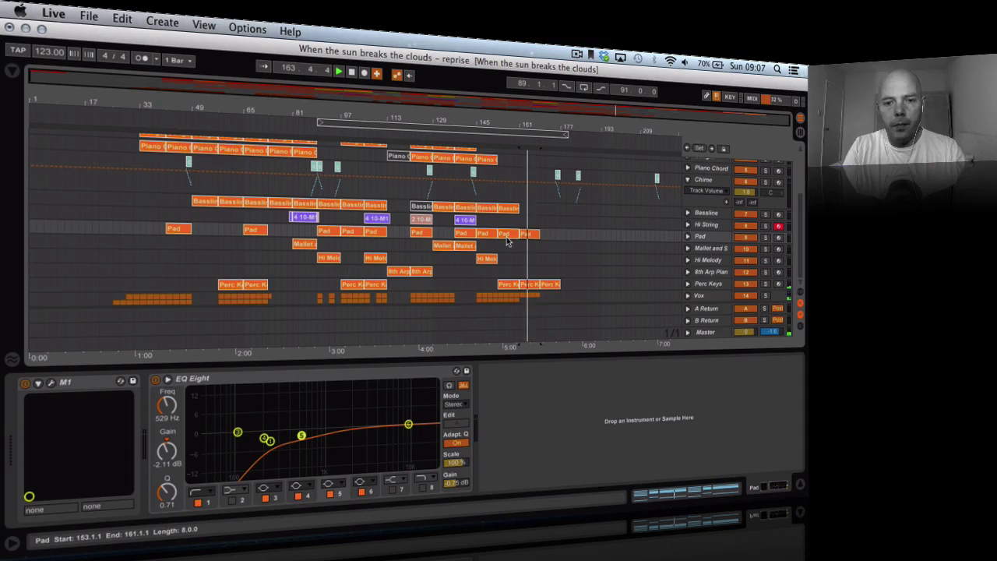
key("super+d")
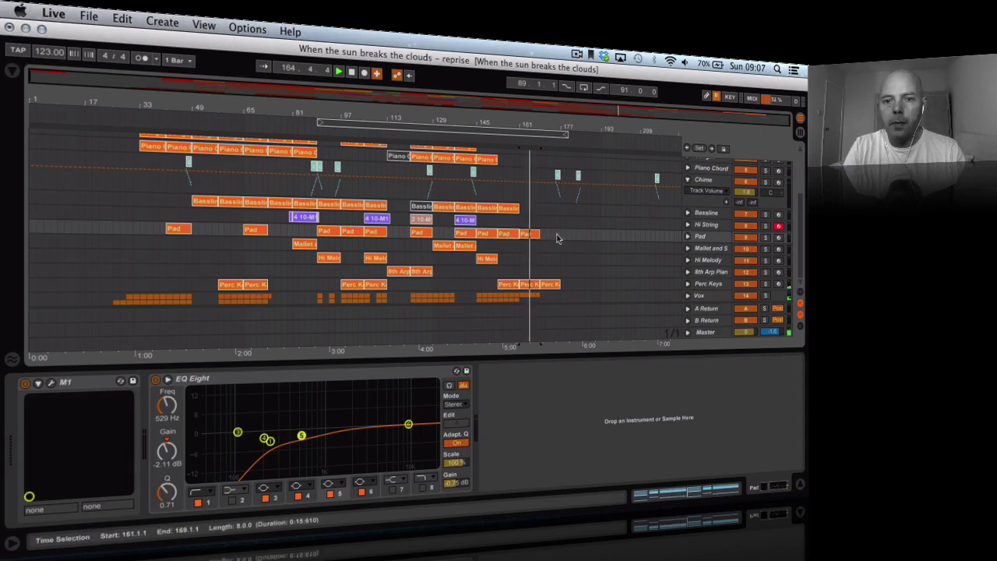
- Move the chime clip just before bar 177 earlier so that it ends at bar 169
scroll(558, 237, "up", 1)
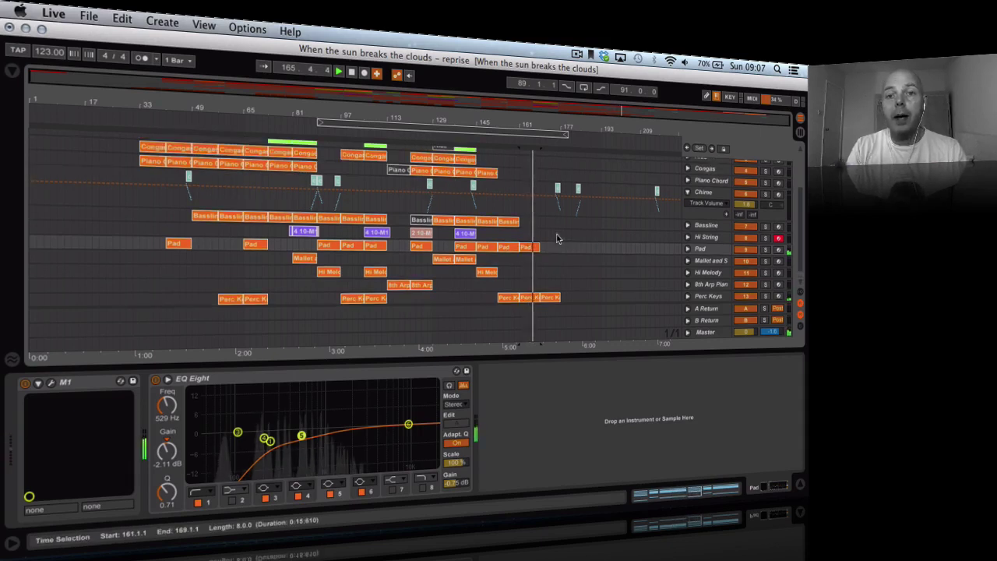
left_click(558, 190)
left_click_drag(558, 190, 536, 188)
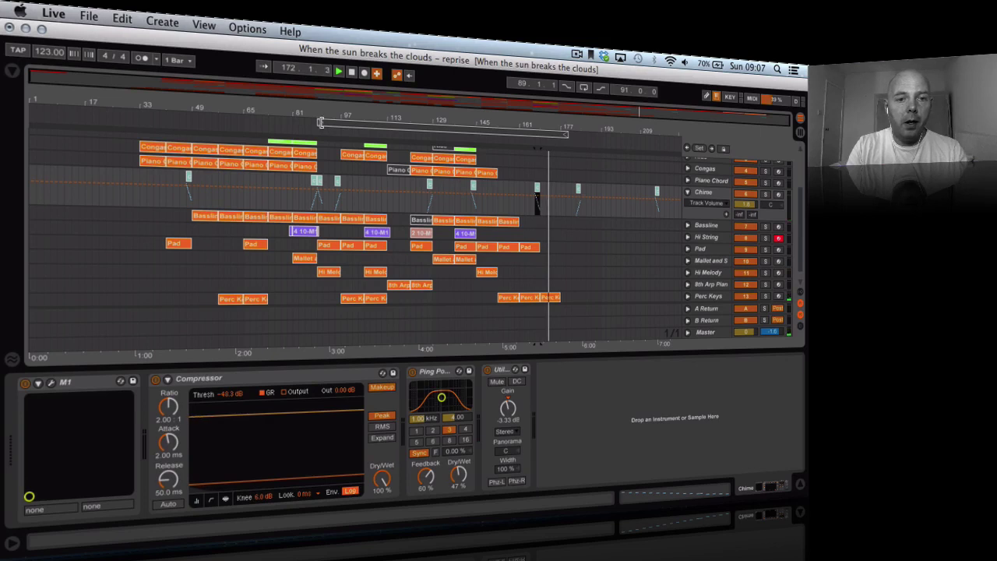
- Set the loop region to start at bar 1 with a length of 32 bars and delete that time from the arrangement
left_click_drag(319, 122, 33, 120)
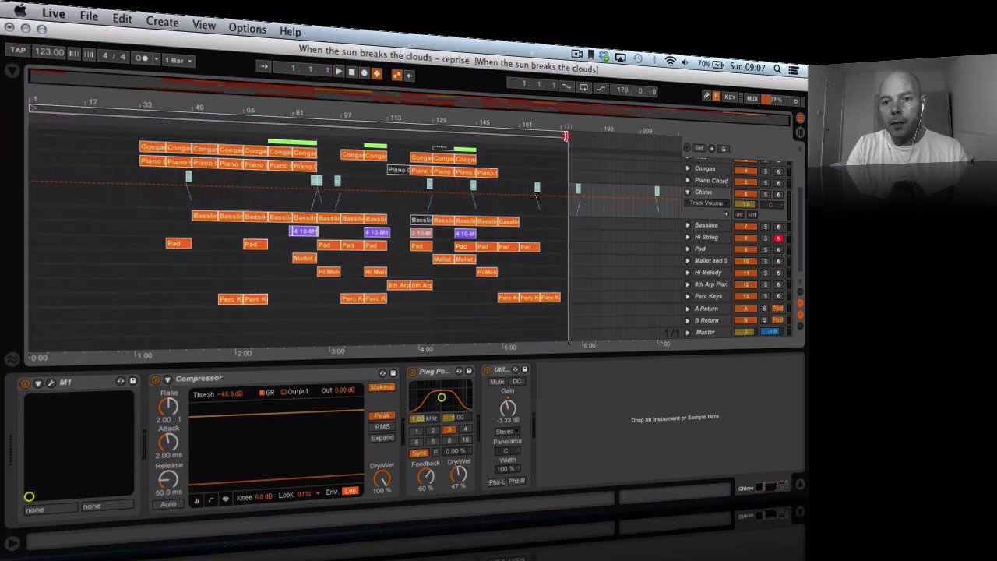
left_click_drag(567, 133, 147, 117)
left_click(135, 154)
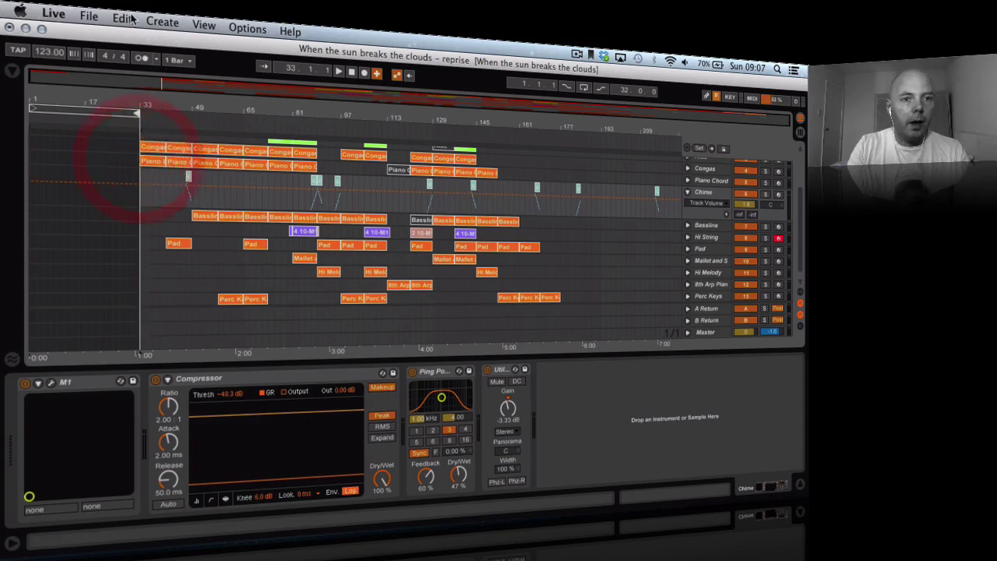
left_click(123, 20)
left_click(160, 225)
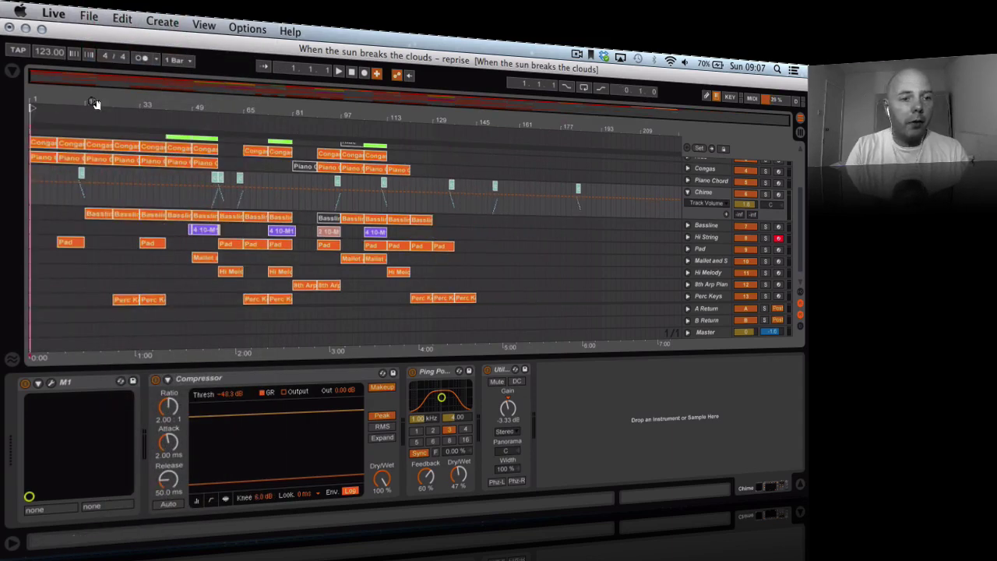
- Delete the 909 and crash splash clips from bar 137 to bar 189
mouse_move(41, 95)
left_mouse_down()
mouse_move(41, 156)
mouse_move(39, 96)
left_mouse_up()
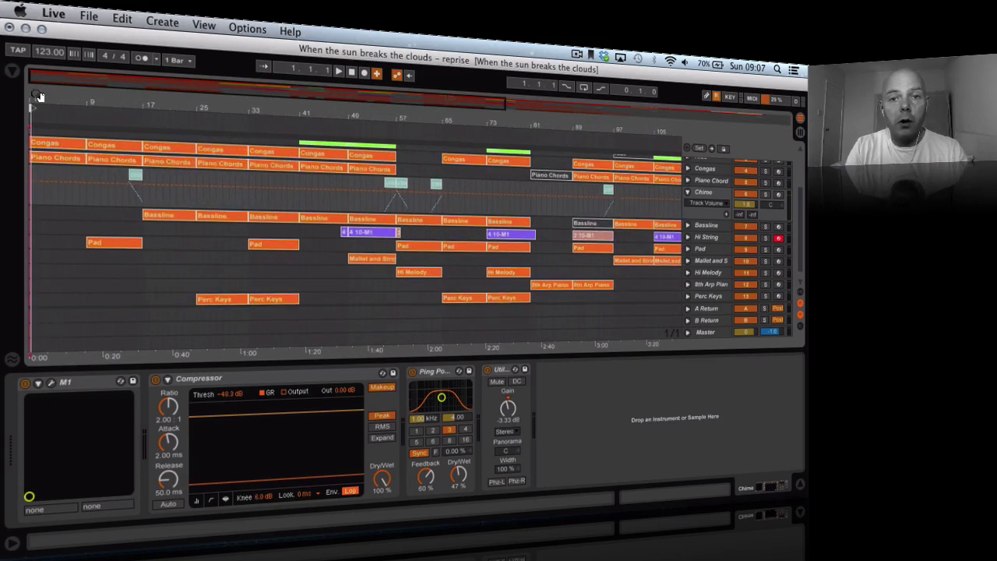
left_click_drag(215, 109, 215, 78)
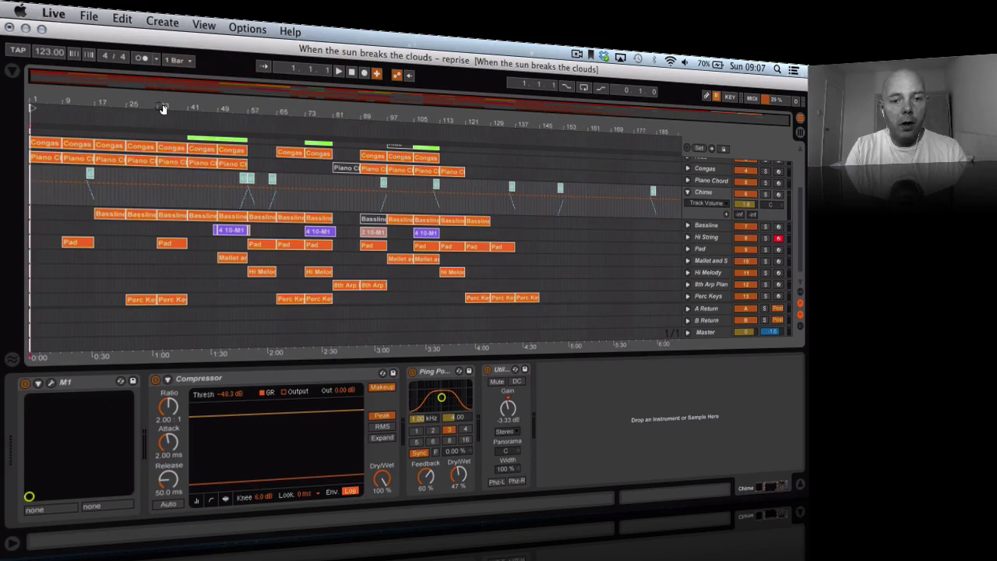
scroll(527, 253, "up", 3)
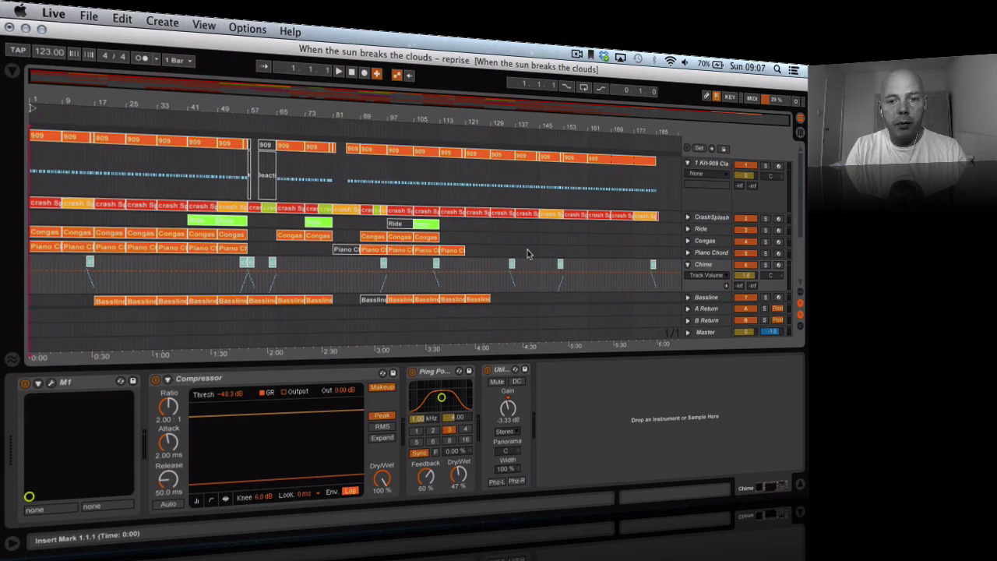
left_click_drag(666, 163, 515, 234)
scroll(515, 234, "down", 5)
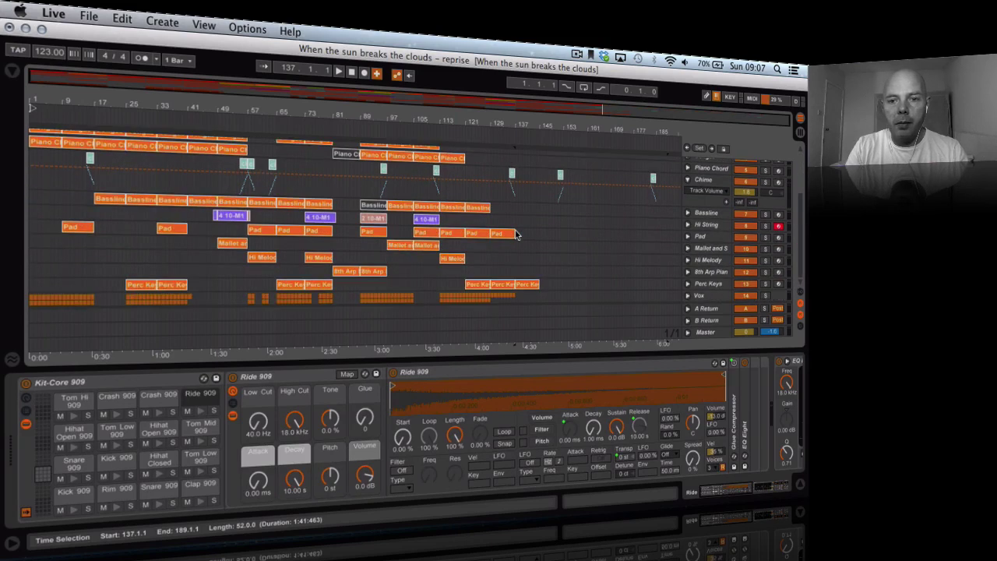
- Delete the chime clips at bars 151 and 183
left_click(558, 181)
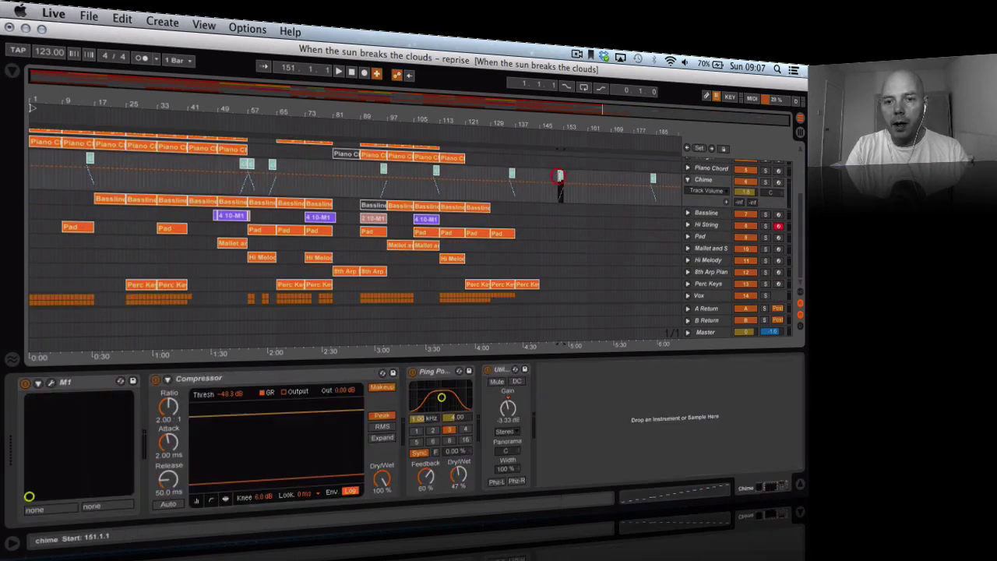
left_click(655, 175)
key("Delete")
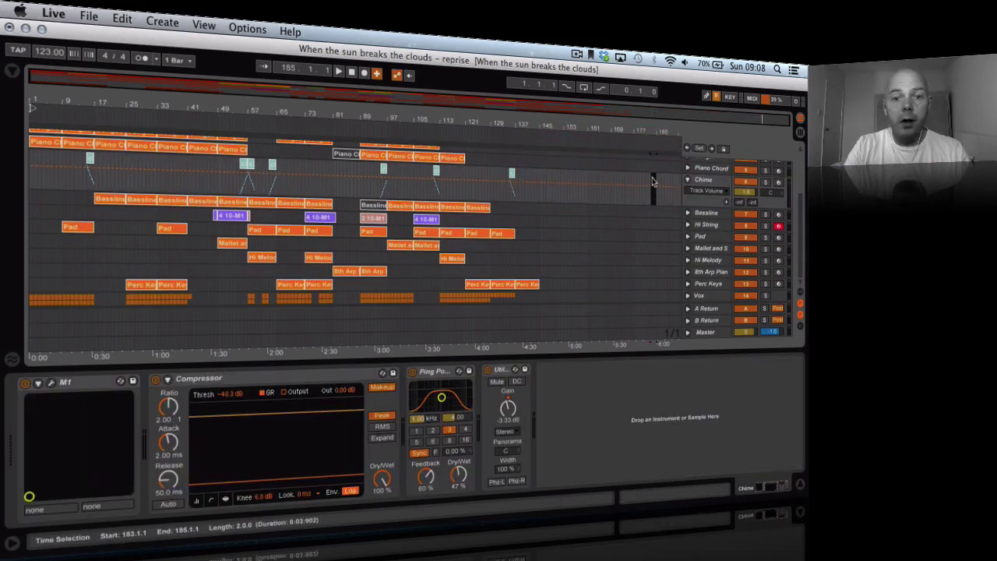
- Fold the 909 drum kit and Chime tracks in the arrangement
scroll(409, 231, "up", 5)
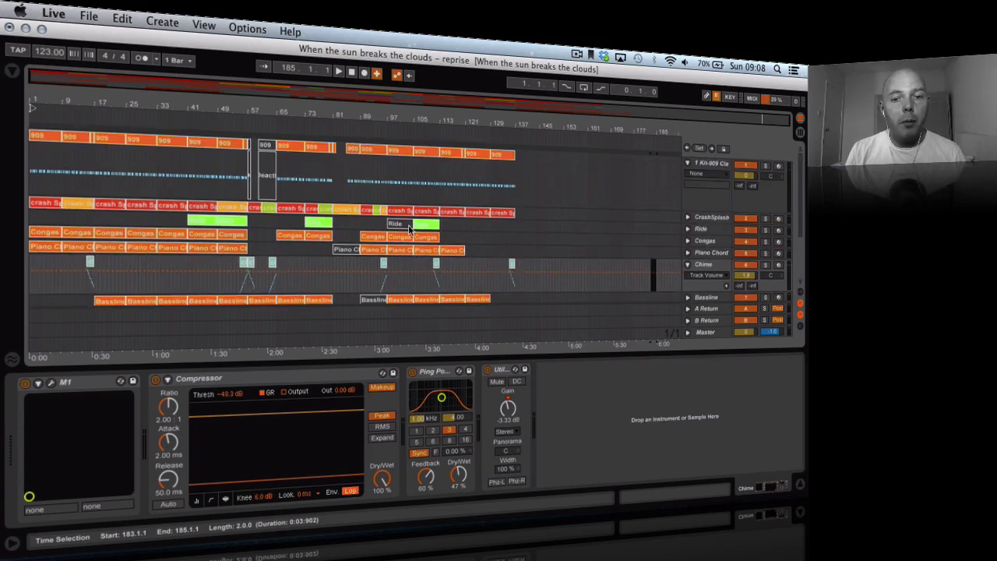
left_click(688, 164)
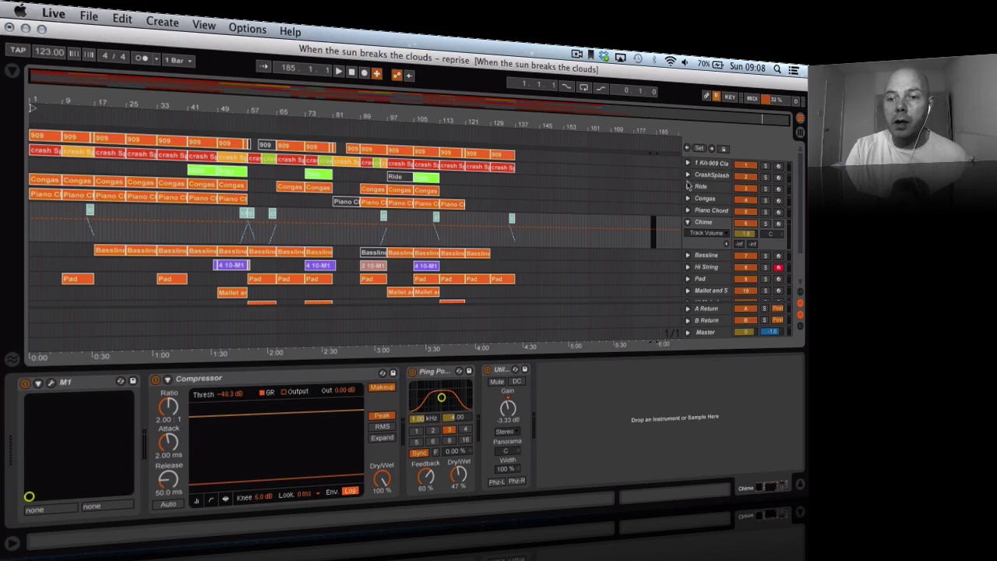
left_click(689, 223)
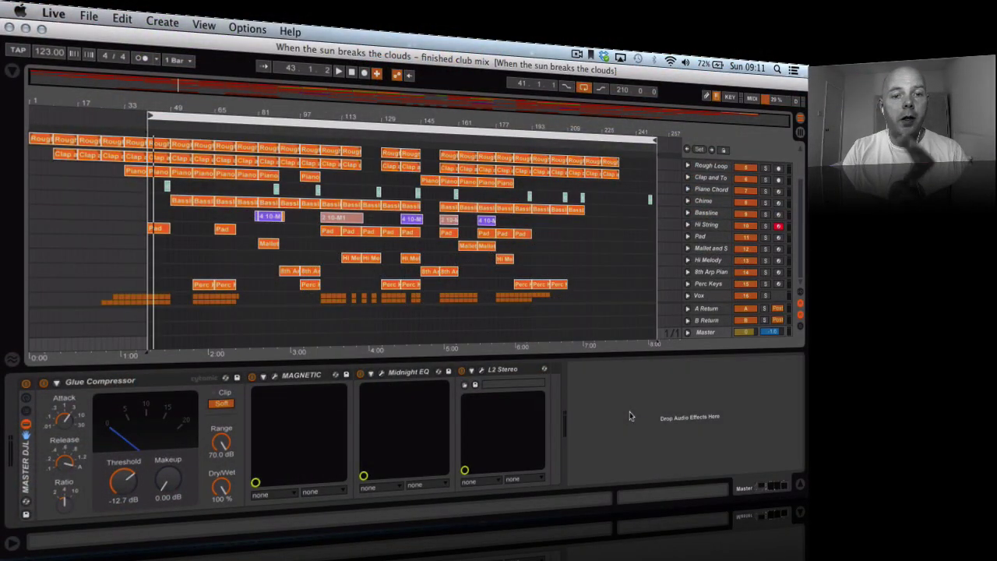
- Save the finished club mix set under the new name "When the sun breaks the clouds - bonus beats"
left_click(88, 16)
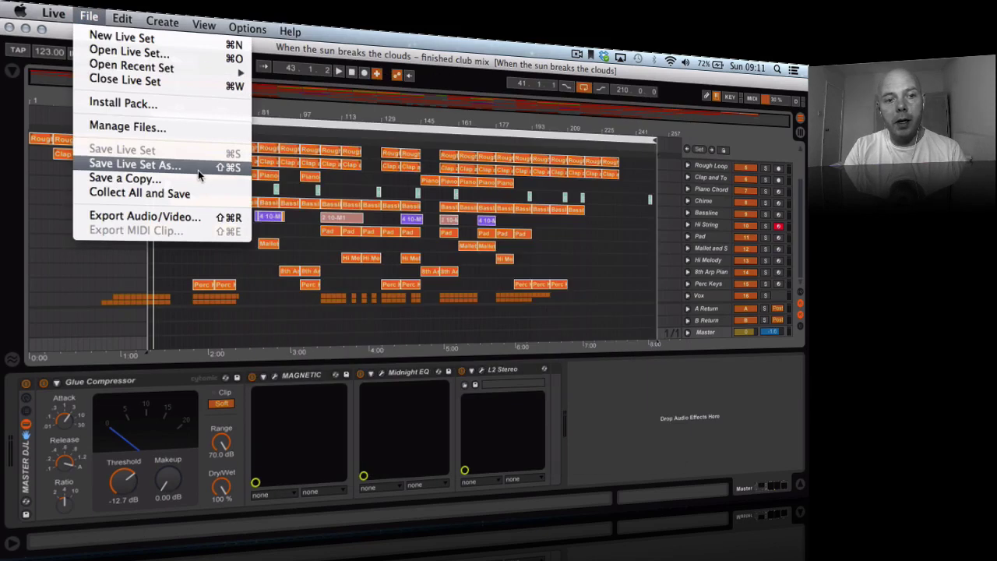
left_click(197, 168)
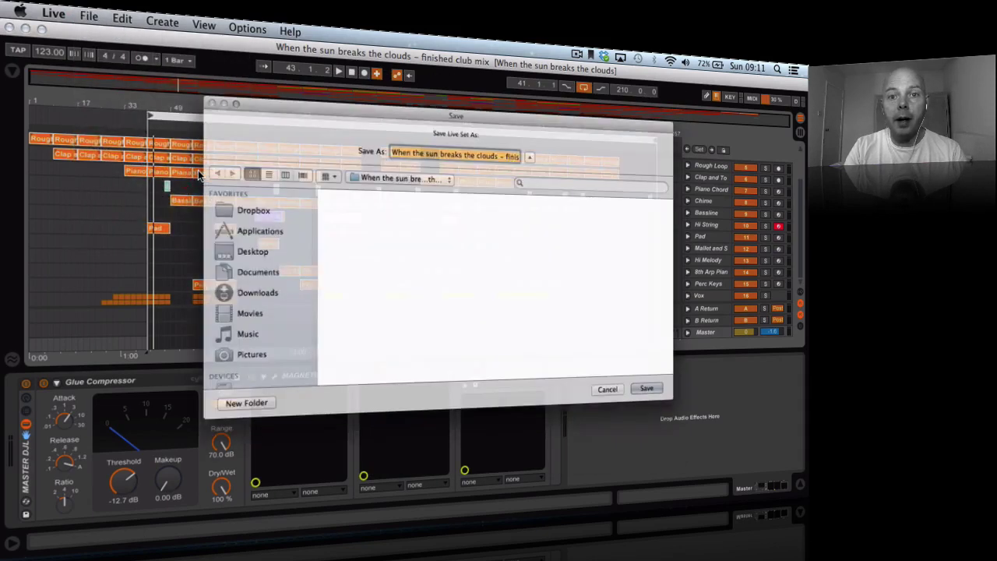
key("Right")
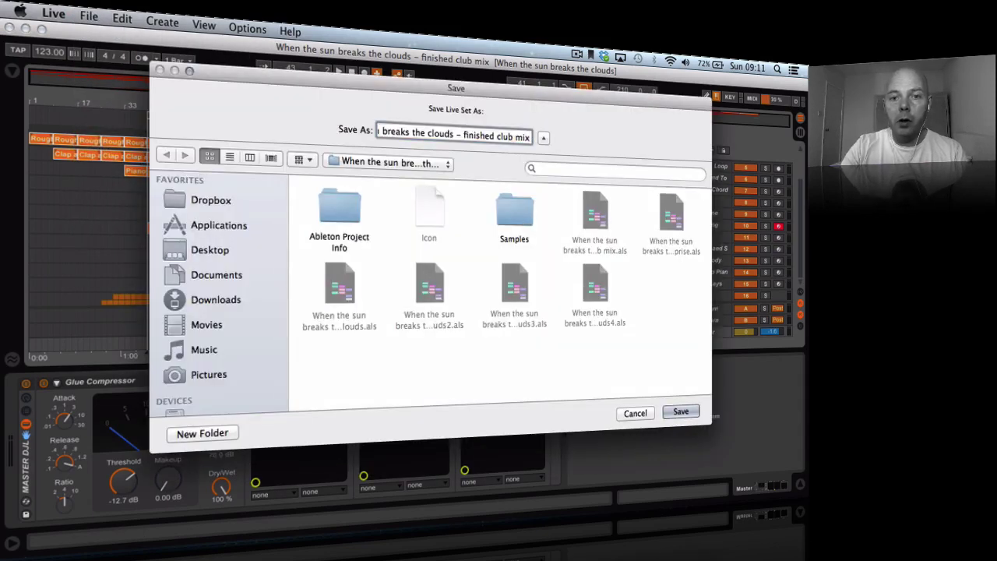
key("BackSpace")
key("BackSpace")
key("BackSpace")
key("BackSpace")
key("BackSpace")
key("BackSpace")
key("BackSpace")
key("BackSpace")
key("BackSpace")
key("BackSpace")
key("BackSpace")
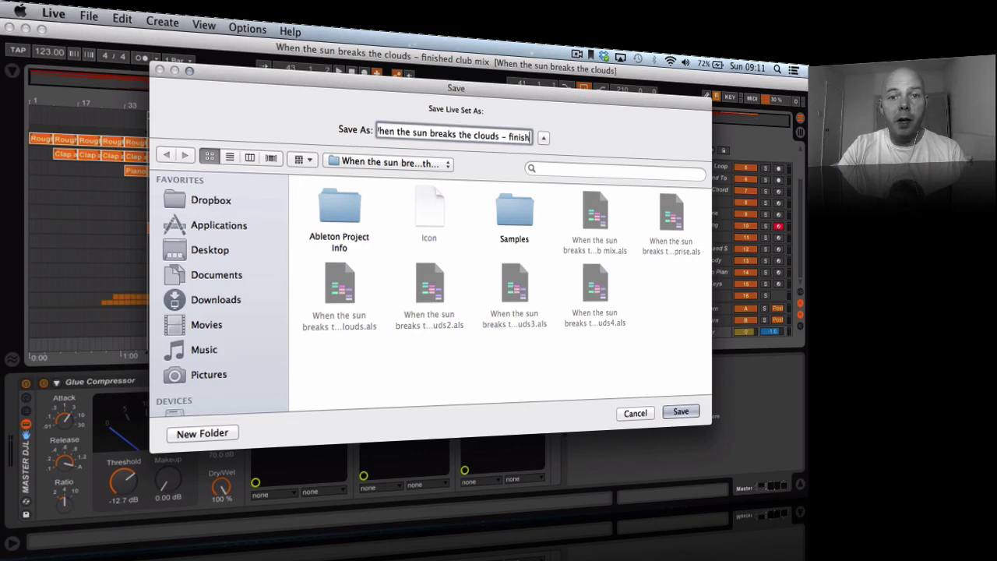
key("BackSpace")
key("BackSpace")
key("BackSpace")
key("BackSpace")
key("BackSpace")
key("BackSpace")
type("bo")
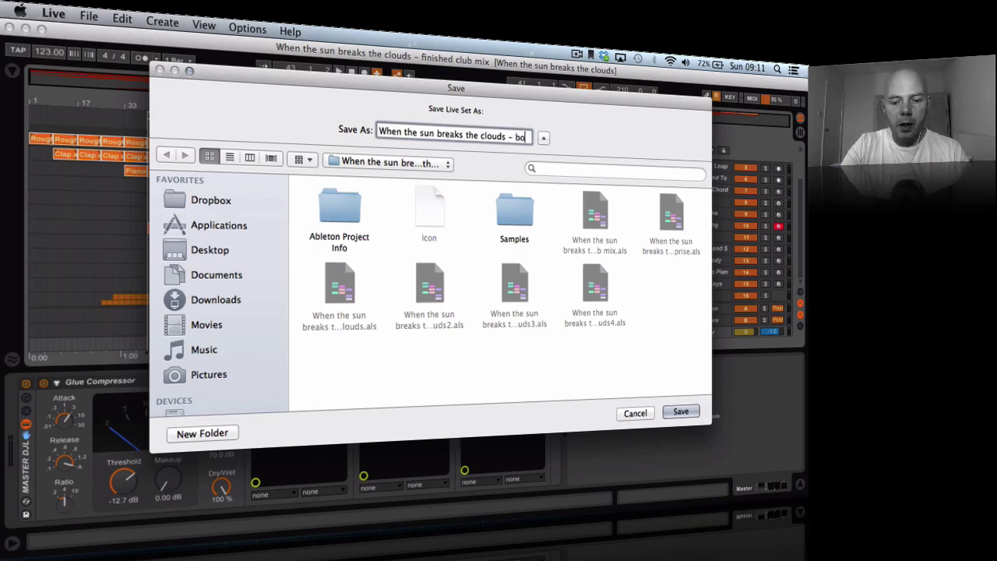
type("nus beat")
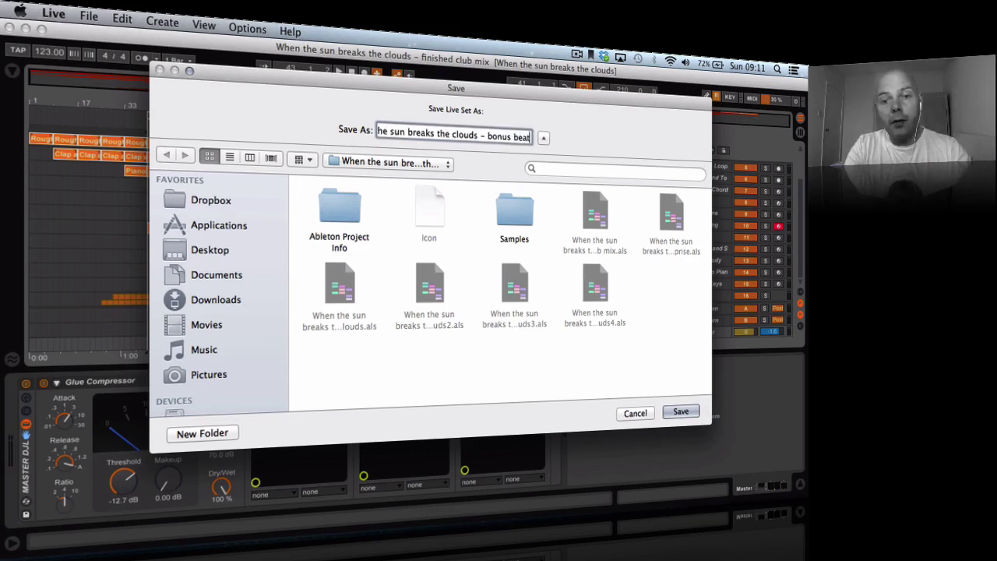
type("s")
key("Return")
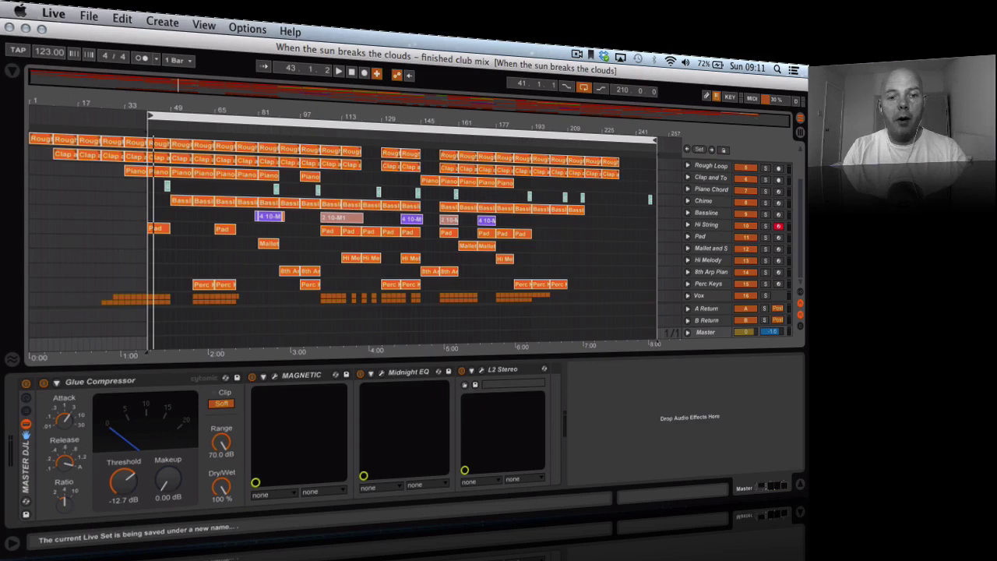
- Delete the Bassline, Hi String and Pad tracks from the bonus beats set
left_click(708, 214)
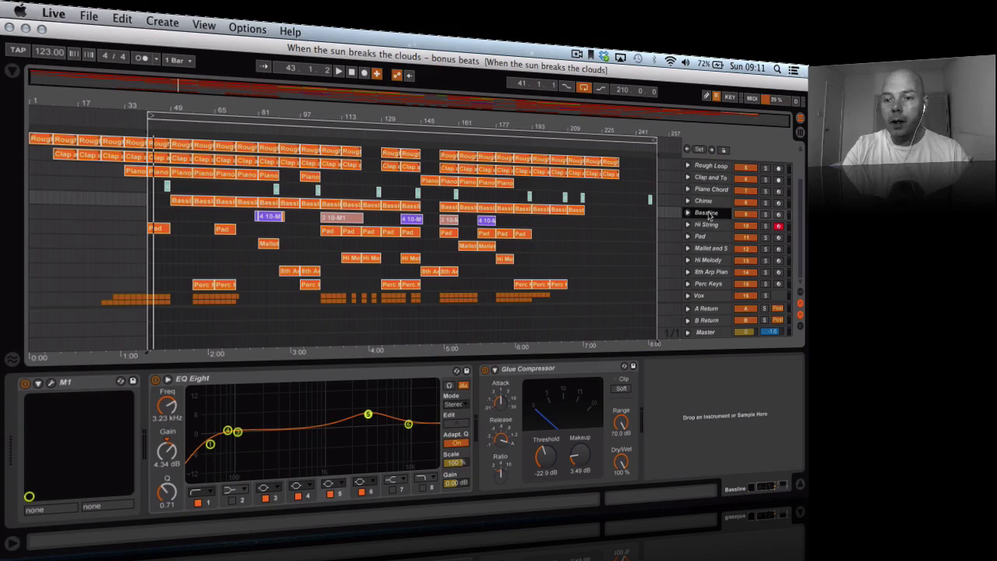
key("Delete")
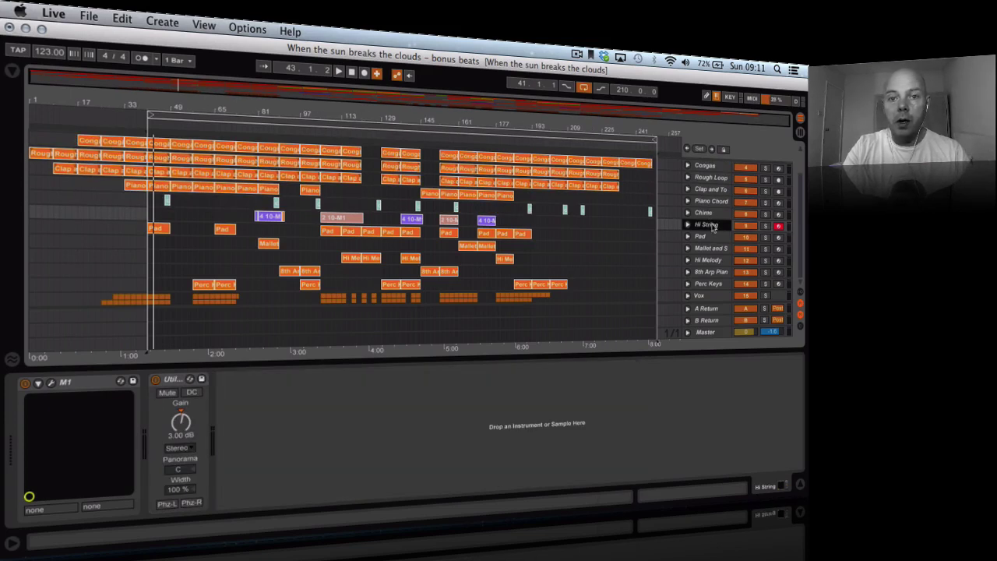
key("Delete")
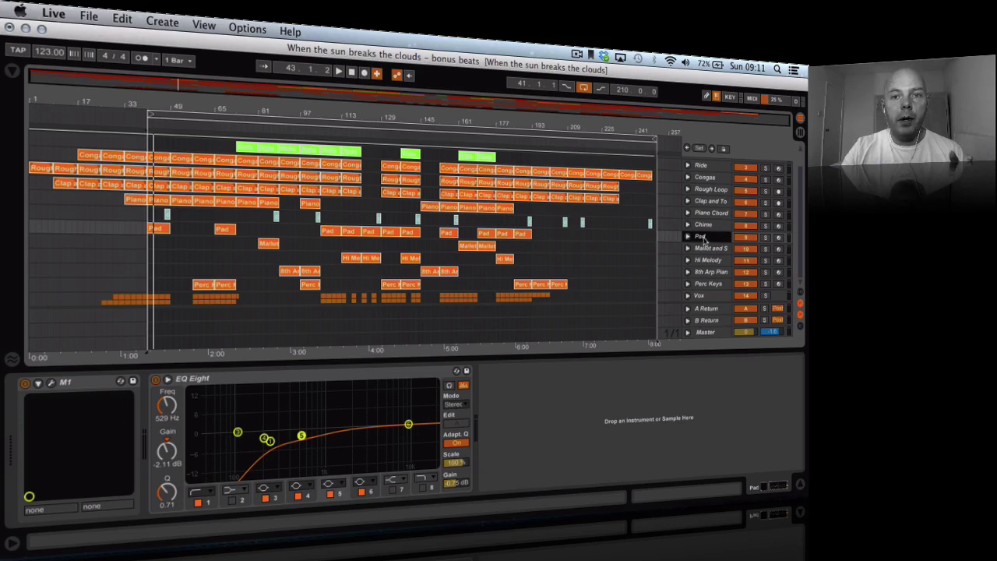
key("Delete")
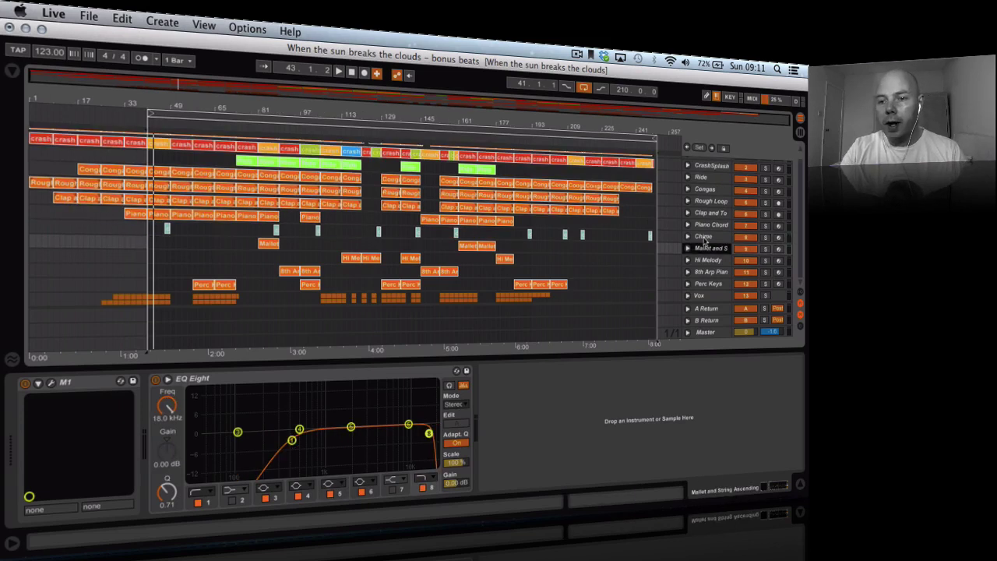
- Delete the Mallet and String, Hi Melody, 8th Arp Piano, Perc Keys and Piano Chord tracks
left_click(709, 285, "shift")
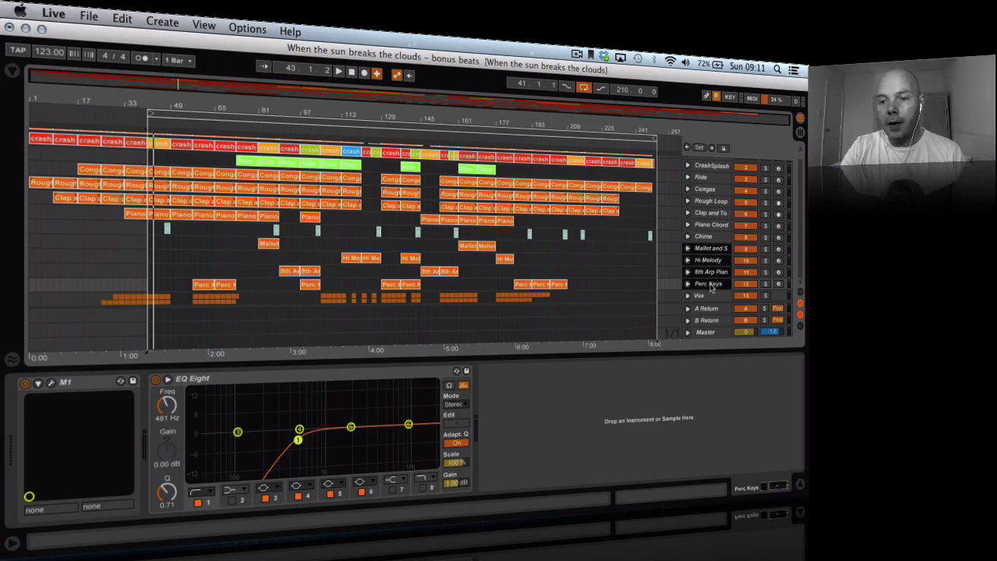
key("Delete")
left_click(711, 246)
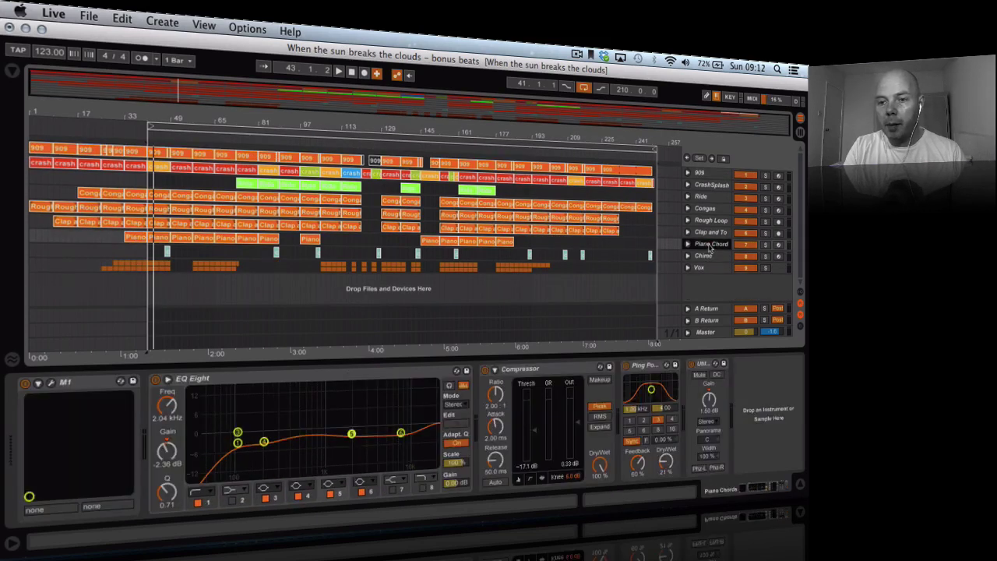
key("Delete")
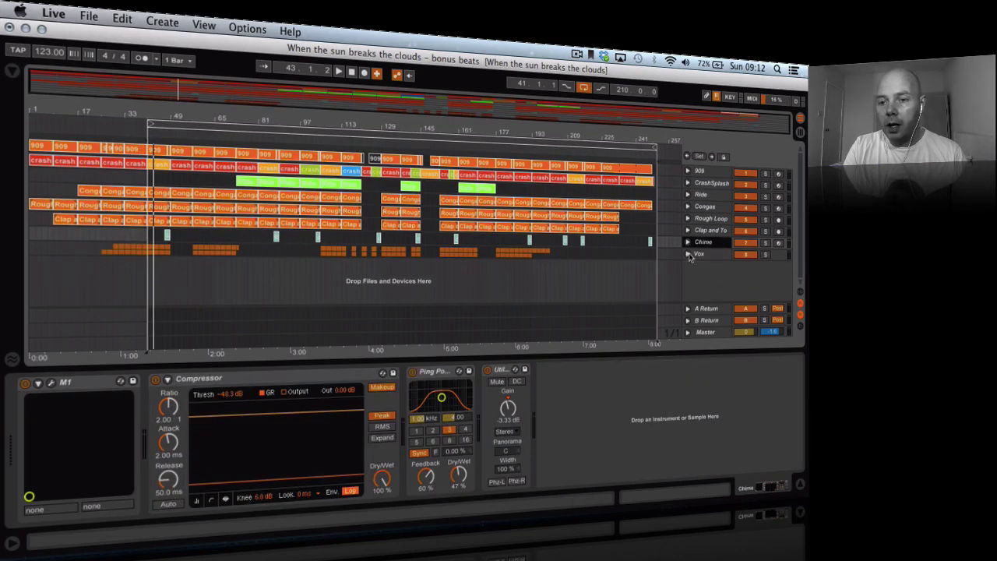
- Extend the start of the loop region back to bar 1, giving it a length of 250 bars
left_click(688, 255)
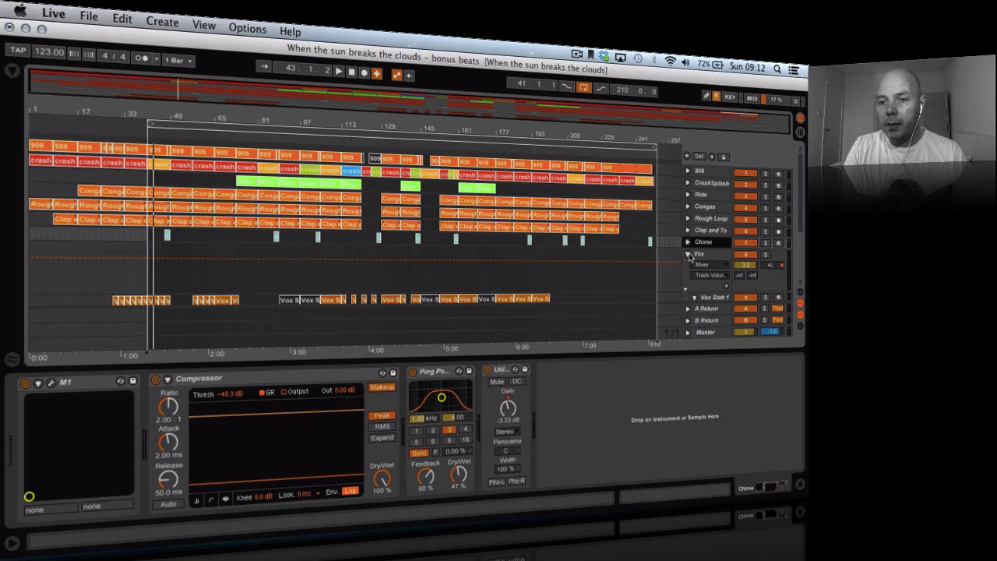
left_click(688, 255)
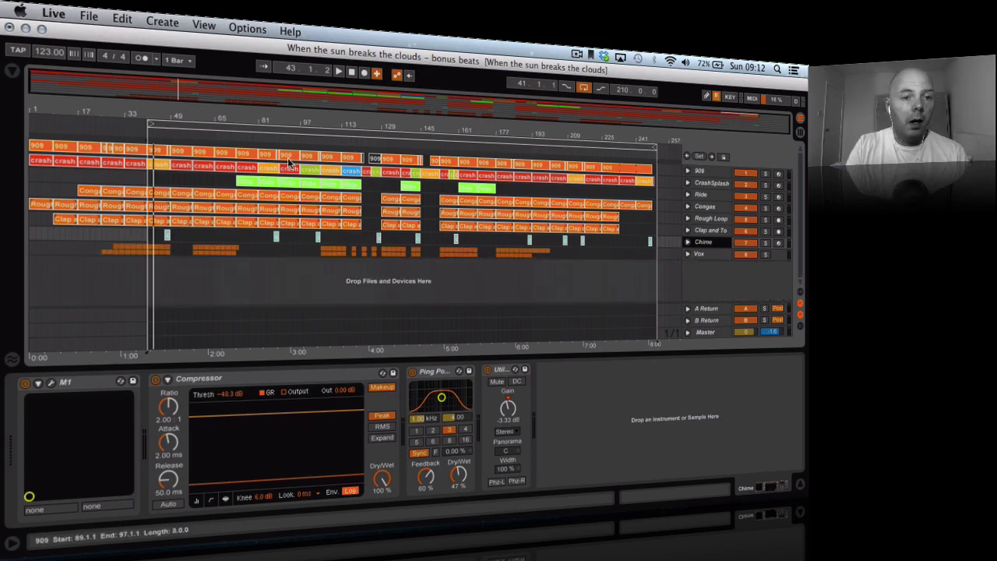
left_click(234, 127)
left_click_drag(150, 127, 48, 148)
left_click_drag(47, 110, 69, 109)
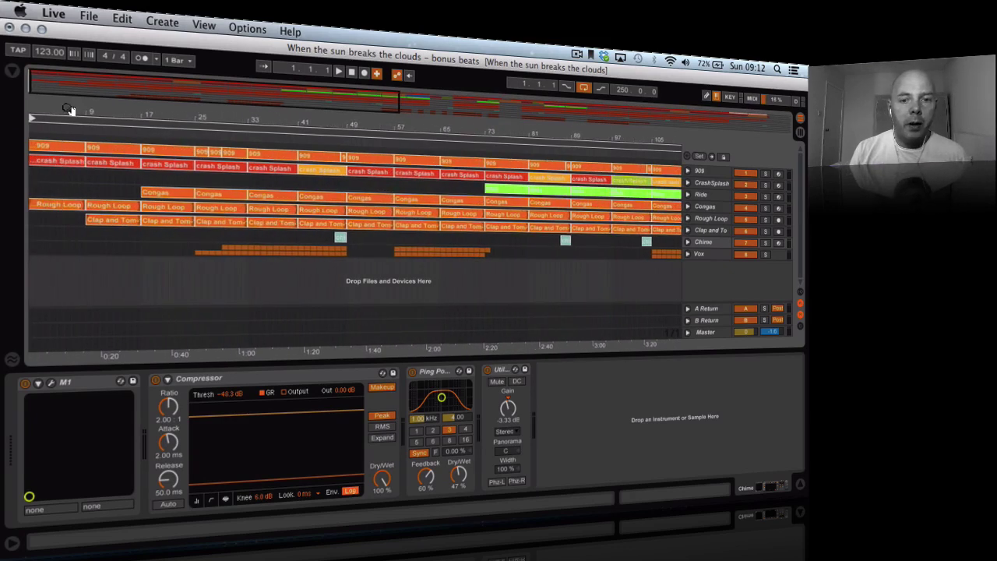
- Delete the four Clap and Tom clips from bar 9 to bar 41
left_click(155, 193)
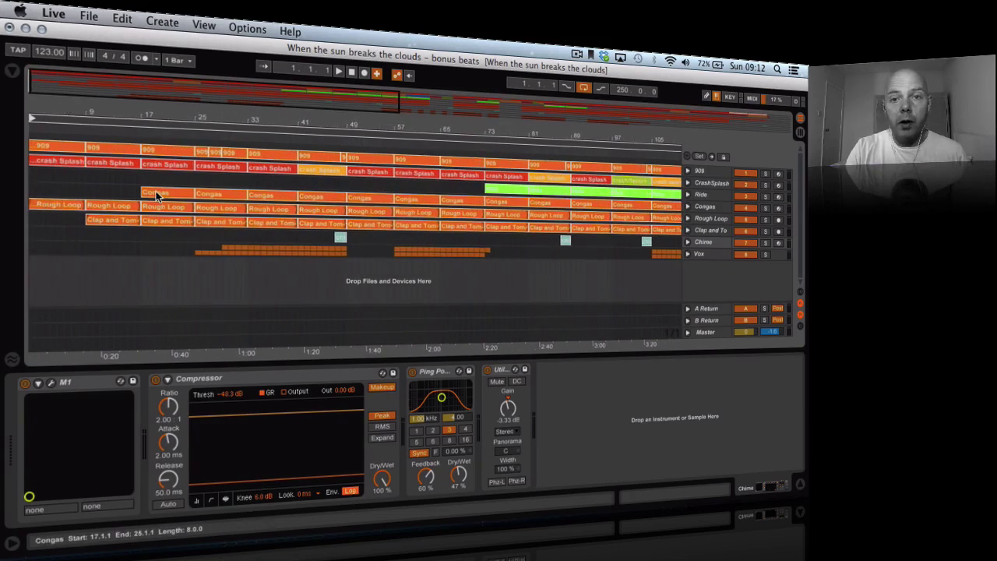
left_click(116, 125)
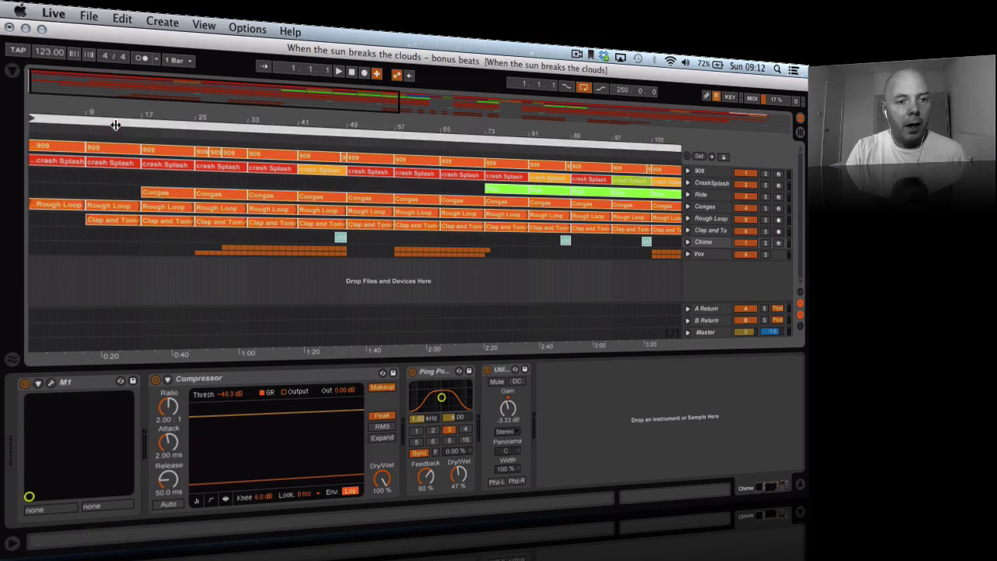
left_click(108, 222)
key("Delete")
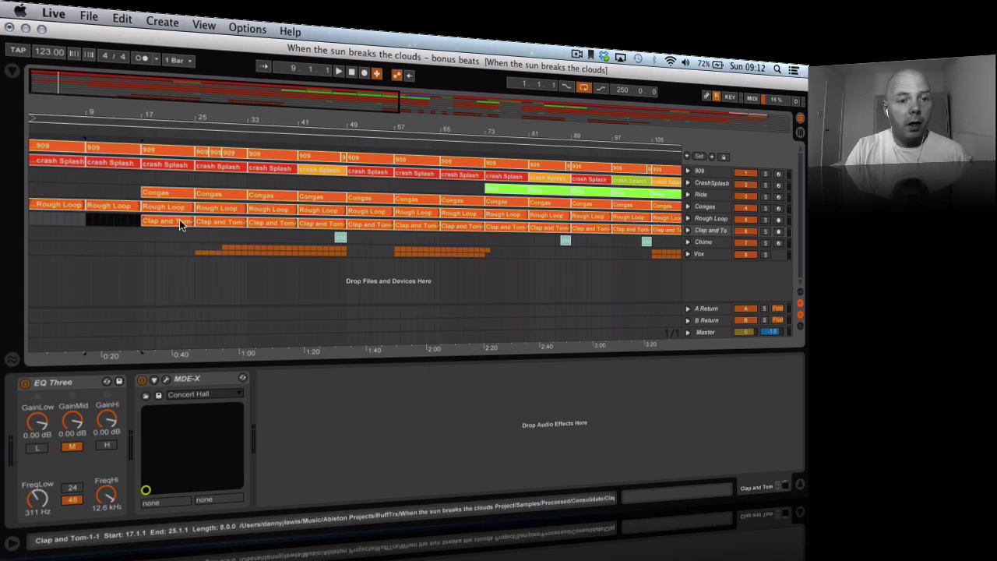
left_click(179, 219)
key("Delete")
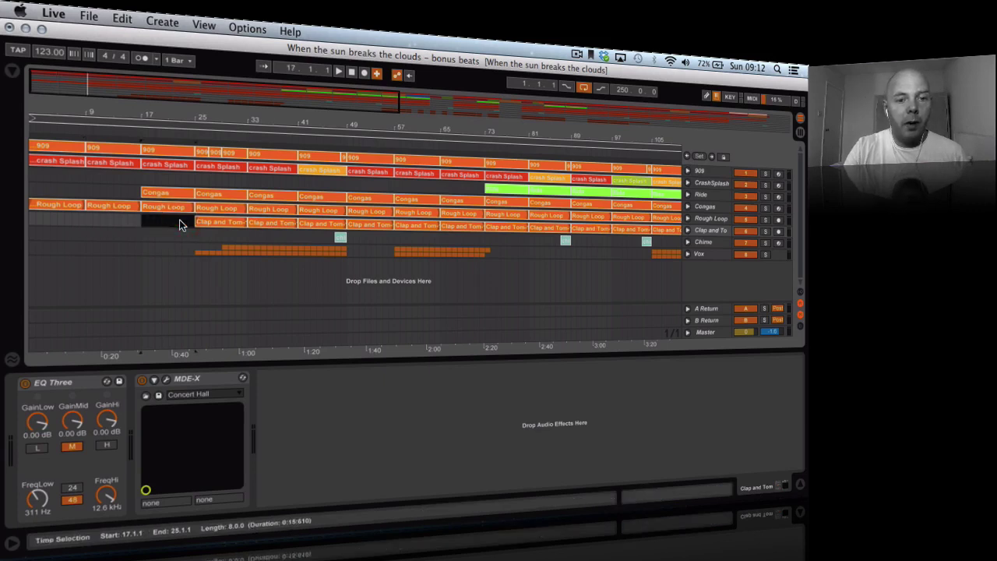
left_click(225, 224)
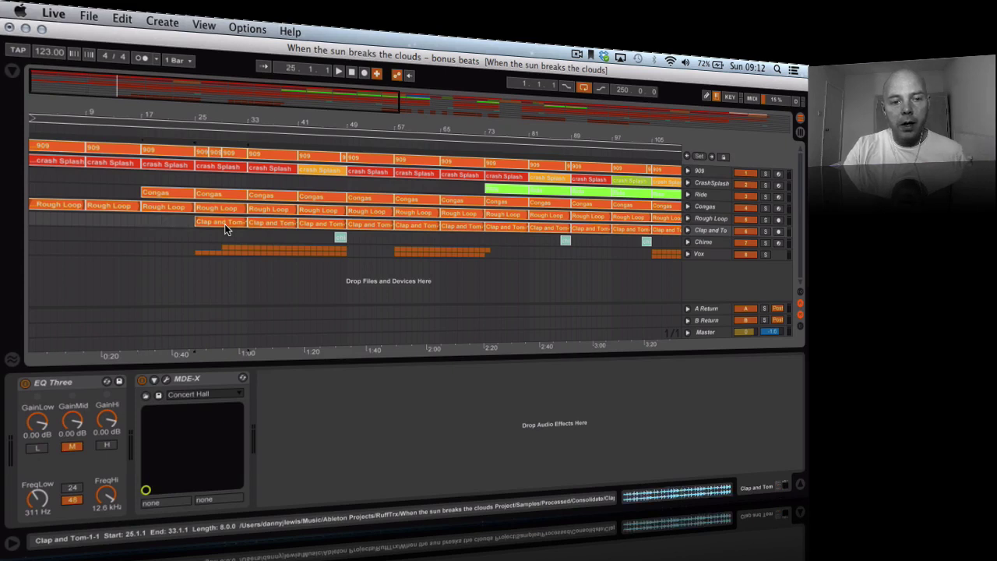
key("Delete")
left_click(260, 226)
key("Delete")
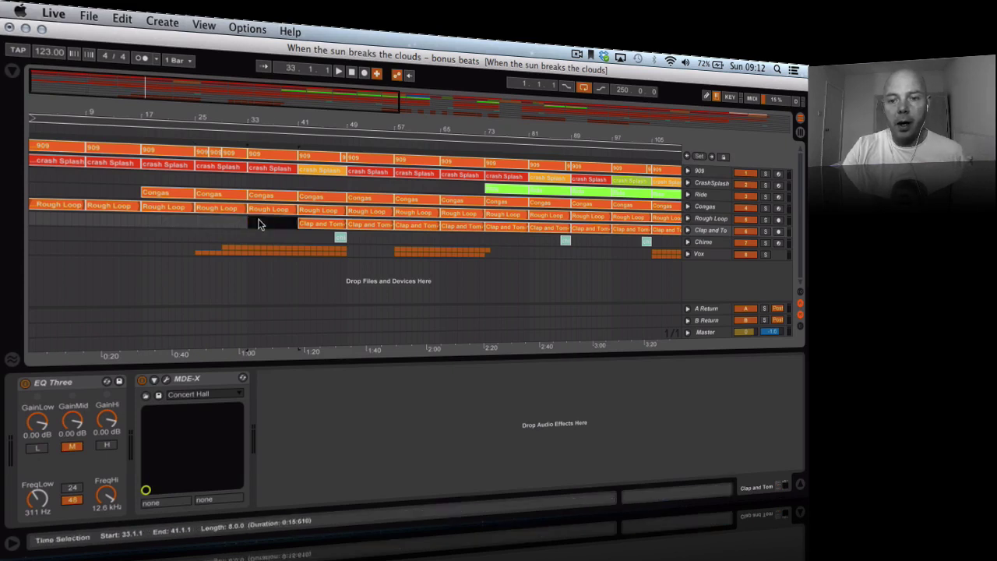
- Play the arrangement briefly and find the Clap-909 pad in the 909 track's drum kit
key("space")
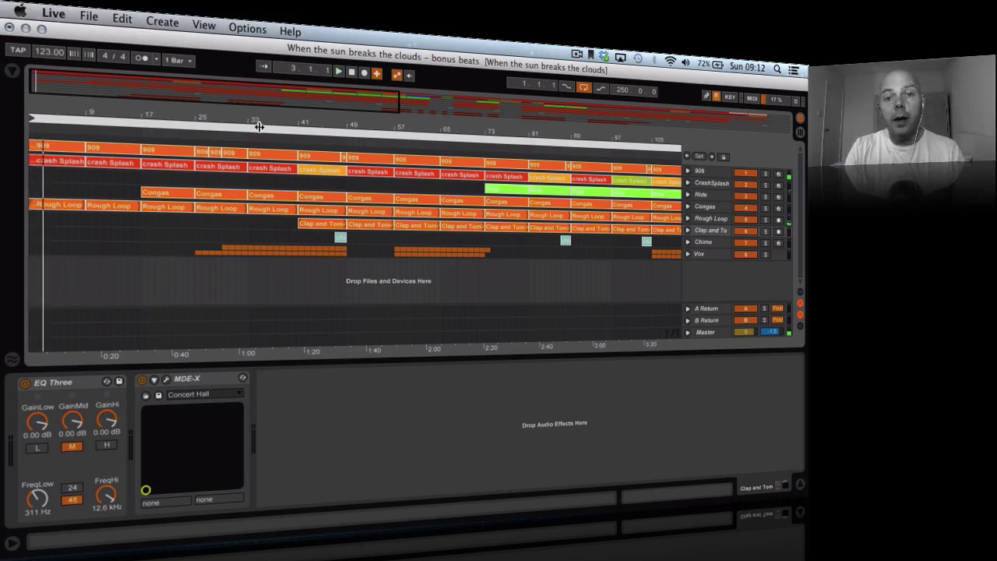
left_click(701, 195)
left_click(699, 171)
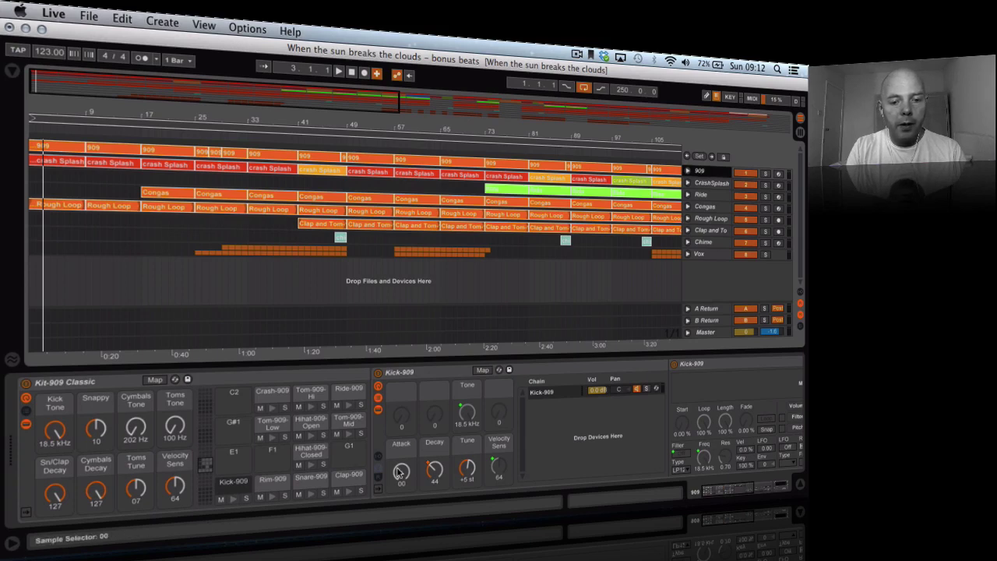
left_click(359, 480)
left_click(357, 483)
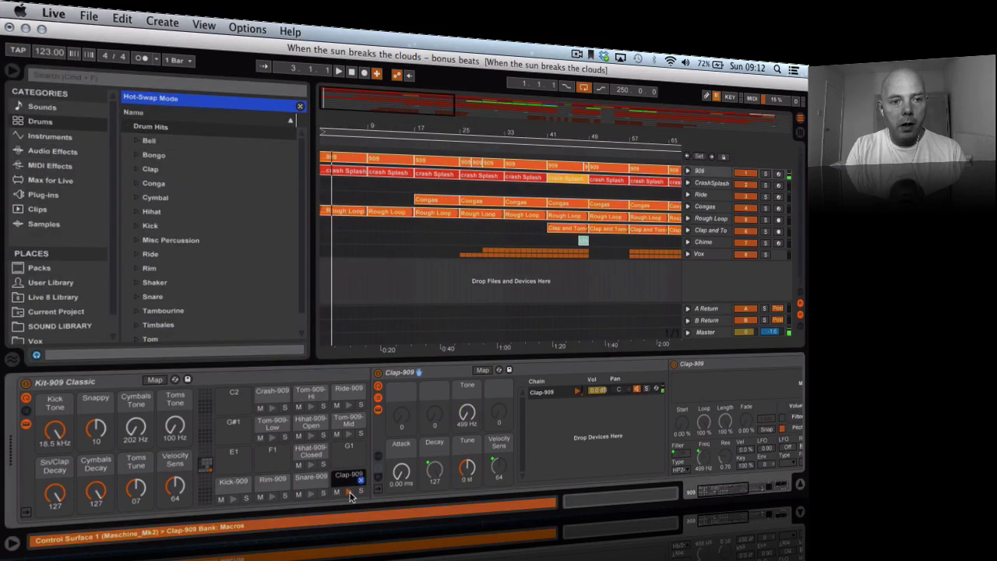
- Examine the Clap-909 chain's level, sampler settings and MDE-X reverb in the mixer during playback
key("Tab")
key("space")
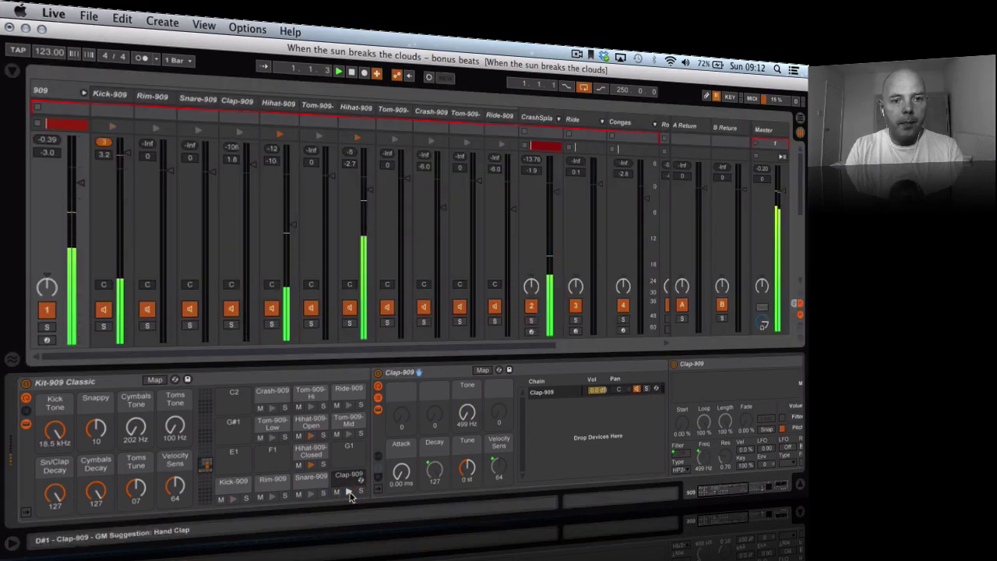
left_click(238, 108)
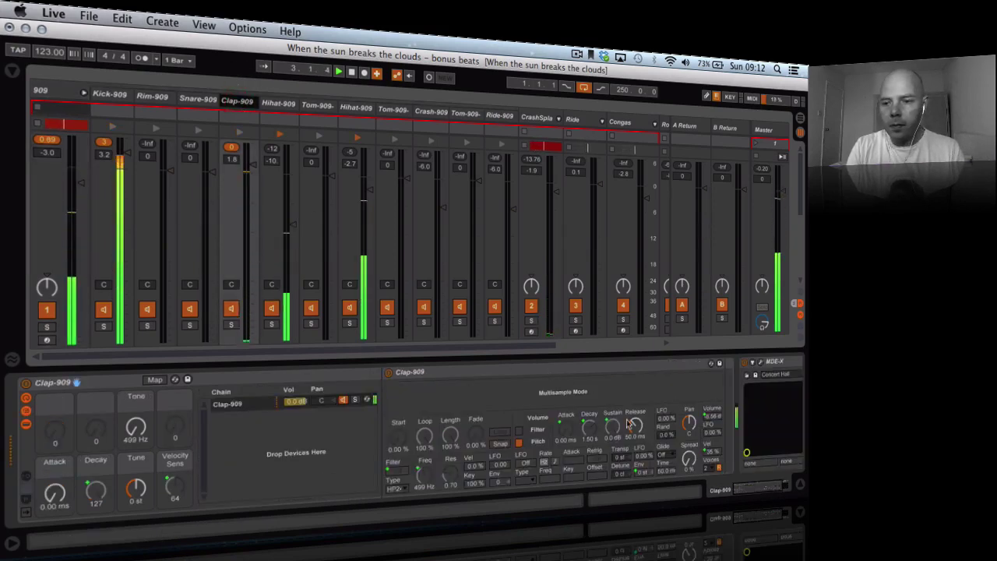
scroll(629, 424, "right", 3)
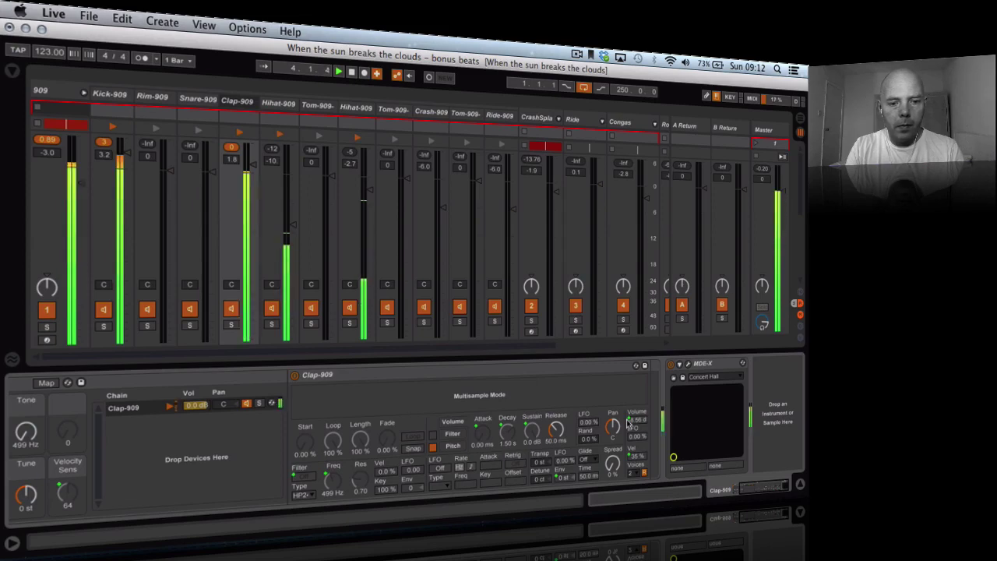
key("space")
left_click(629, 423)
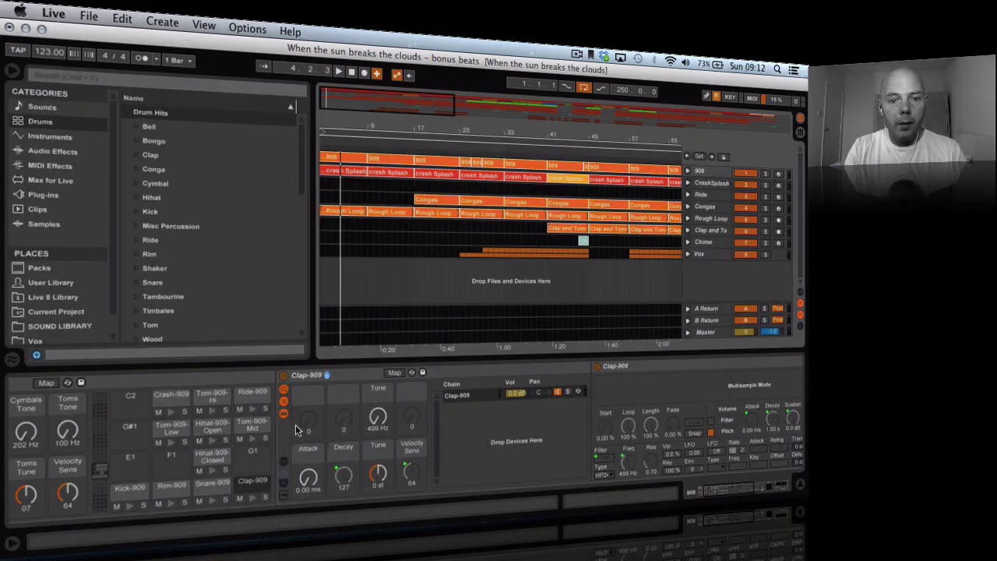
- Insert a MIDI track below the 909 track and move the Clap-909 pad out of the kit onto it
left_click(177, 17)
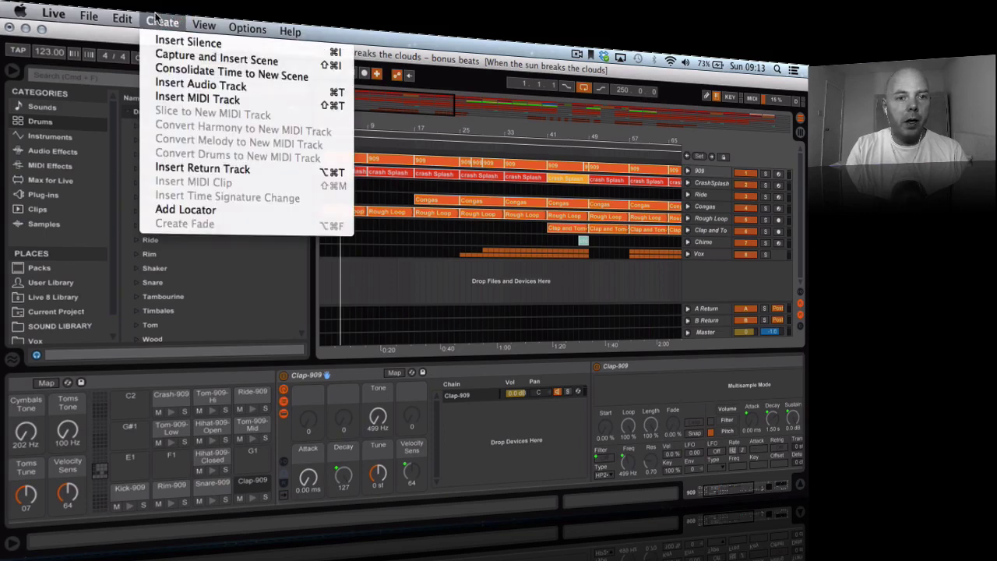
left_click(189, 97)
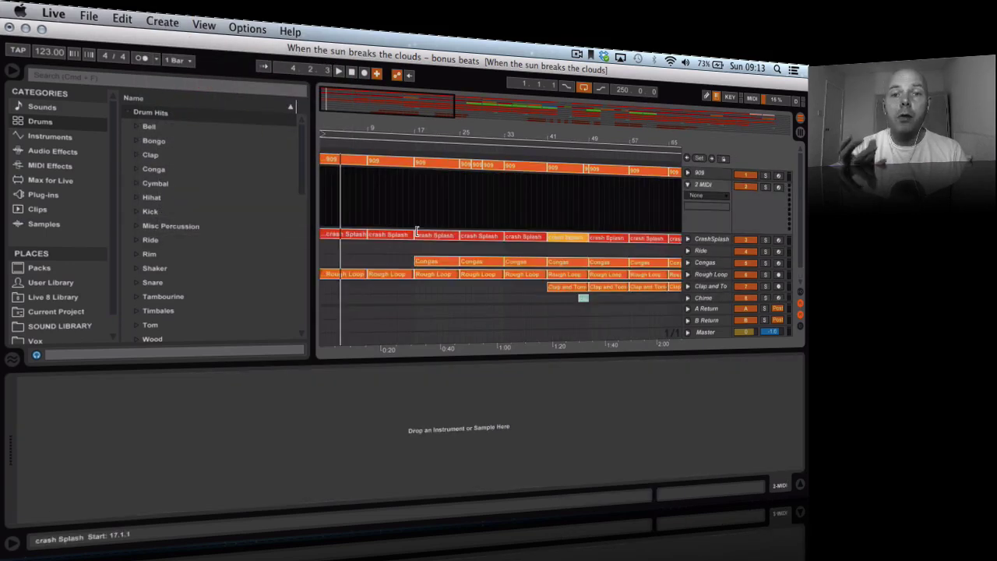
left_click(716, 174)
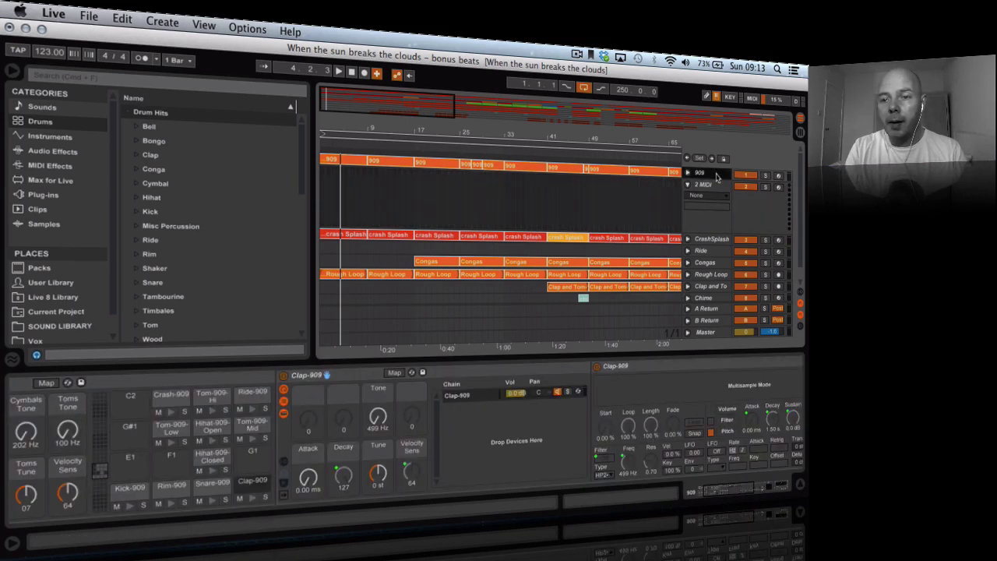
left_click_drag(249, 483, 442, 190)
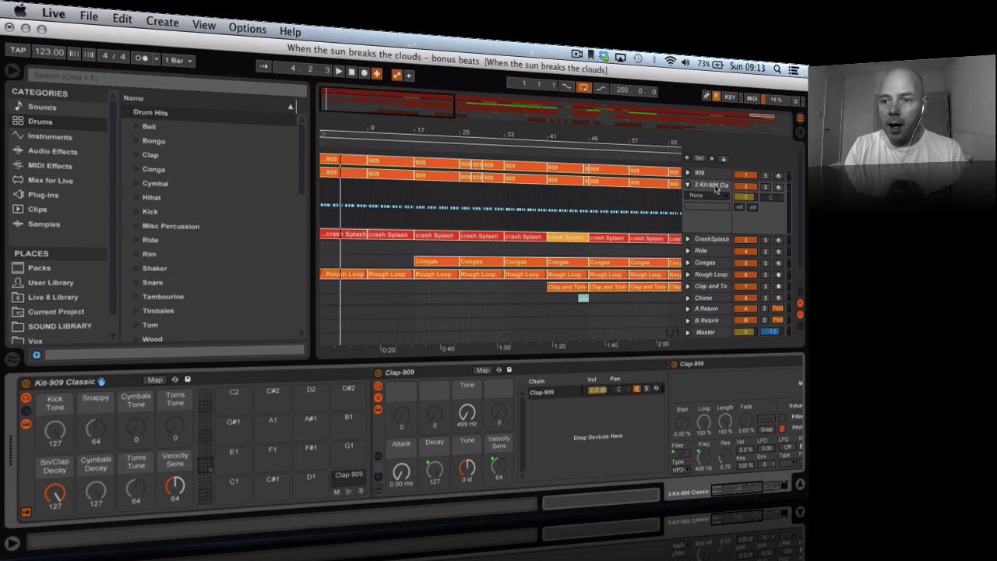
- Solo the separate Clap-909 track and switch off its MDE-X reverb
left_click(765, 188)
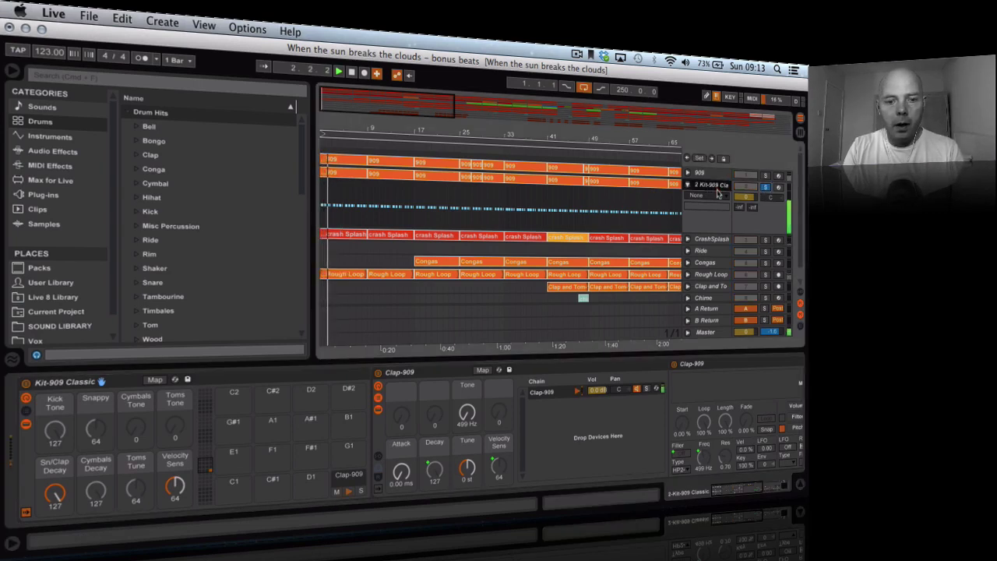
scroll(709, 409, "right", 10)
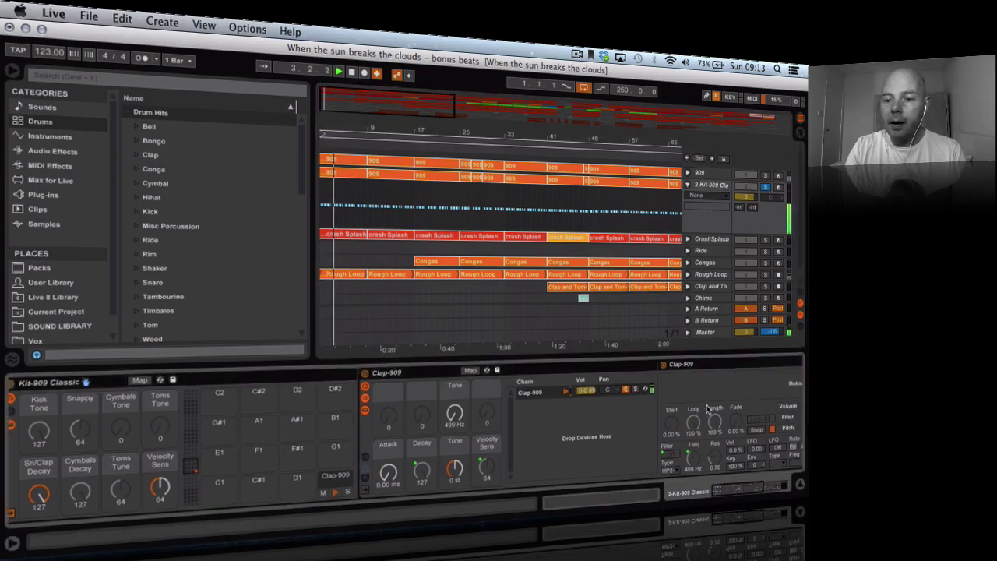
left_click(663, 365)
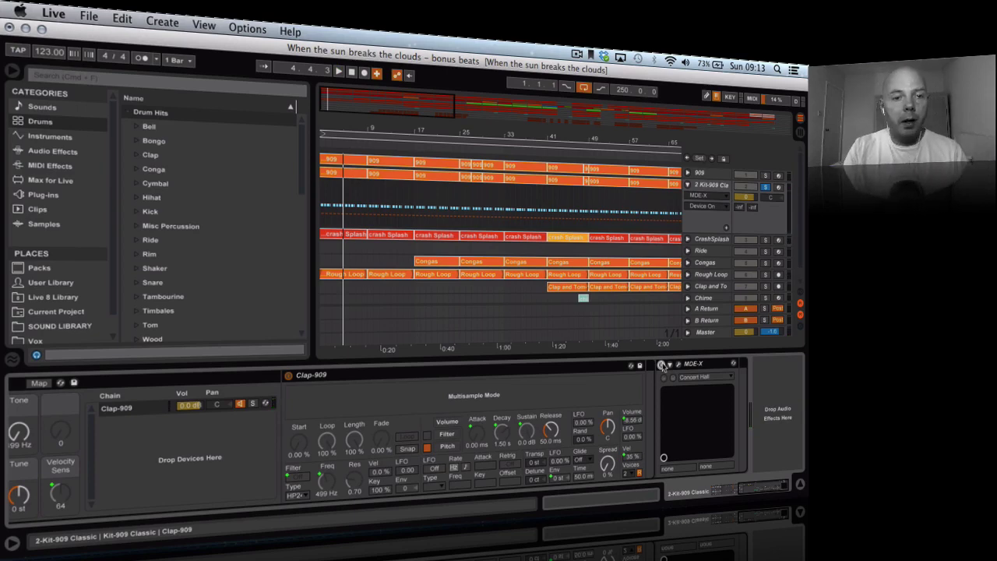
- Add the Reverb audio effect to the A return track
key("Tab")
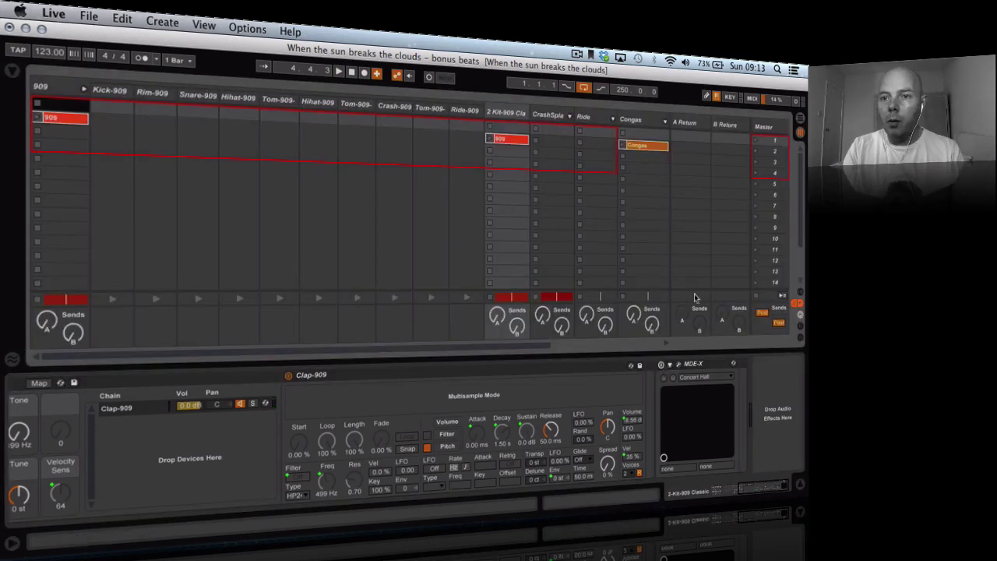
left_click(694, 122)
left_click(723, 123)
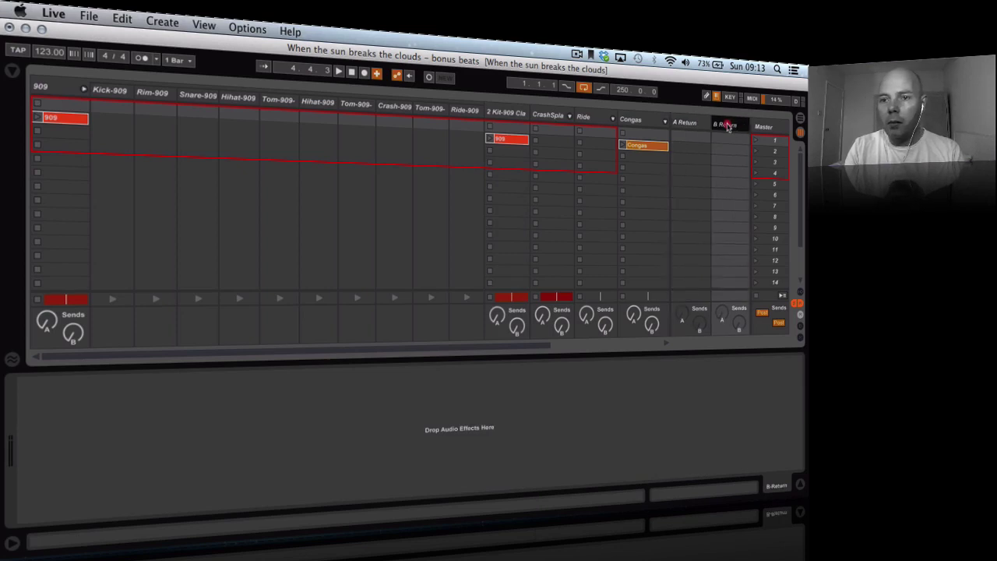
left_click(696, 125)
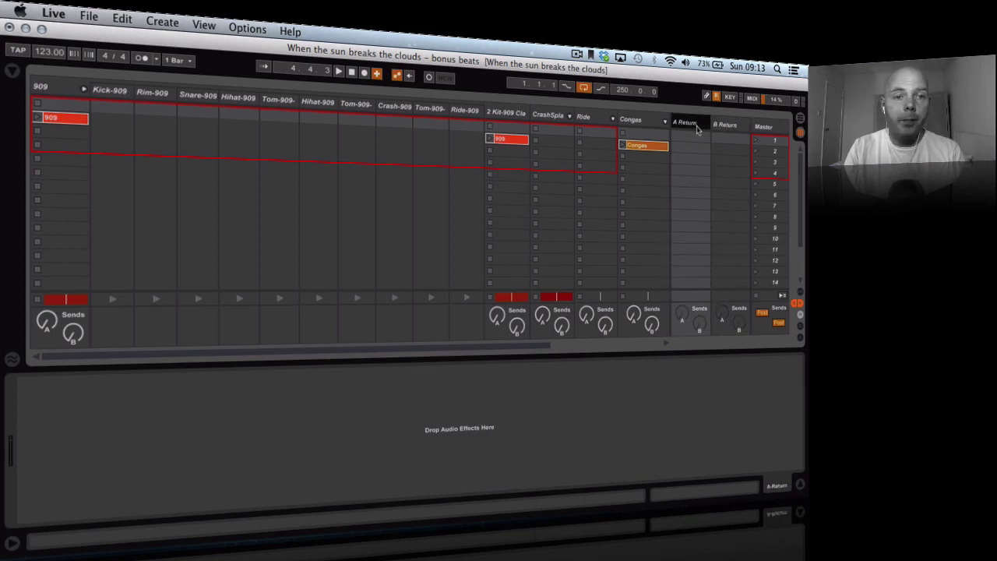
left_click(13, 71)
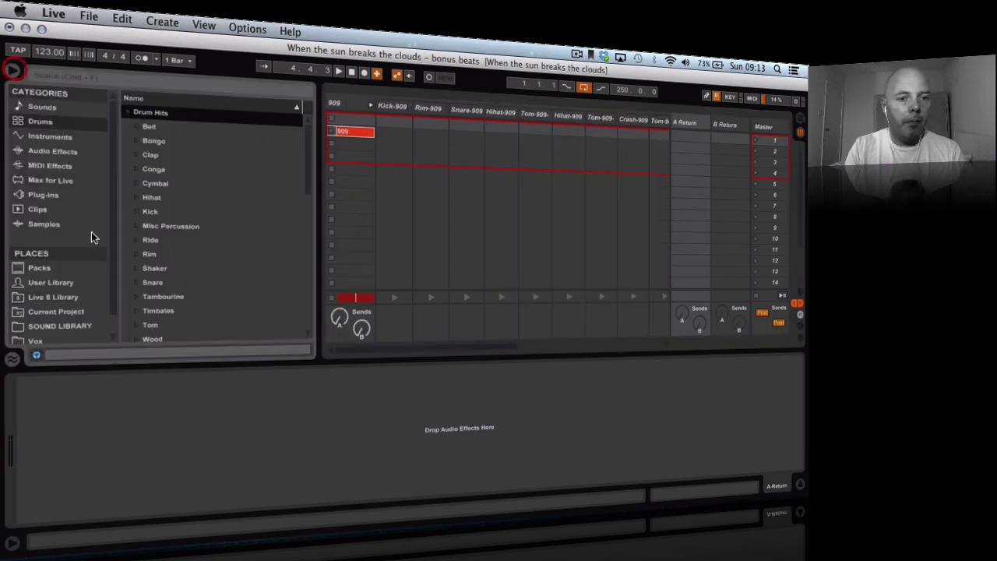
left_click(56, 152)
scroll(126, 238, "down", 5)
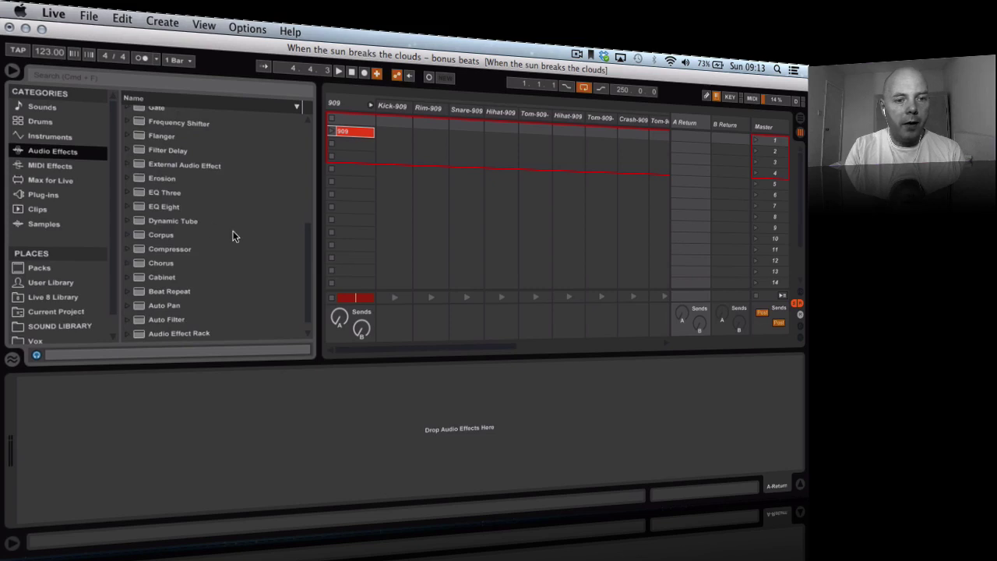
scroll(233, 232, "up", 5)
left_click_drag(166, 197, 298, 392)
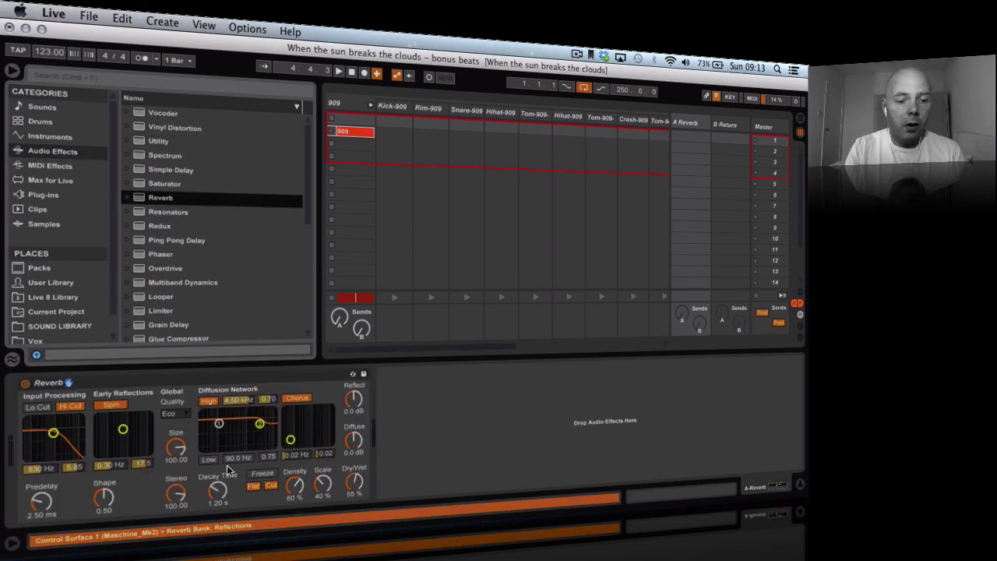
- Set the Reverb's decay time to 23.2 s and Dry/Wet to 100%, with the High diffusion filter and Hi Cut turned off
mouse_move(223, 491)
left_mouse_down()
mouse_move(223, 459)
mouse_move(222, 494)
left_mouse_up()
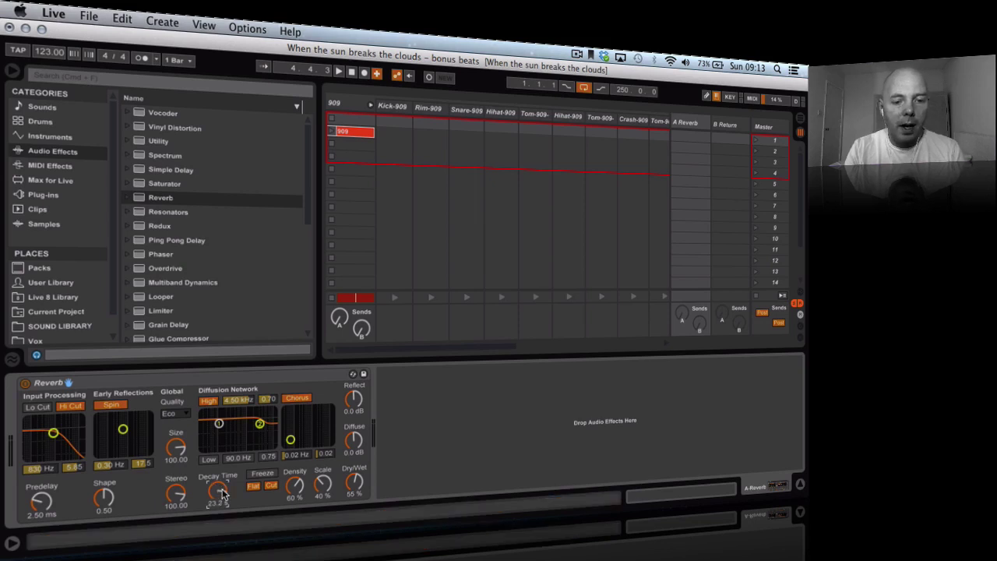
left_click(208, 401)
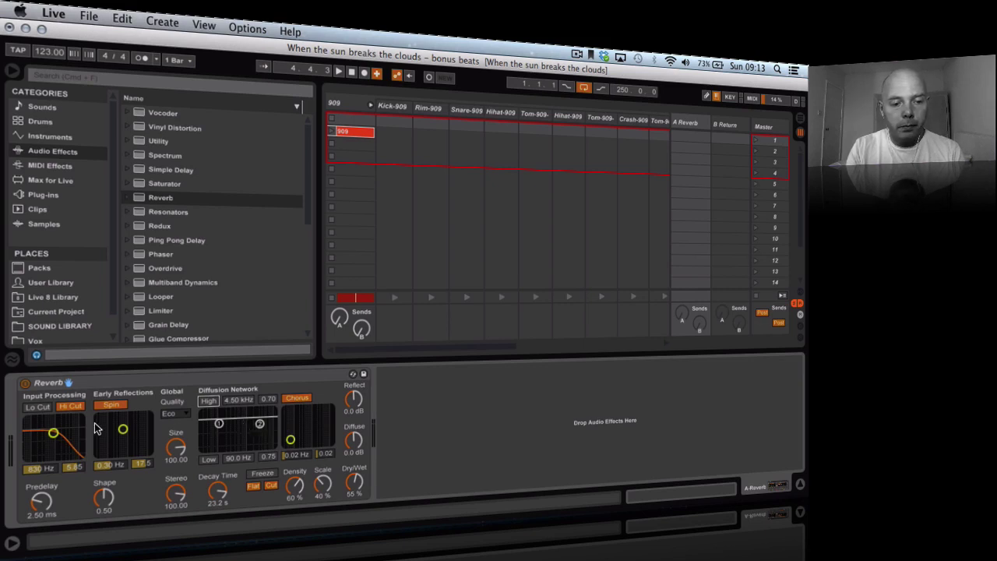
left_click(74, 407)
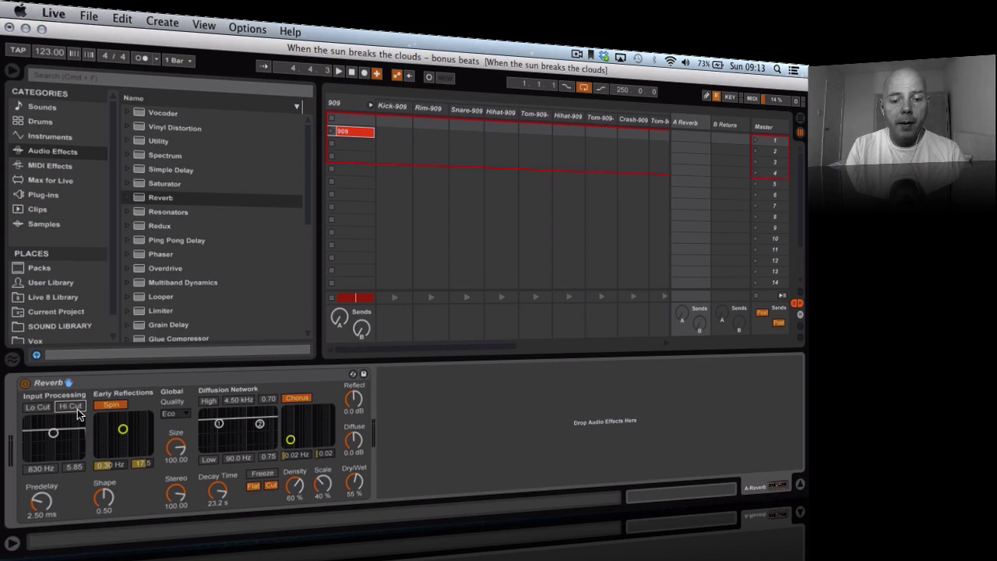
left_click_drag(358, 481, 358, 452)
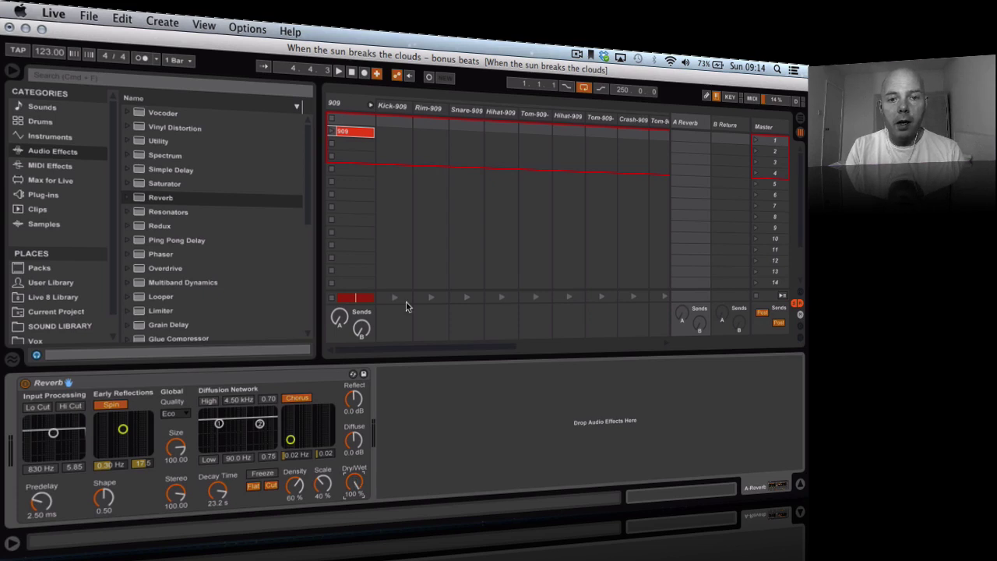
- Raise the clap track's send to the A Reverb return and play the arrangement from the start
left_click(372, 105)
left_click(421, 107)
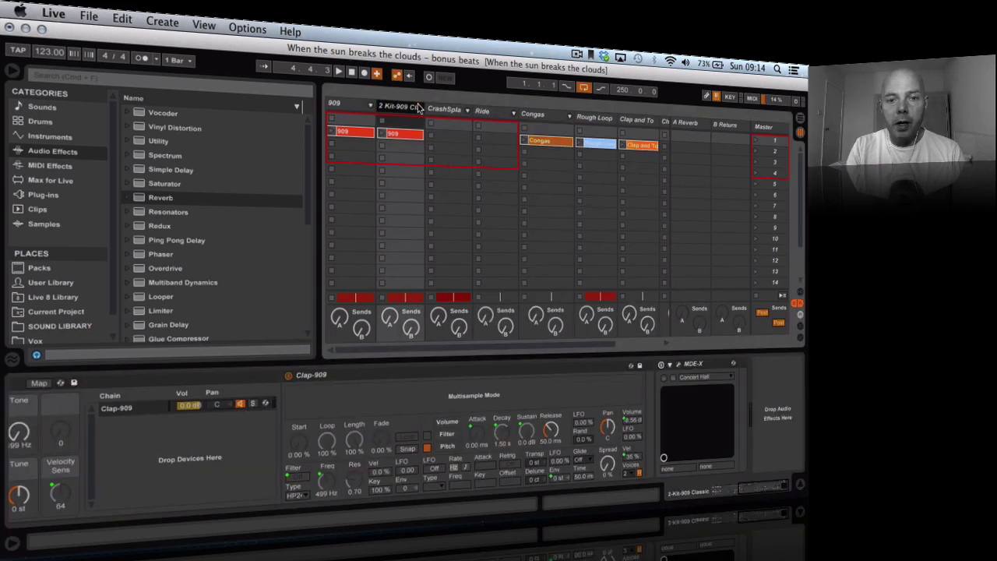
left_click_drag(389, 316, 389, 304)
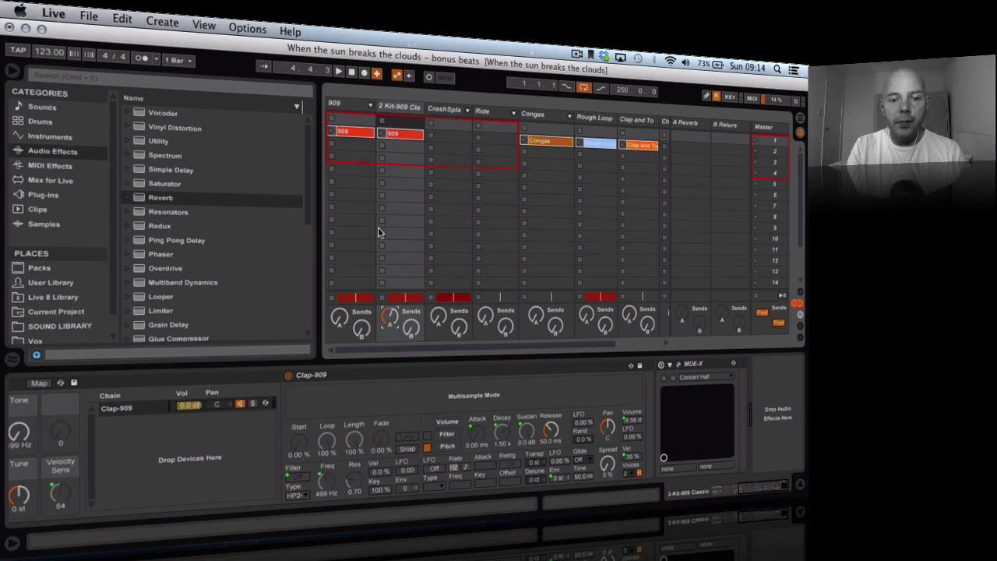
key("Tab")
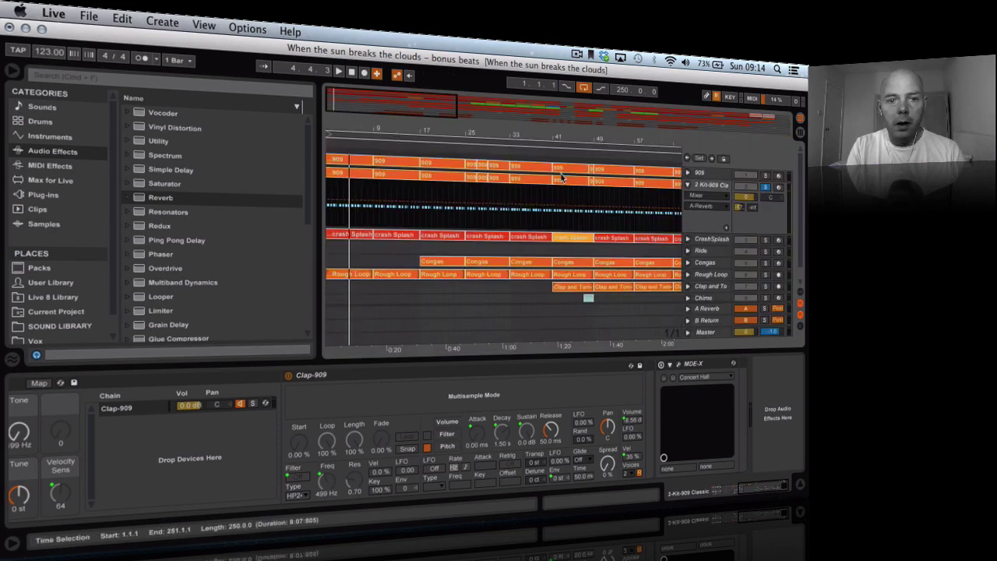
left_click(524, 144)
key("space")
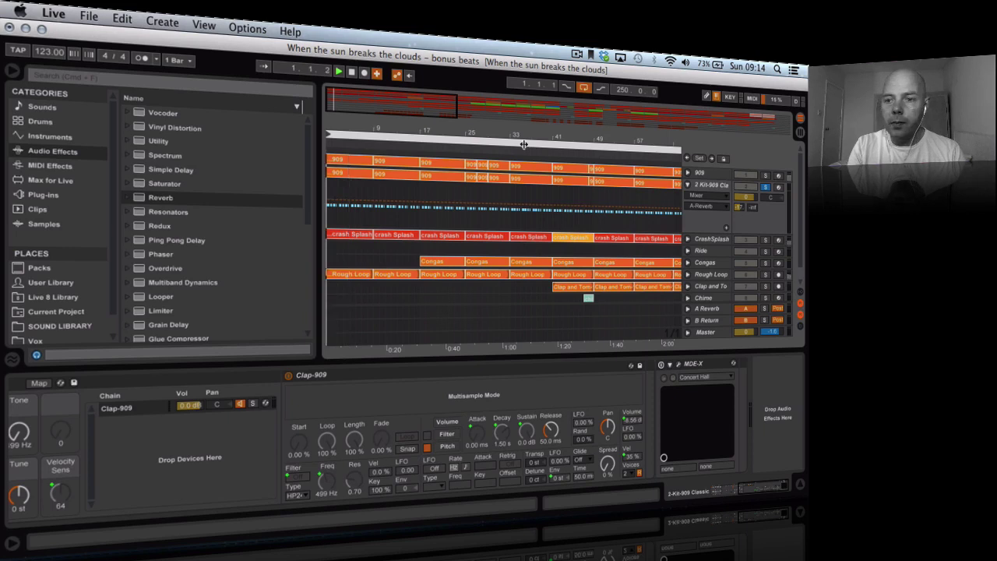
- Shorten the A return Reverb's decay time to 12.3 s while the clap plays
key("Tab")
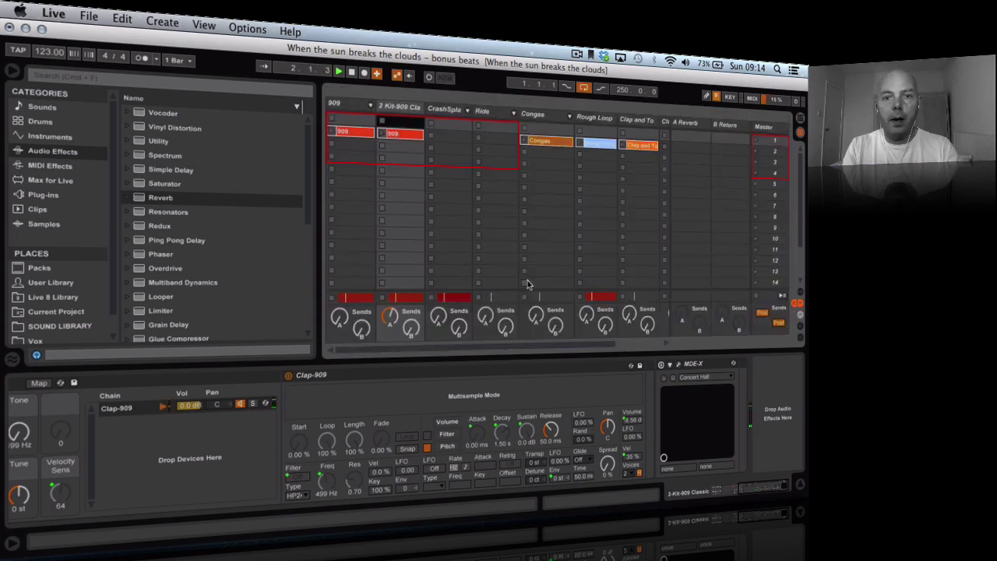
key("XF86AudioLowerVolume")
key("XF86AudioLowerVolume")
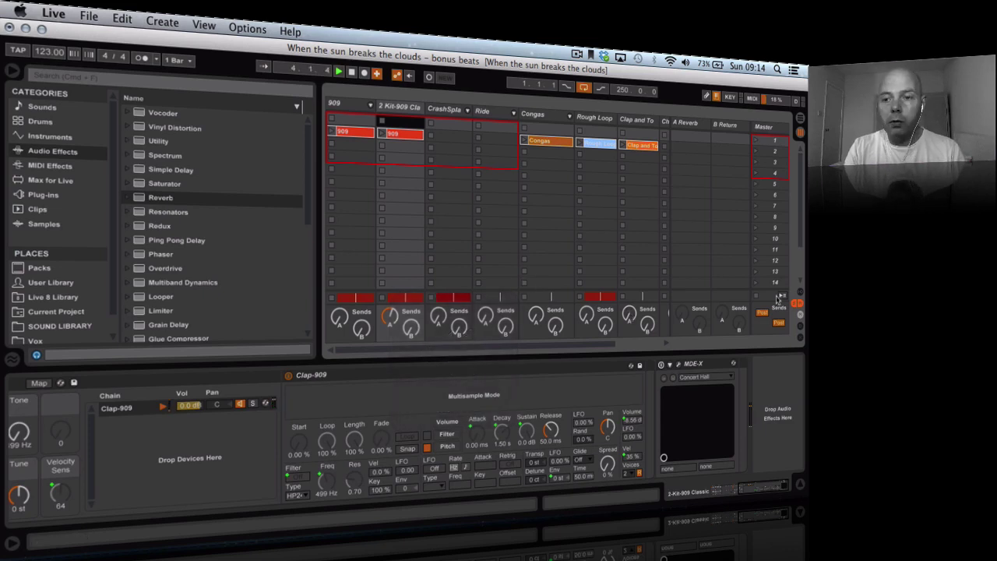
left_click(687, 123)
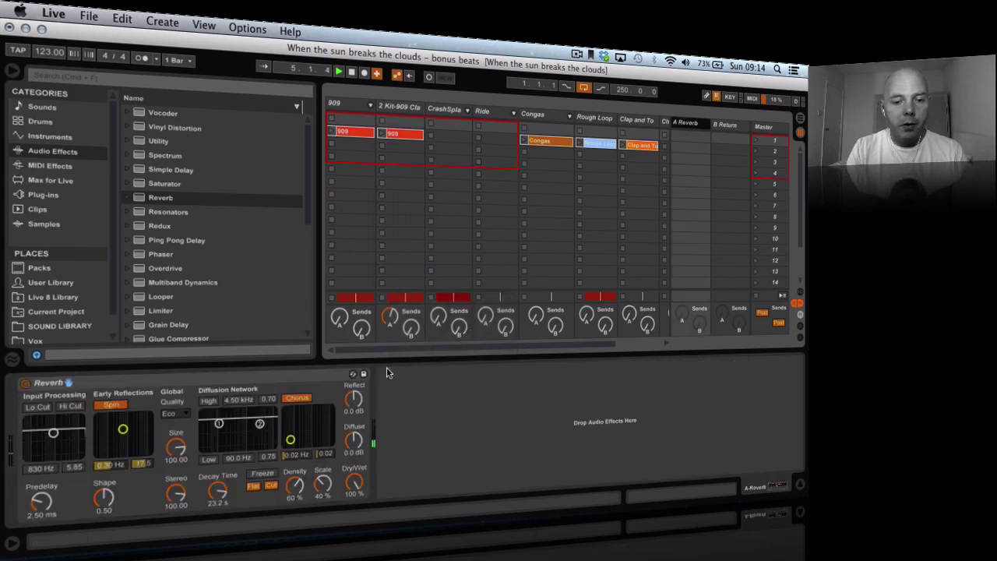
left_click_drag(214, 495, 215, 503)
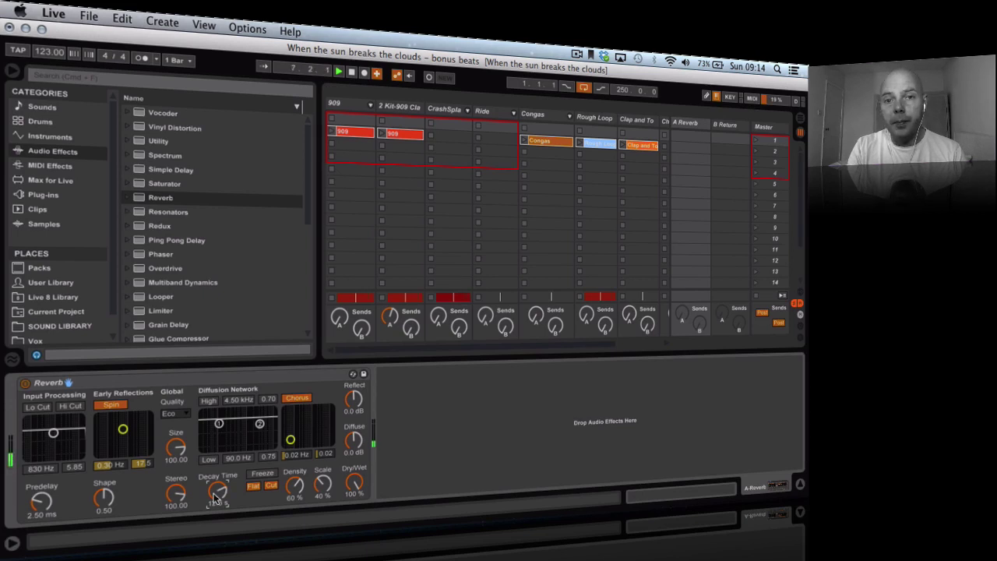
- Add a Phaser after the Reverb on the A return track and set its LFO amount to 100%
left_click(164, 255)
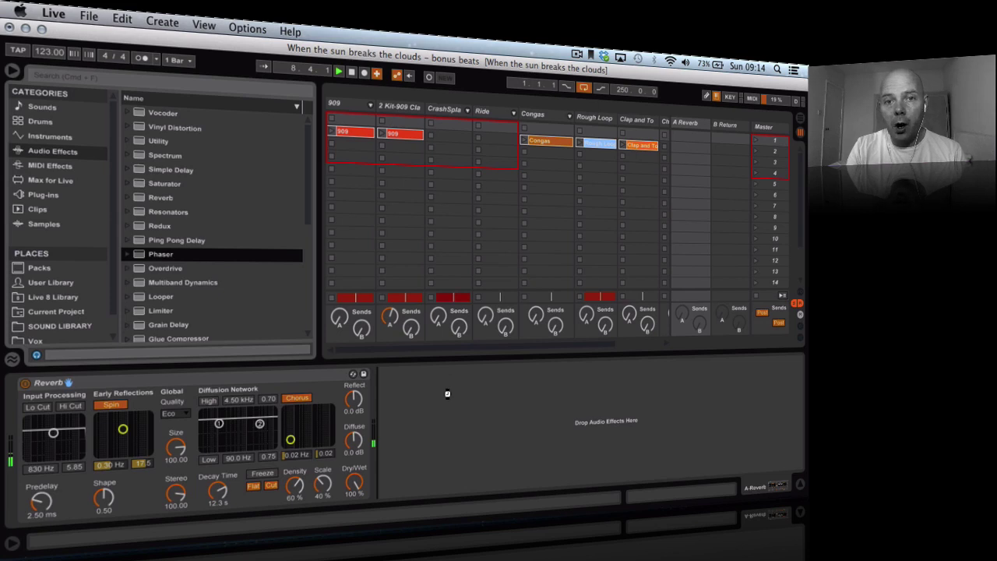
left_click_drag(447, 393, 448, 396)
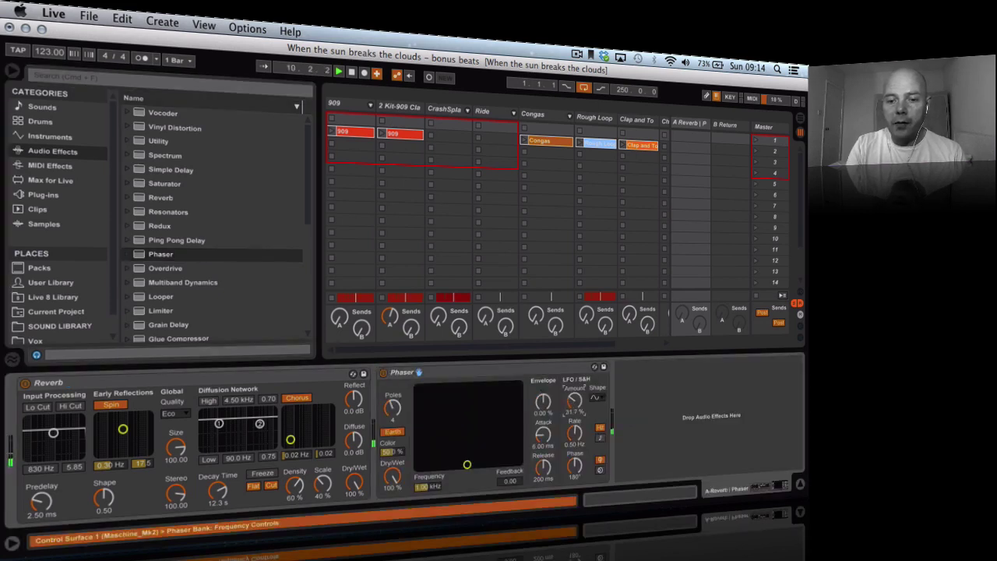
left_click_drag(575, 404, 575, 374)
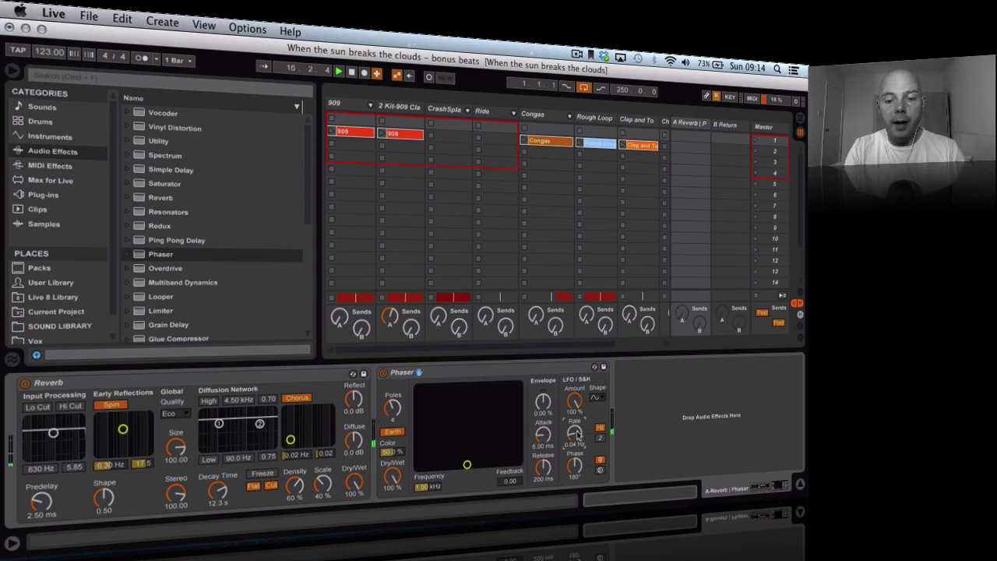
- Set the Phaser's feedback to 0.94, frequency to 3.24 kHz and poles to 7, with the LFO rate tempo-synced at 8
left_click_drag(511, 481, 510, 444)
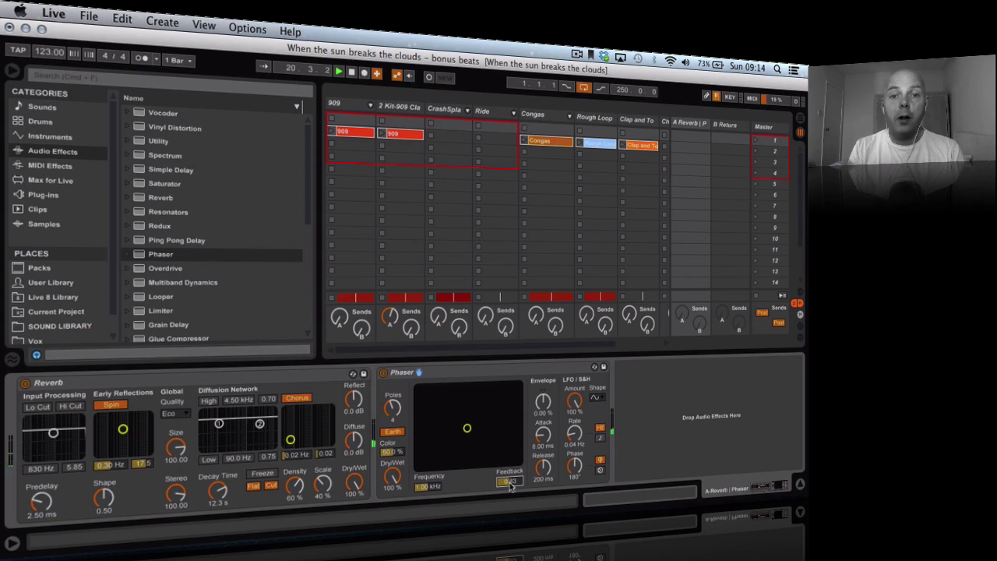
left_click_drag(511, 485, 510, 481)
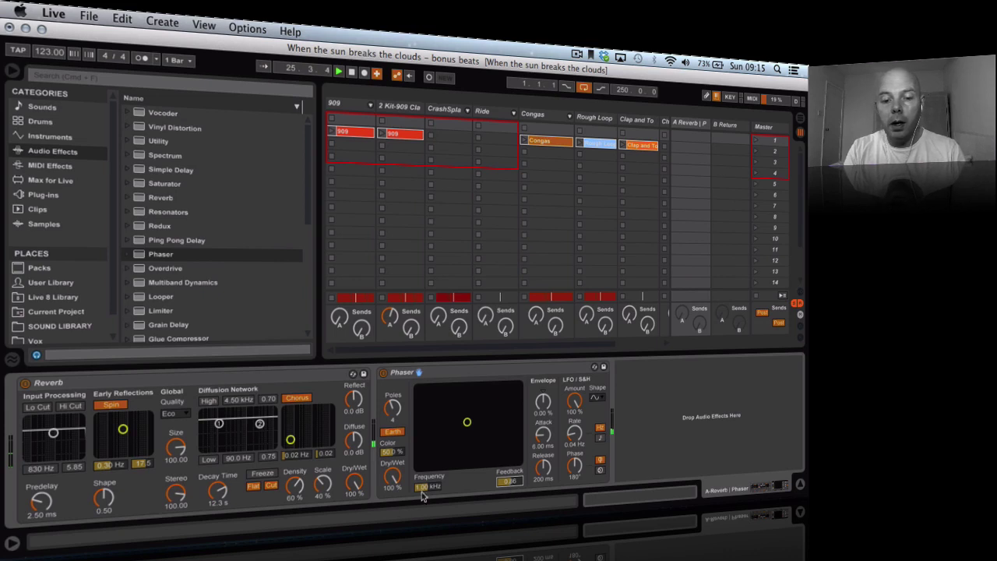
left_click_drag(427, 487, 427, 466)
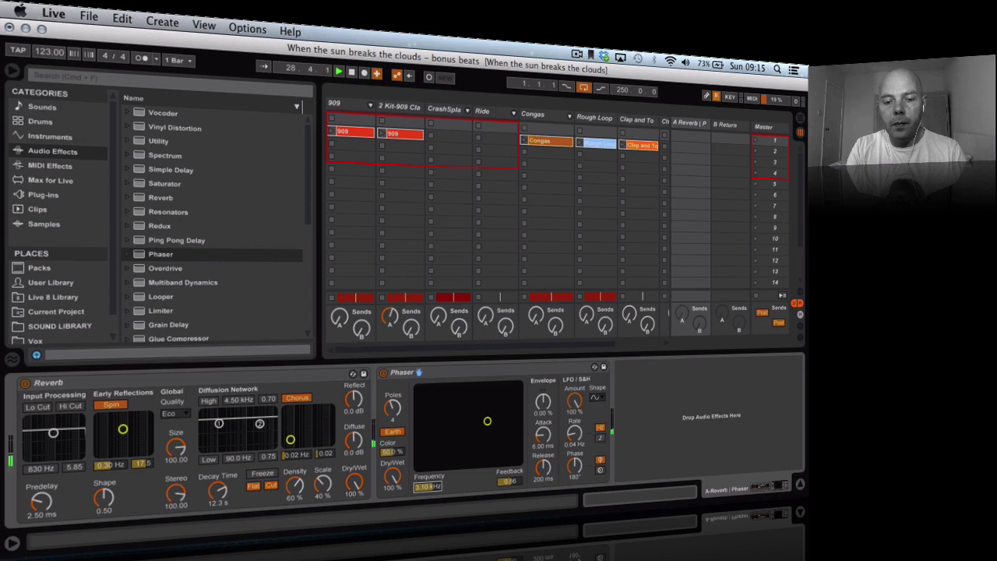
left_click_drag(427, 486, 427, 484)
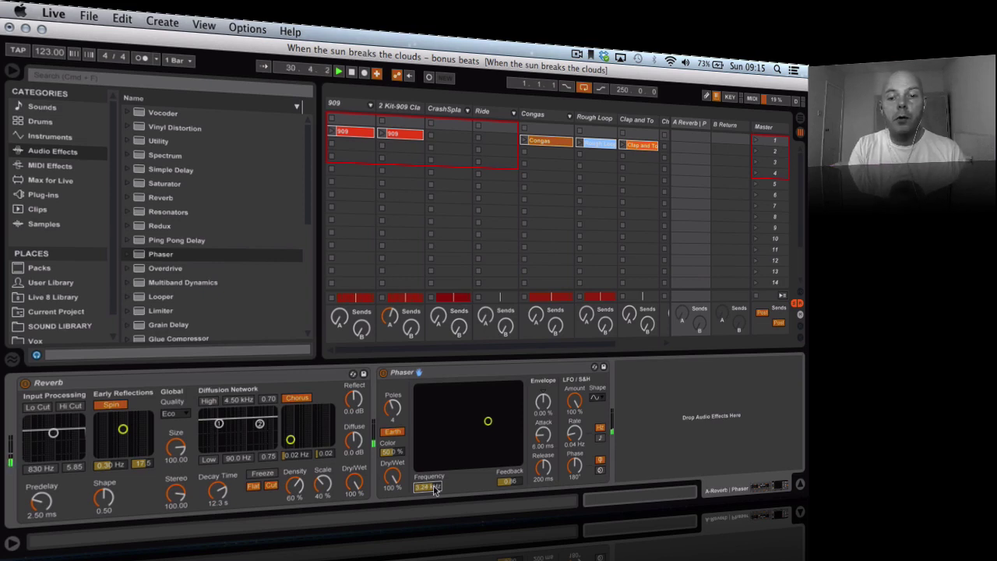
left_click_drag(518, 482, 519, 468)
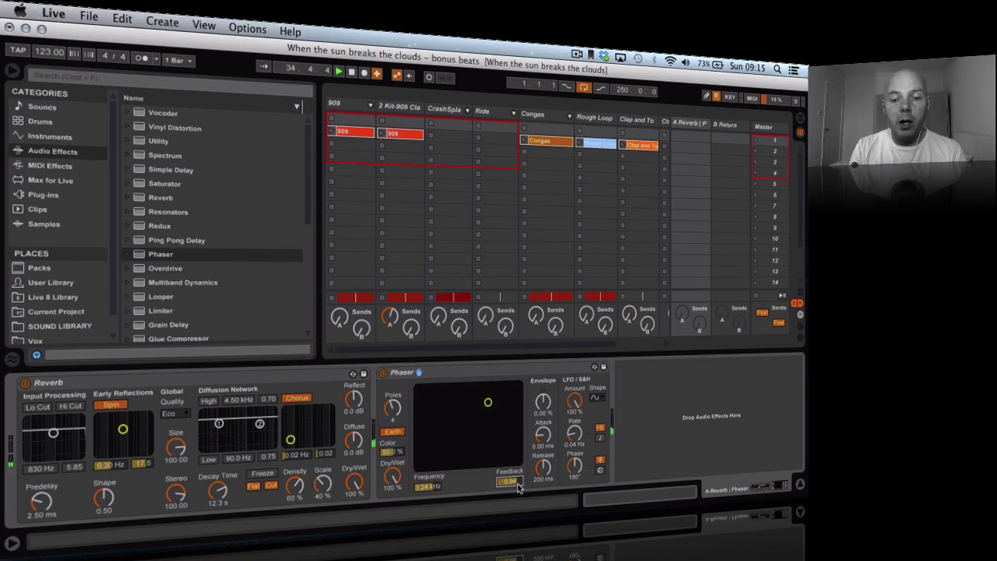
left_click(600, 438)
left_click_drag(575, 434, 574, 401)
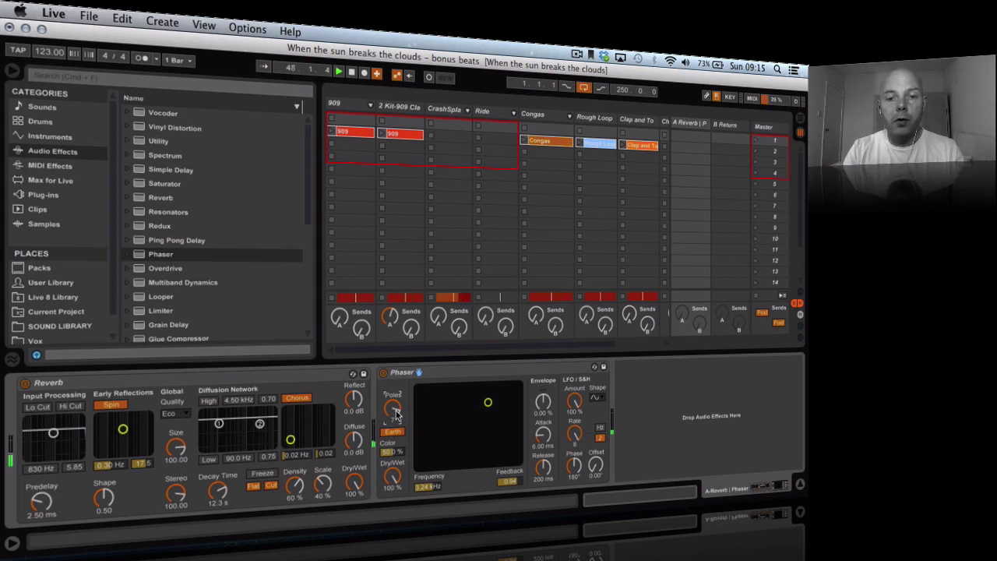
- Turn on the Reverb's High diffusion filter, and play the arrangement from the start with the clap track unsoloed
left_click(207, 402)
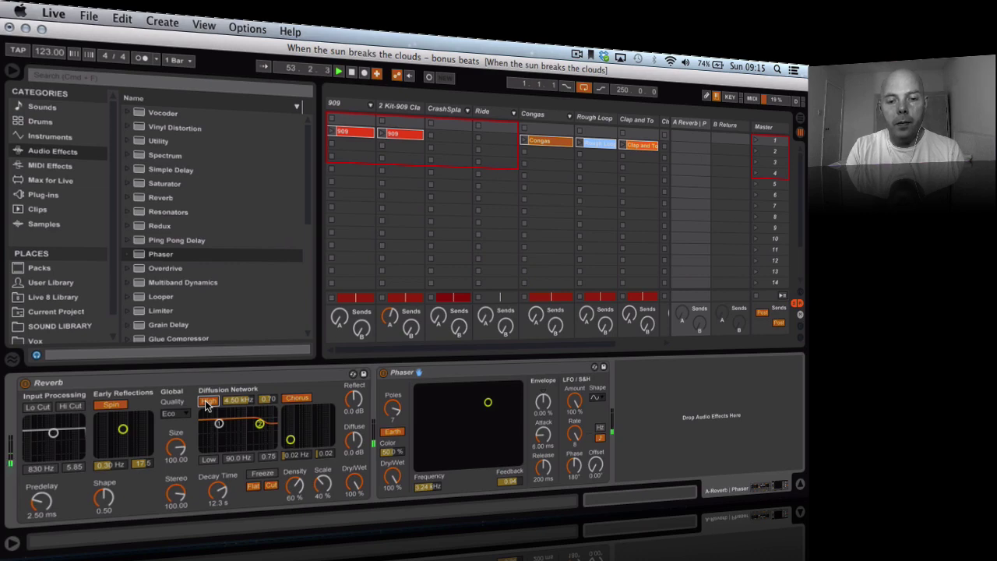
key("Tab")
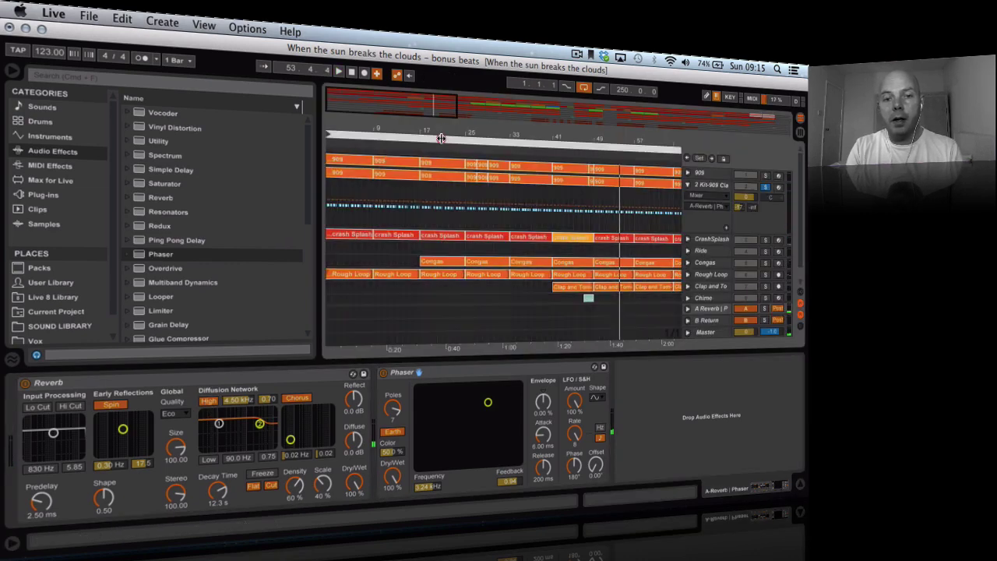
left_click(765, 188)
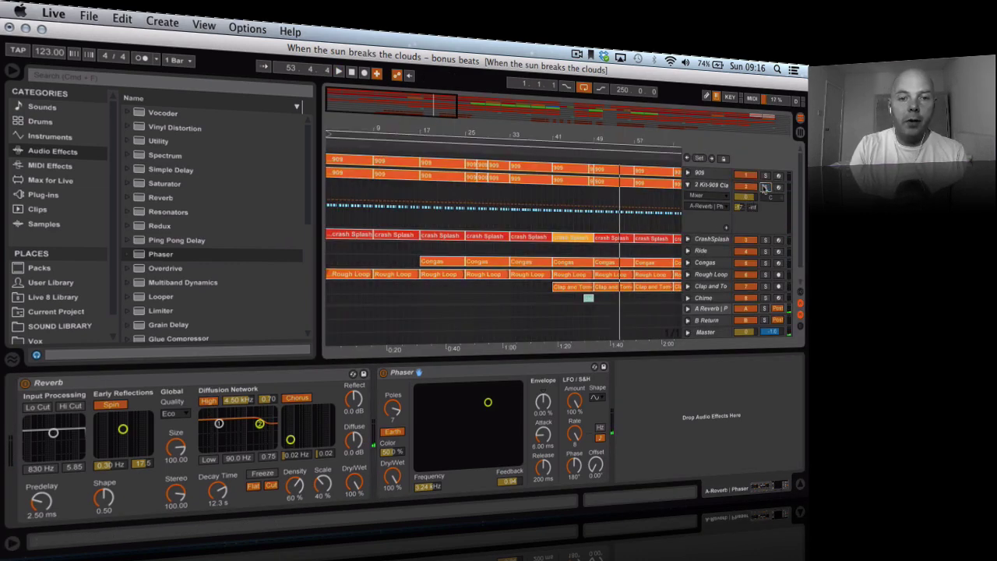
key("space")
key("Tab")
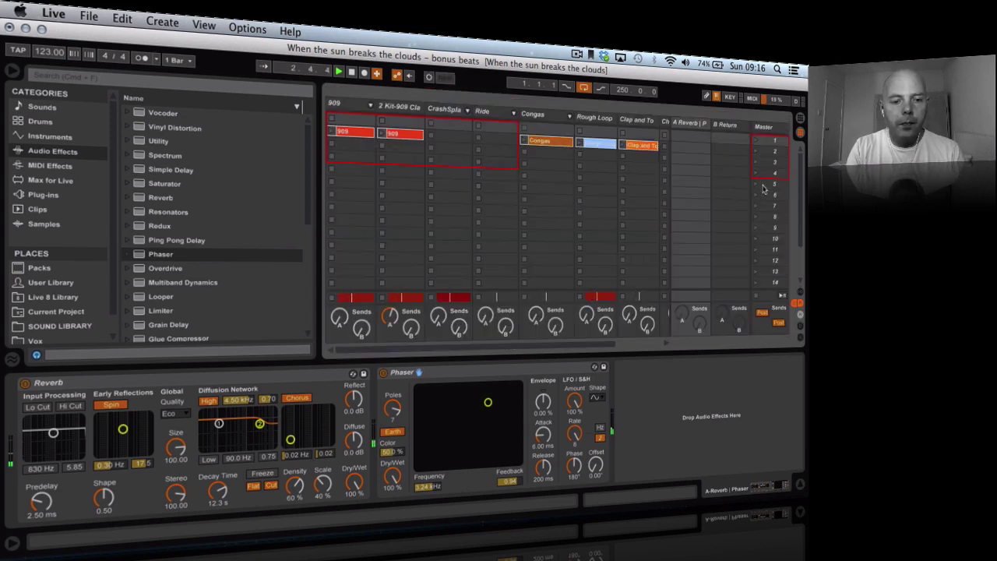
- Shorten the A return Reverb's decay time to 6.24 s and turn off its High diffusion filter
left_click(219, 493)
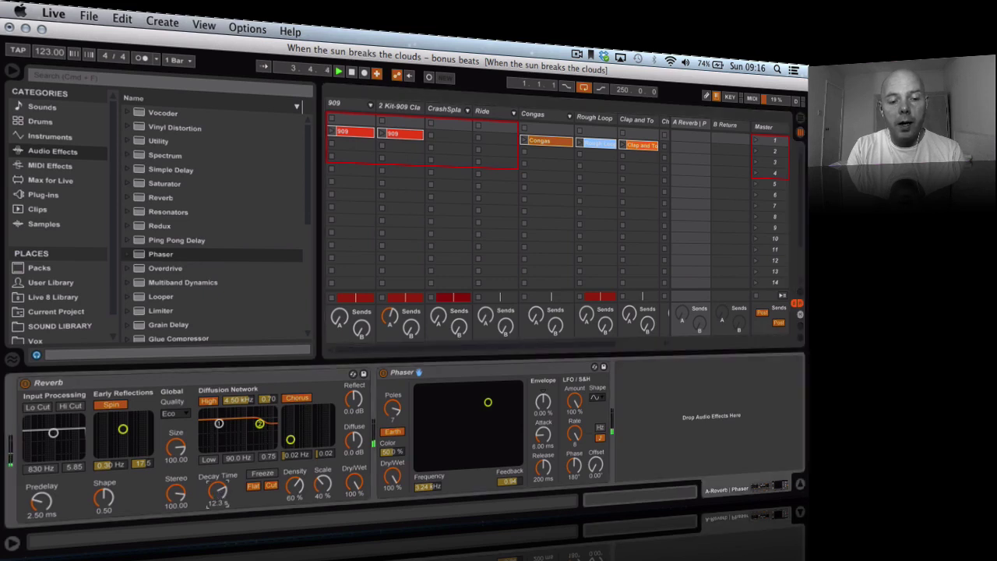
mouse_move(219, 493)
left_mouse_down()
mouse_move(219, 506)
mouse_move(217, 497)
left_mouse_up()
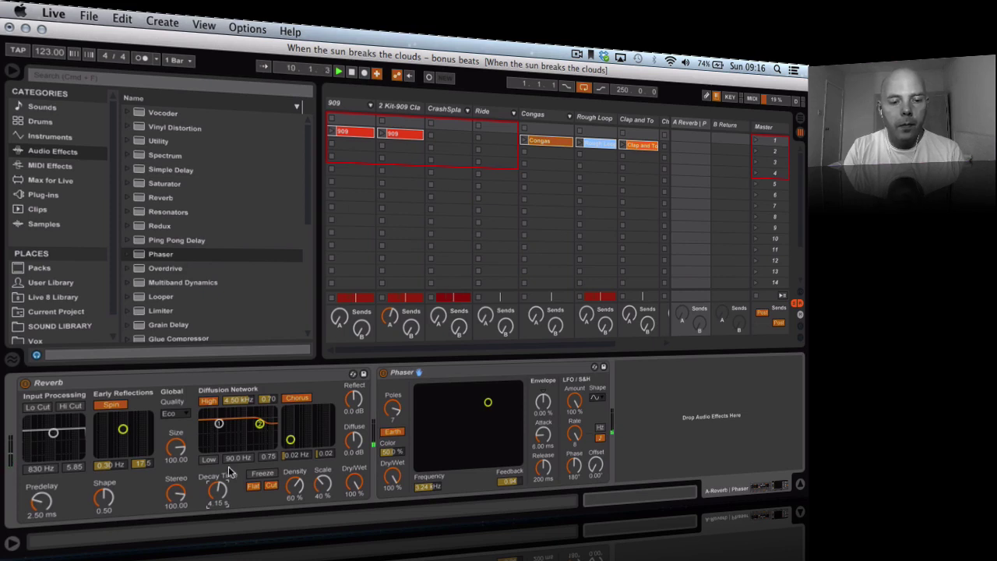
left_click_drag(217, 489, 217, 472)
left_click(209, 401)
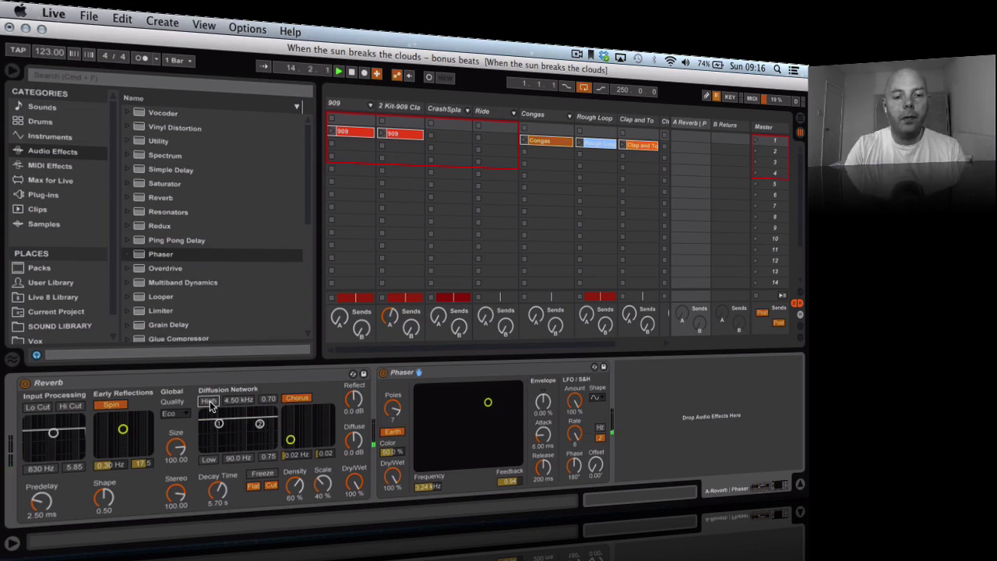
left_click_drag(218, 486, 218, 486)
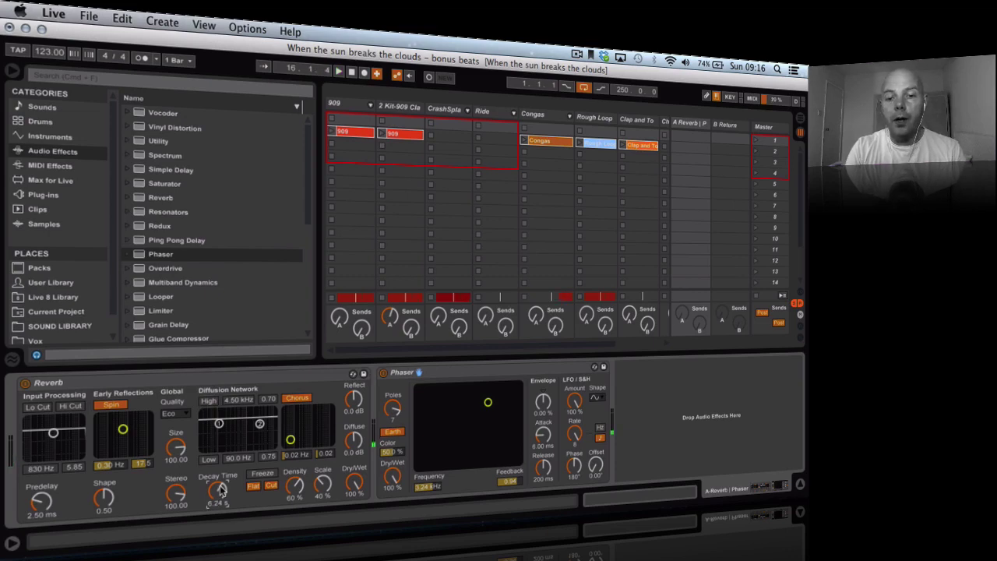
- Play the arrangement from the start and arm the Congas track for playing its percussion kit
key("Tab")
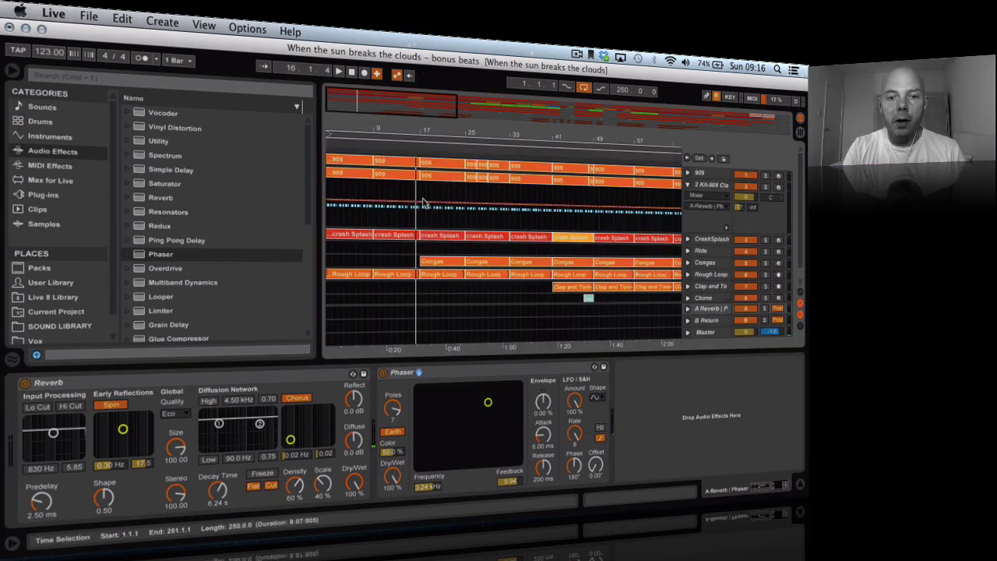
left_click_drag(412, 134, 425, 184)
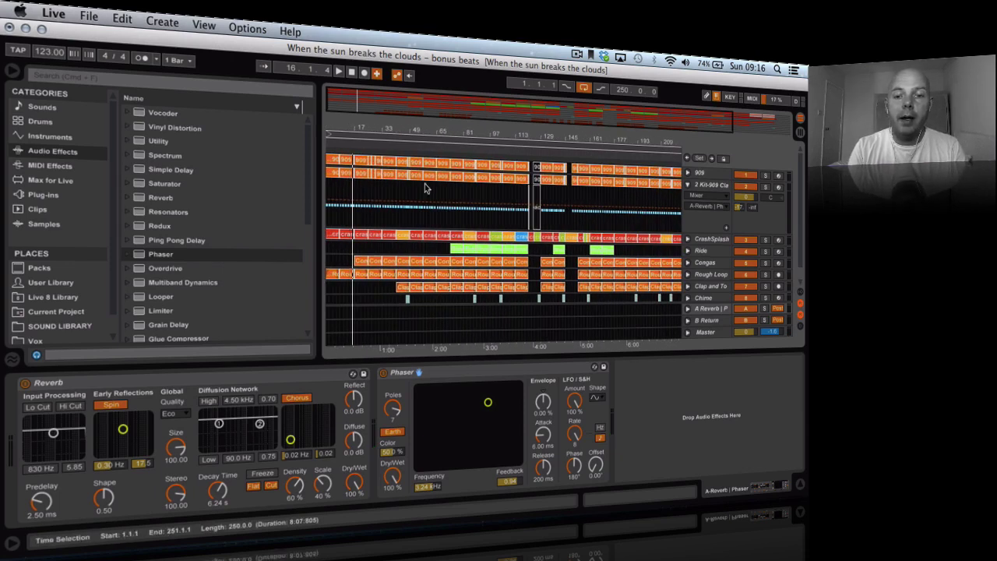
key("space")
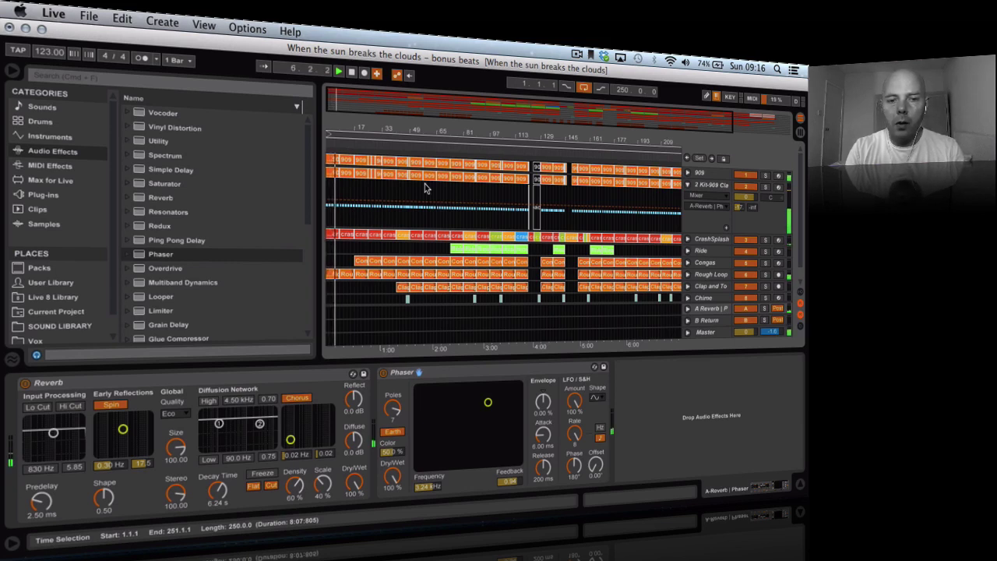
left_click_drag(338, 122, 341, 152)
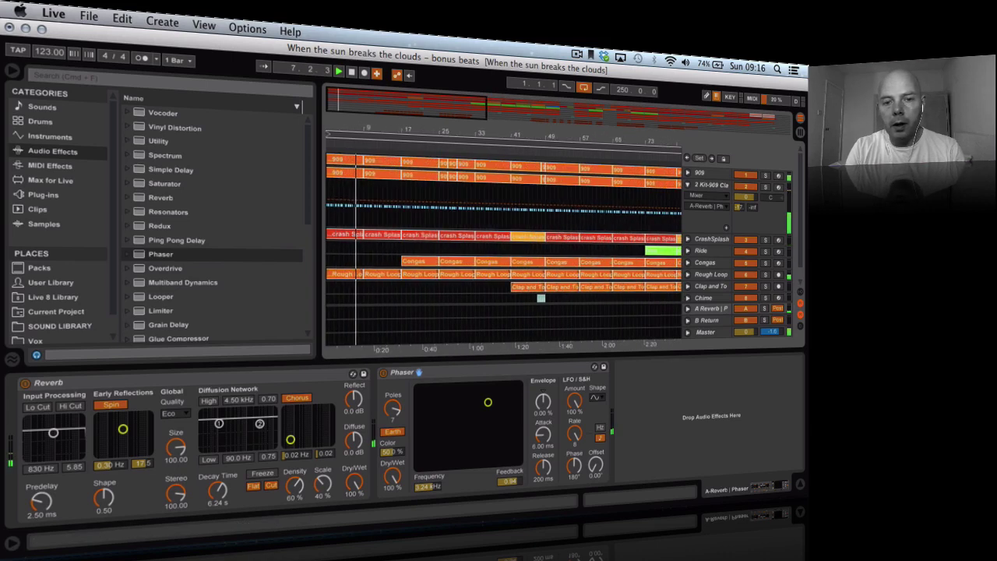
left_click(413, 263)
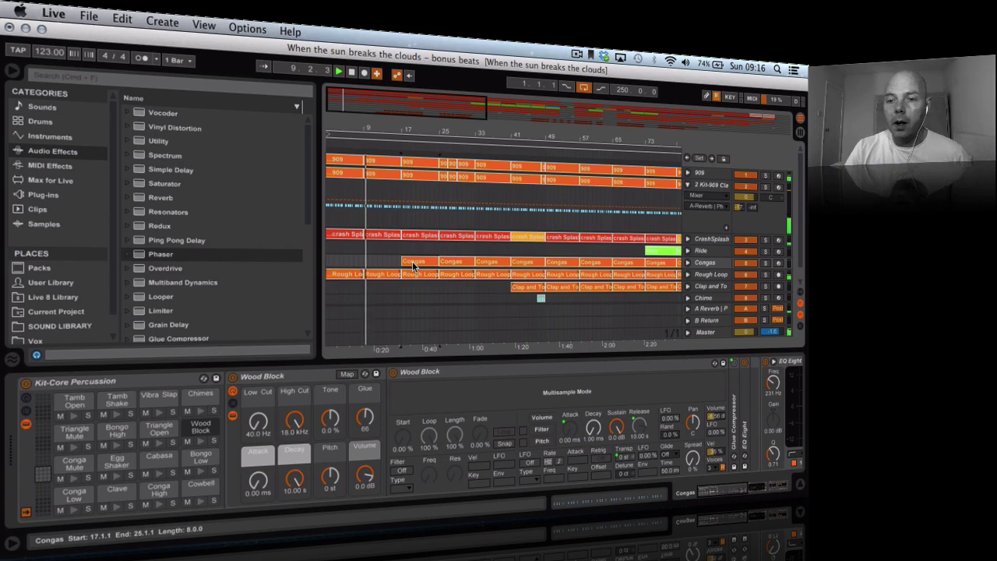
left_click(616, 257)
left_click(778, 264)
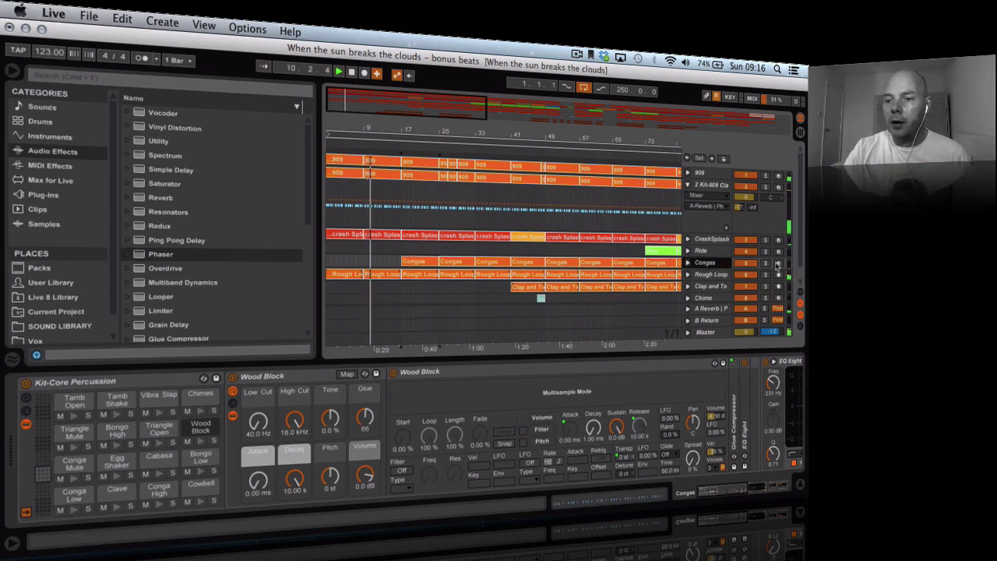
- Audition the Congas track's kit sounds, including Cowbell and Clave, over the playing beat with the computer keyboard octave lowered
key("a")
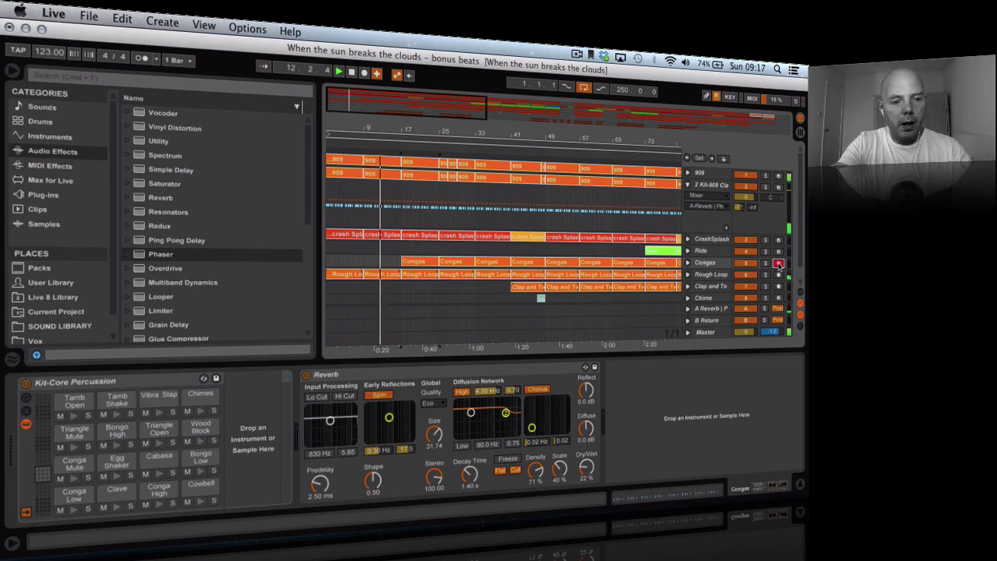
key("z")
key("z")
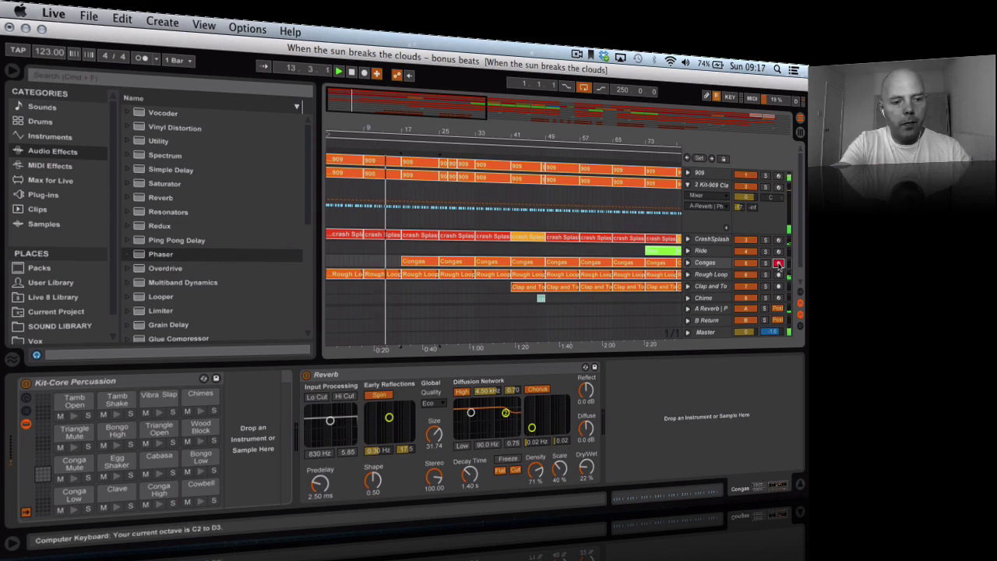
key("d")
key("e")
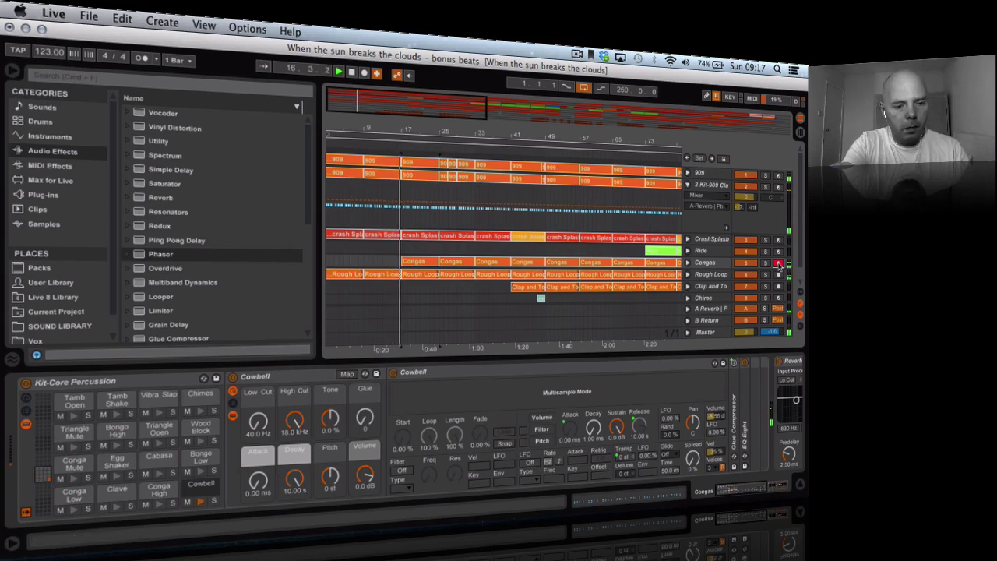
key("w")
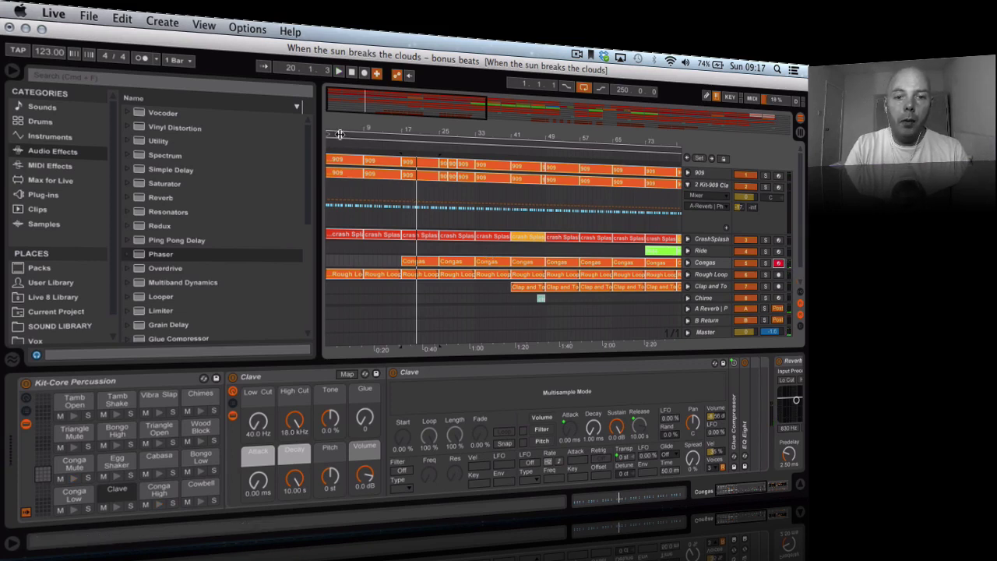
key("space")
- Loop the arrangement from bar 17 to bar 25 and play it with the Congas track soloed and unfolded
left_click(404, 137)
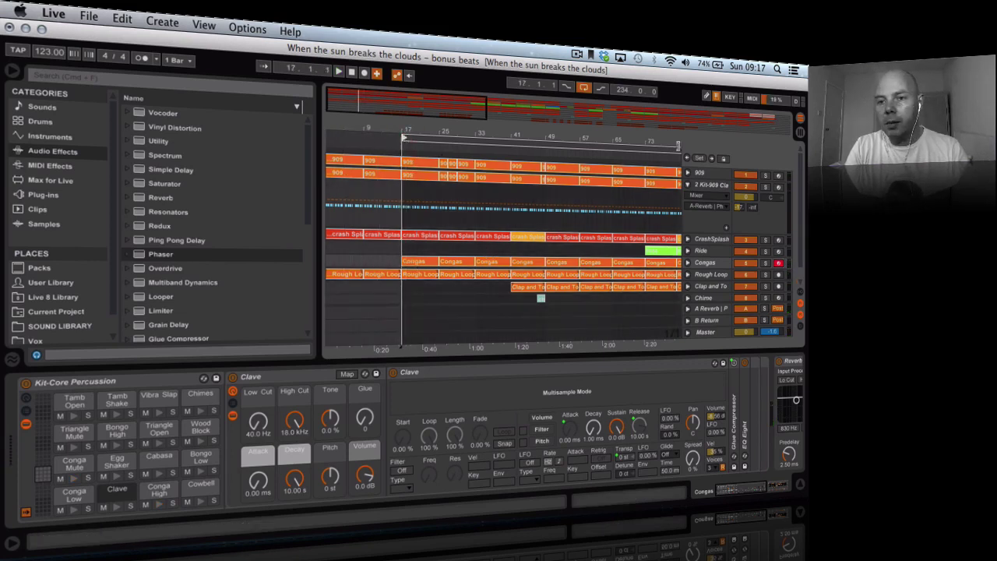
left_click_drag(680, 148, 437, 138)
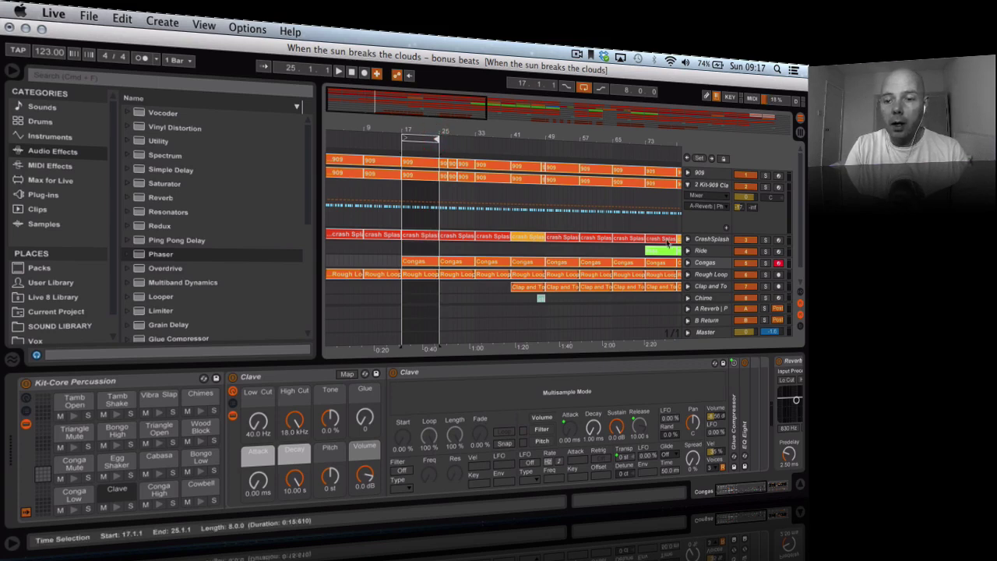
left_click(765, 262)
key("space")
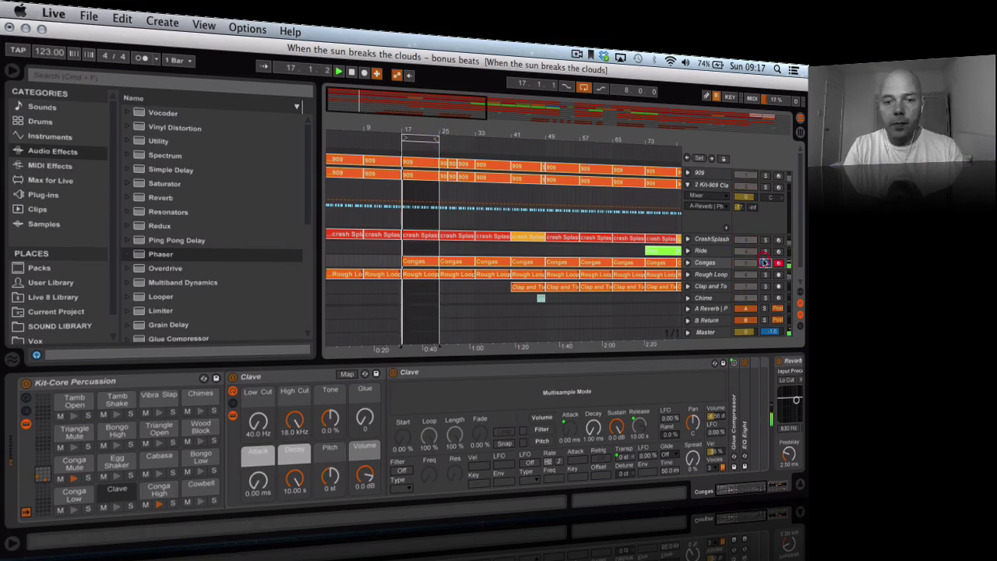
left_click(687, 263)
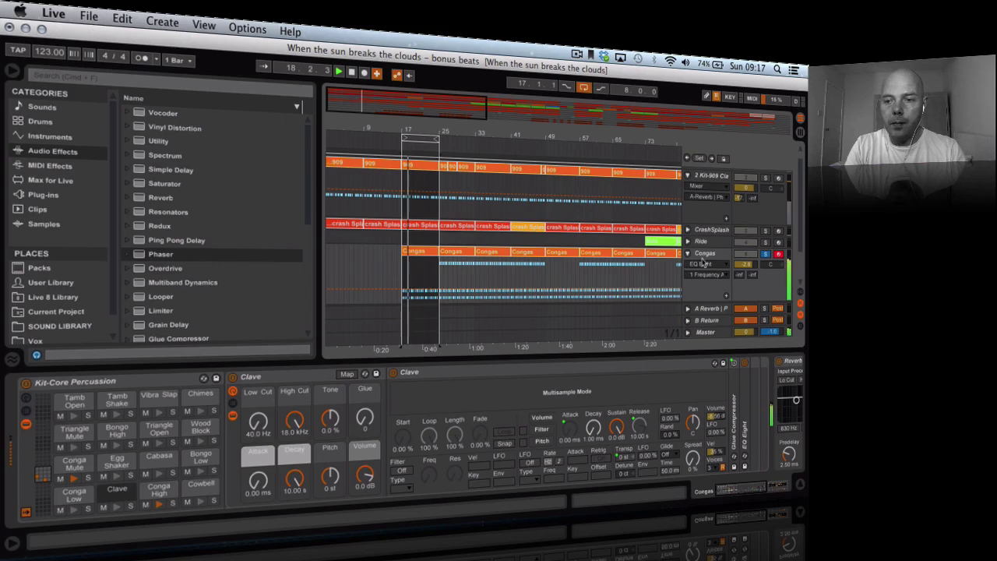
left_click(704, 256)
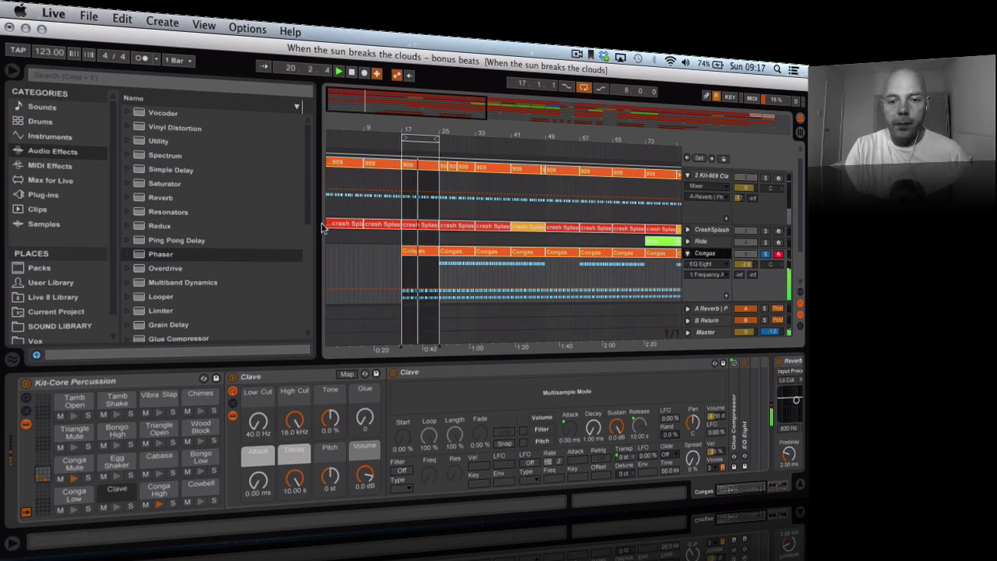
- Add a Ping Pong Delay at 100% Dry/Wet to the B return track and raise the Congas track's send B
key("Tab")
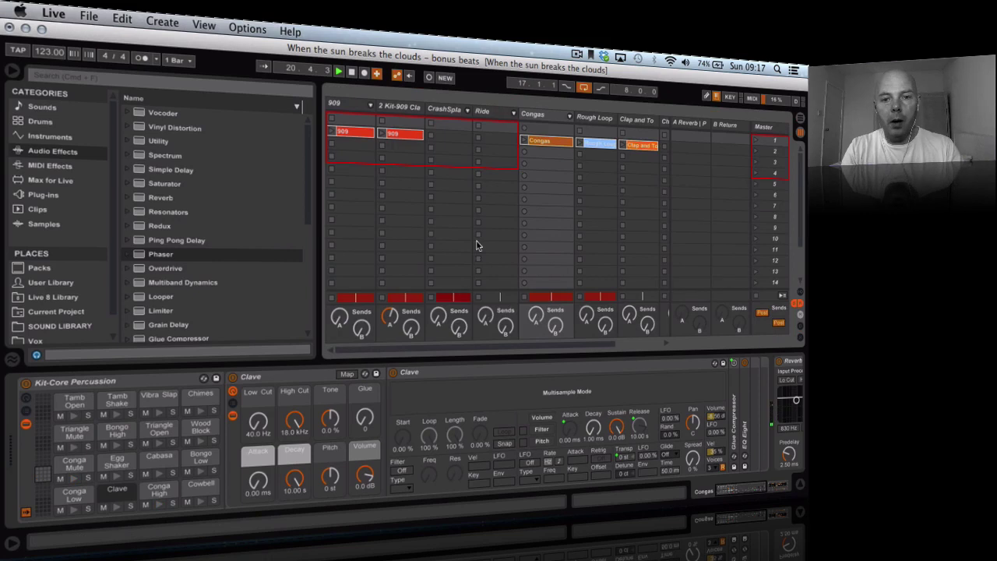
left_click(727, 124)
left_click_drag(169, 238, 181, 415)
left_click_drag(83, 500, 84, 456)
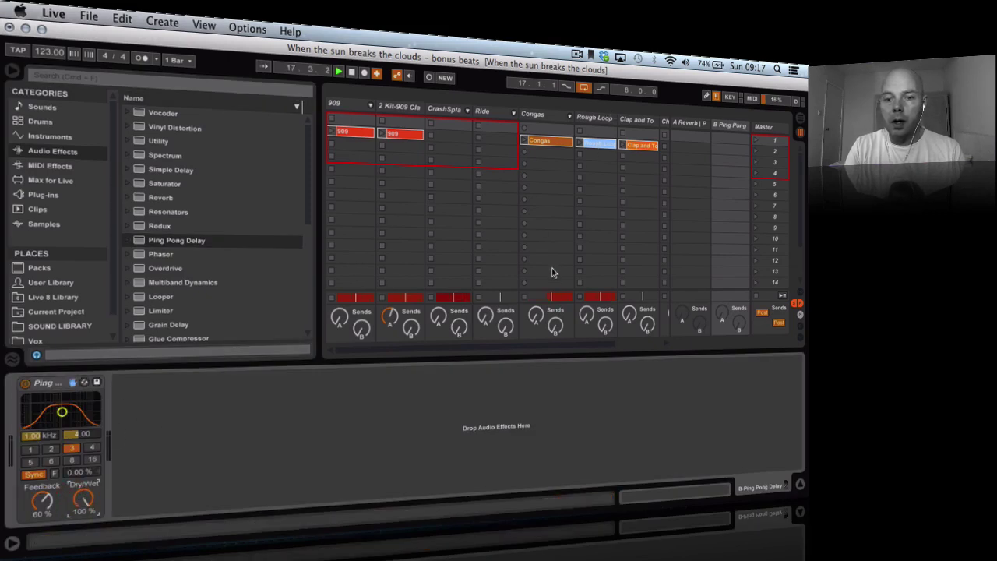
left_click_drag(555, 325, 555, 281)
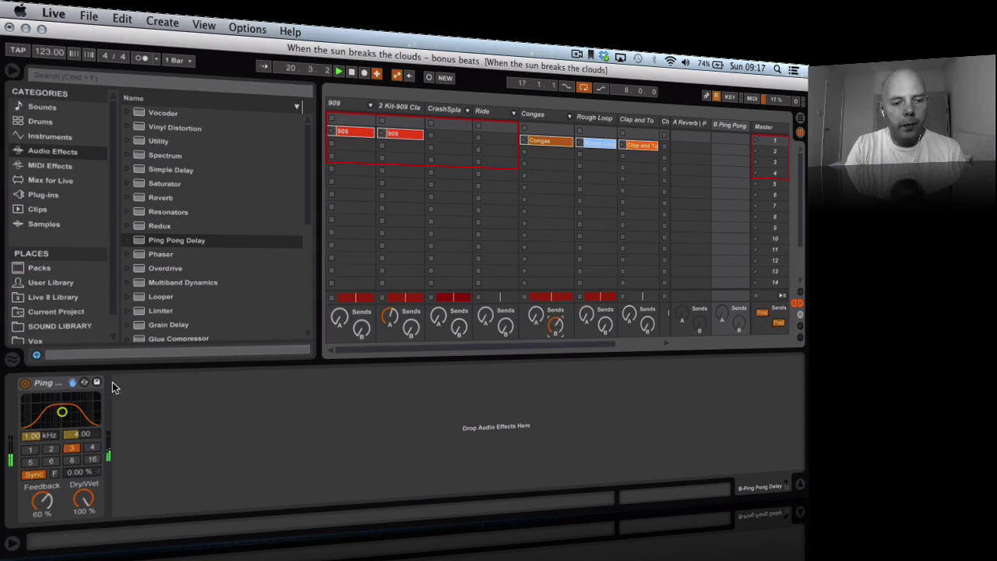
- Set the Ping Pong Delay's beat division to 2, filter to 1.98 kHz with width 4.62, and feedback to 69%
left_click(52, 450)
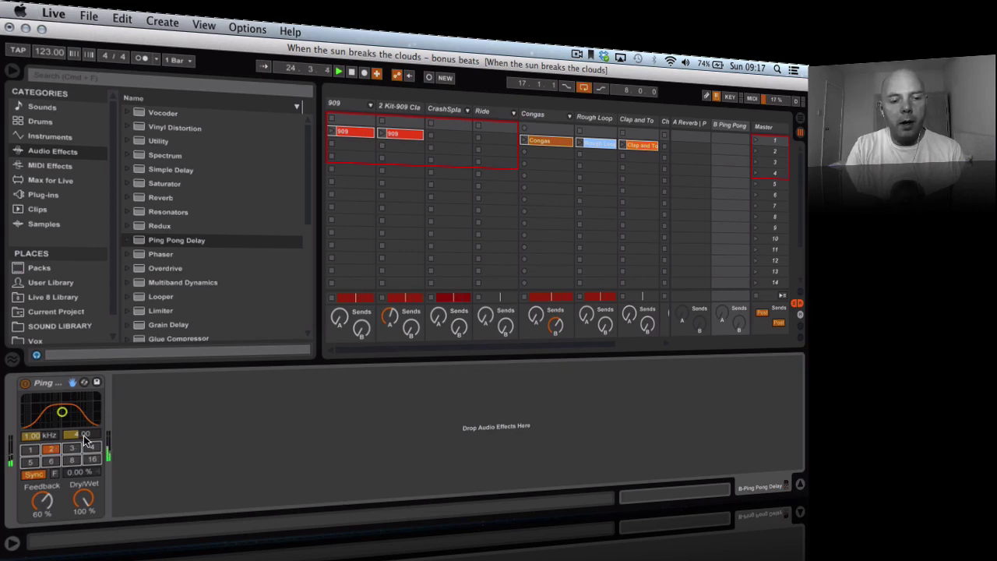
left_click_drag(61, 412, 70, 410)
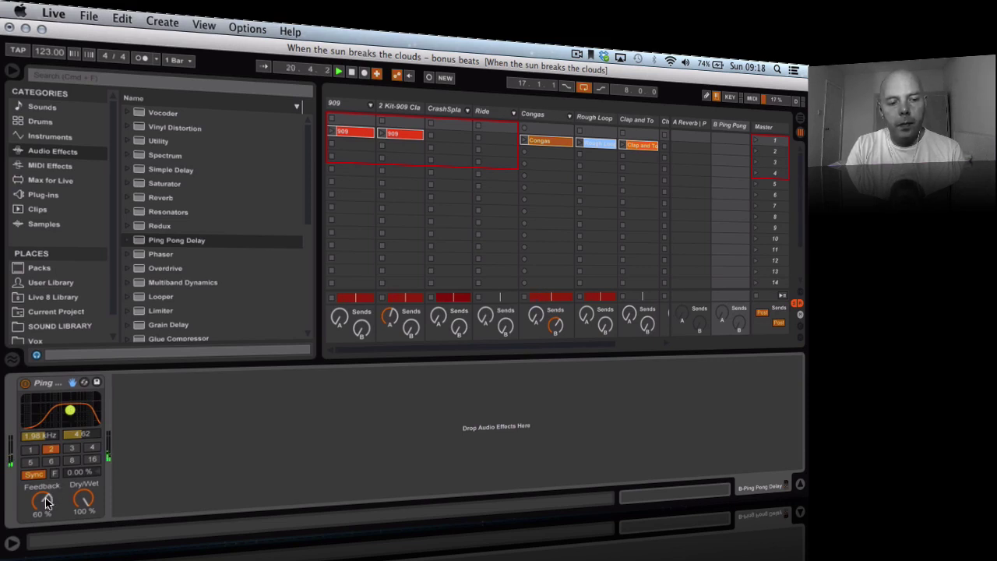
mouse_move(45, 503)
left_mouse_down()
mouse_move(45, 491)
mouse_move(45, 503)
left_mouse_up()
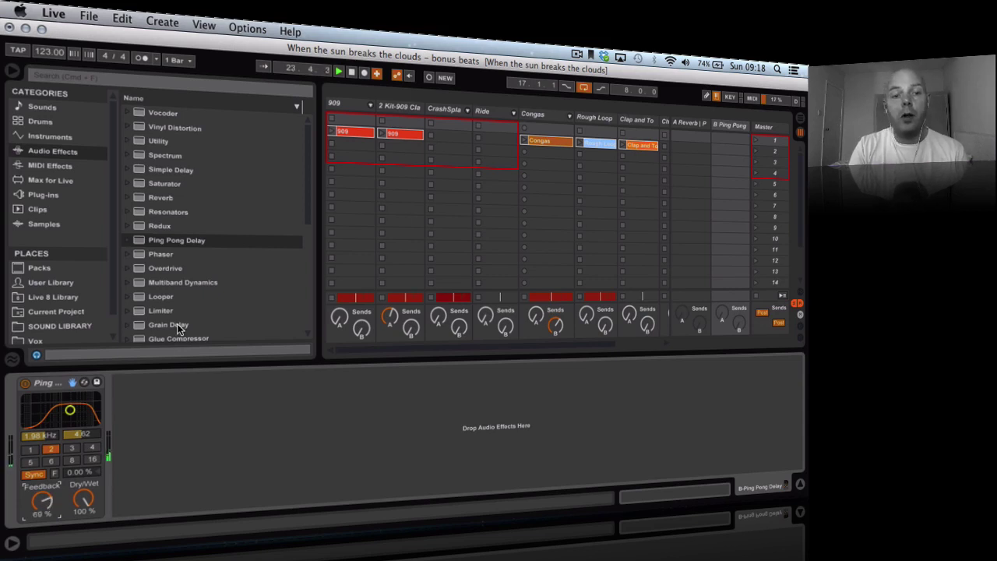
- Add a Flanger after the Ping Pong Delay on the B return track, with Delay Time 6.34 ms and Dry/Wet 58.7%
scroll(199, 230, "down", 5)
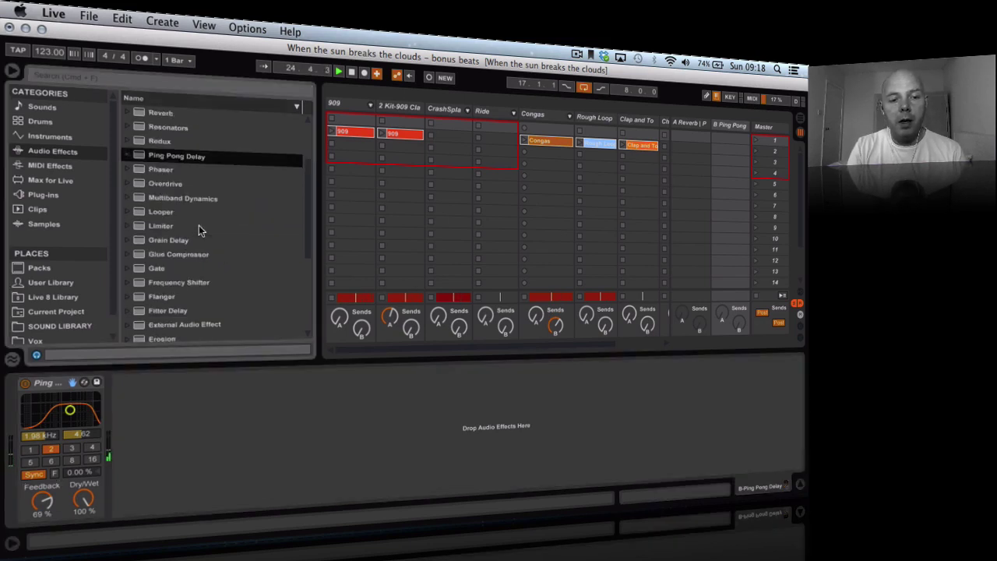
left_click_drag(182, 296, 169, 416)
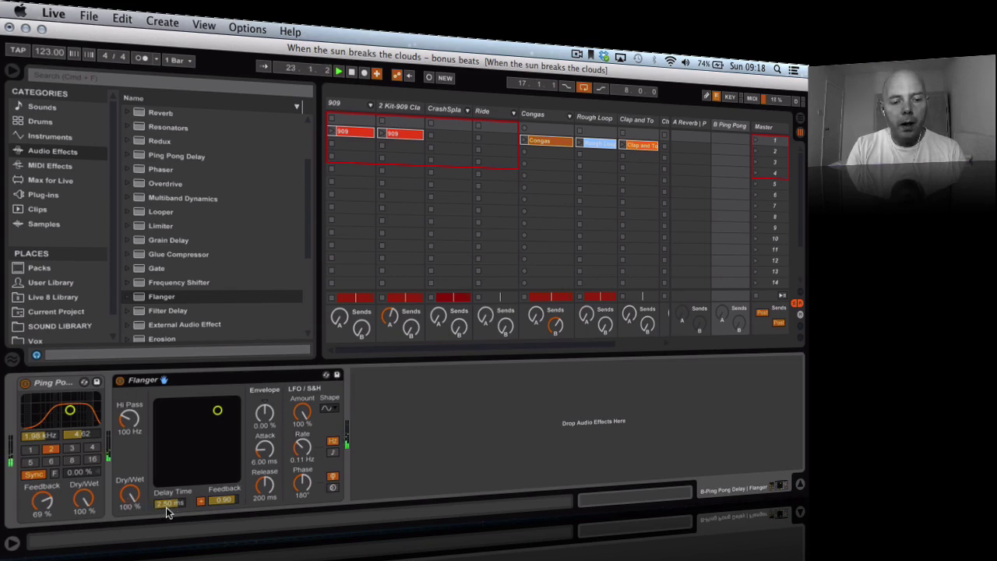
left_click_drag(169, 503, 171, 508)
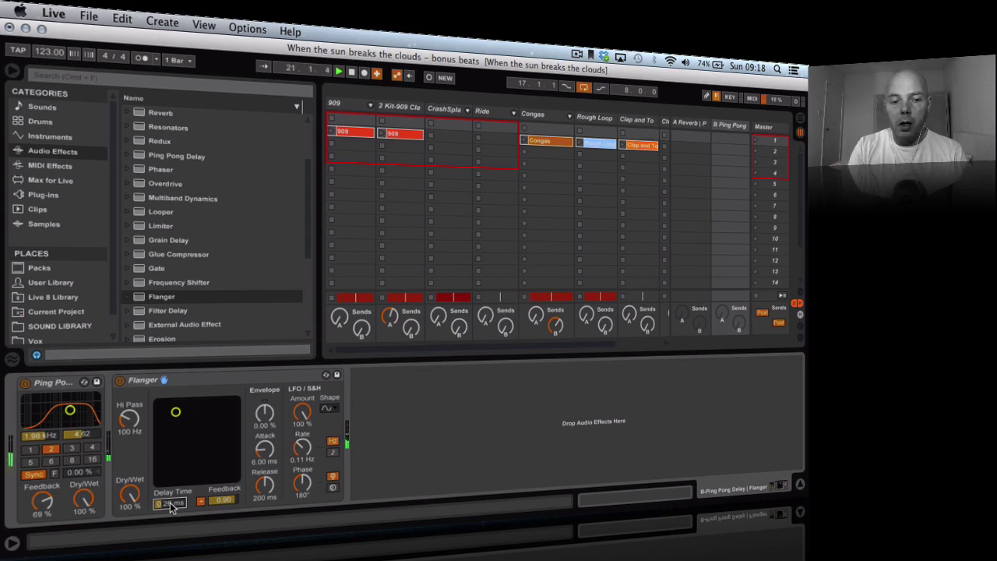
left_click_drag(169, 504, 169, 468)
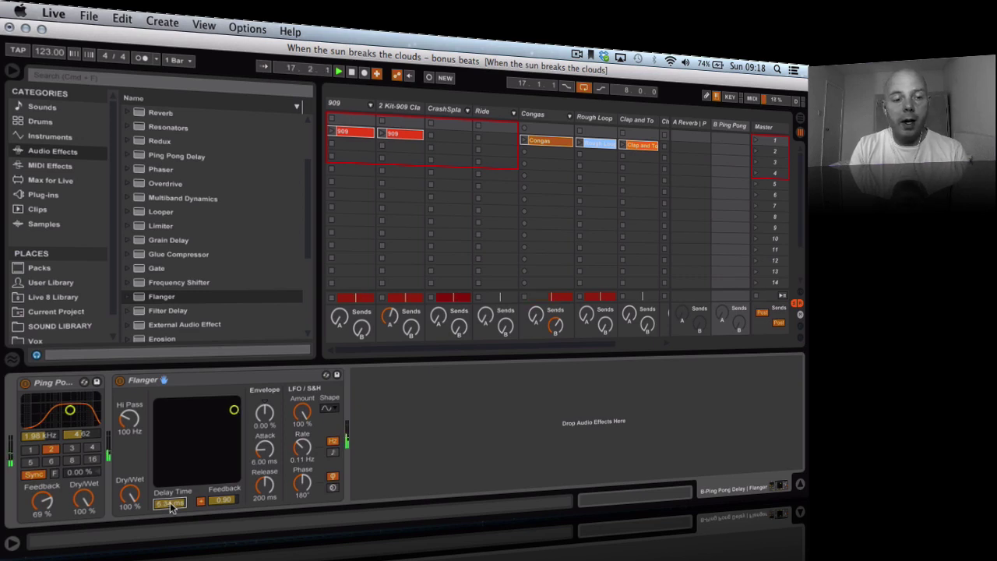
left_click_drag(130, 496, 129, 512)
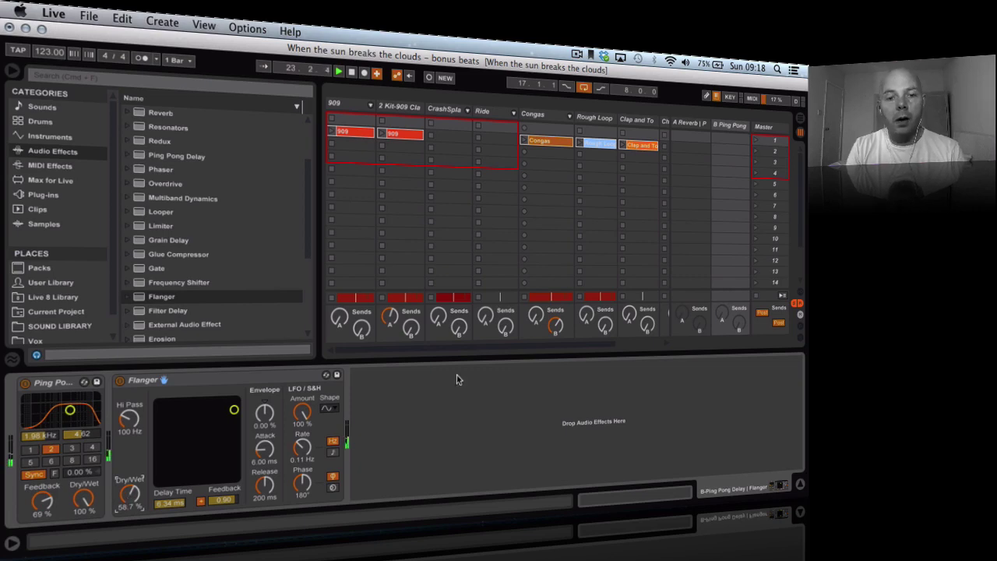
- Extend the end of the arrangement loop to bar 55 and raise the system volume
key("Tab")
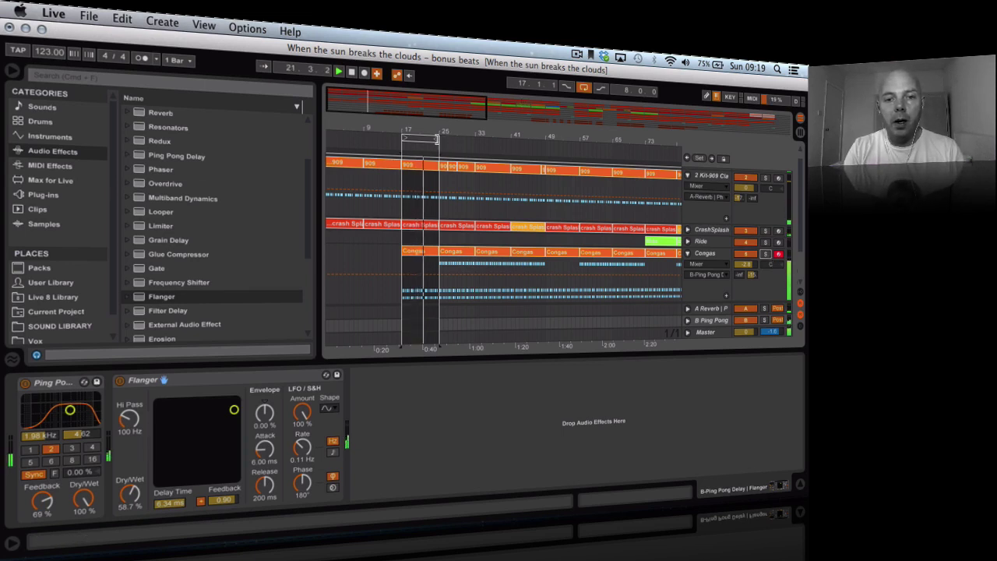
left_click_drag(440, 141, 570, 145)
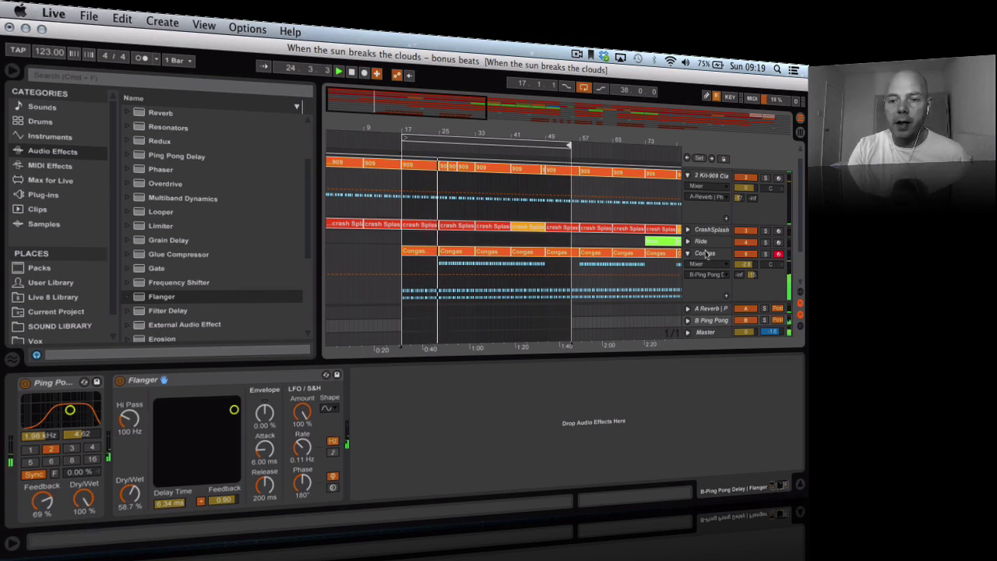
key("XF86AudioRaiseVolume")
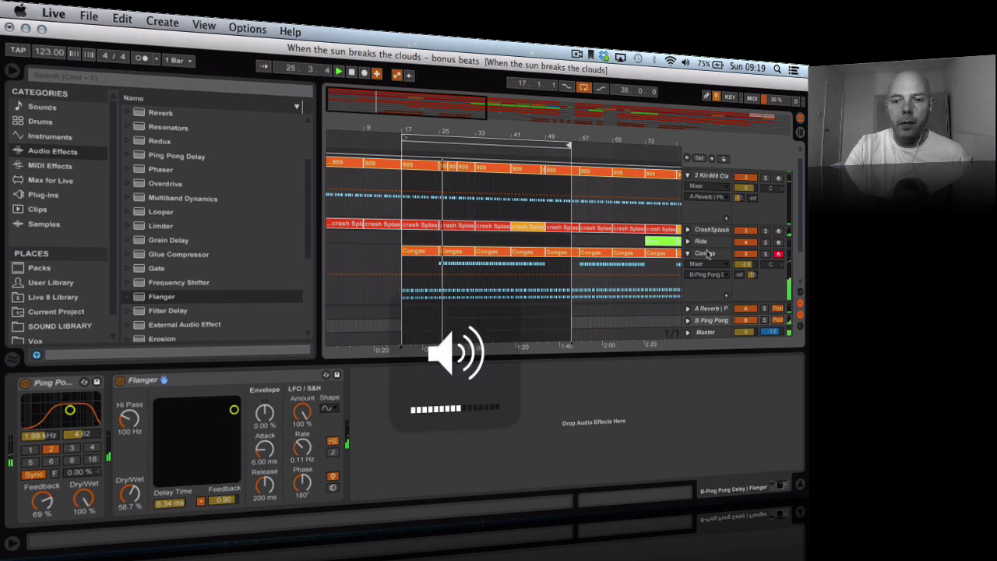
- Unfold the Vox group and deactivate the Vox Stab 2 clip spanning bars 25 to 33
scroll(708, 255, "down", 3)
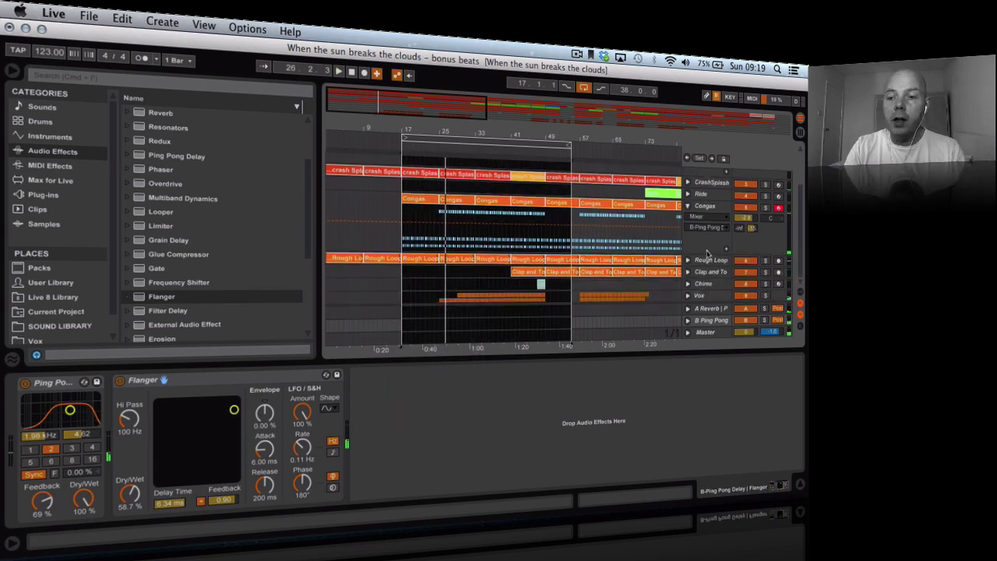
left_click(688, 297)
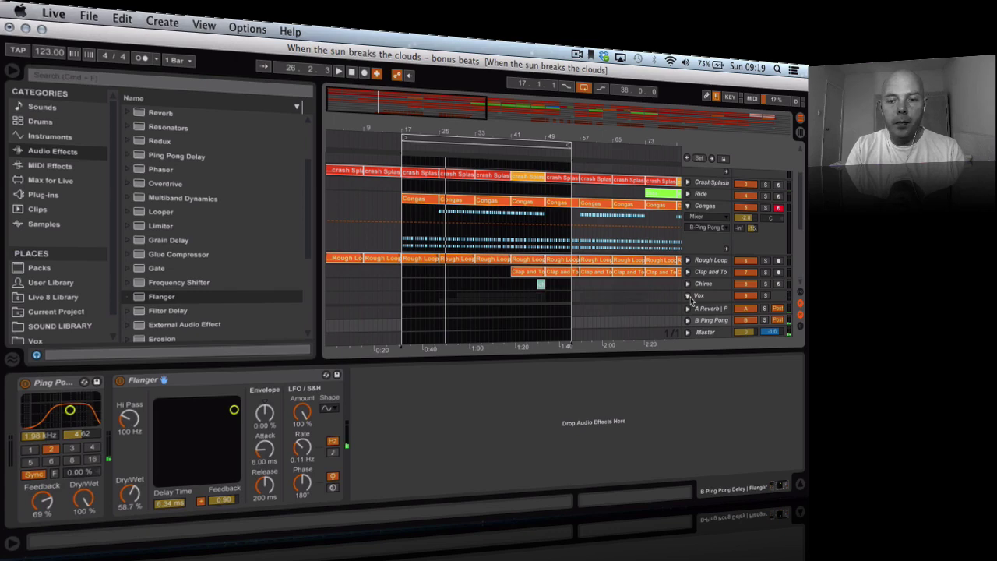
scroll(670, 293, "down", 8)
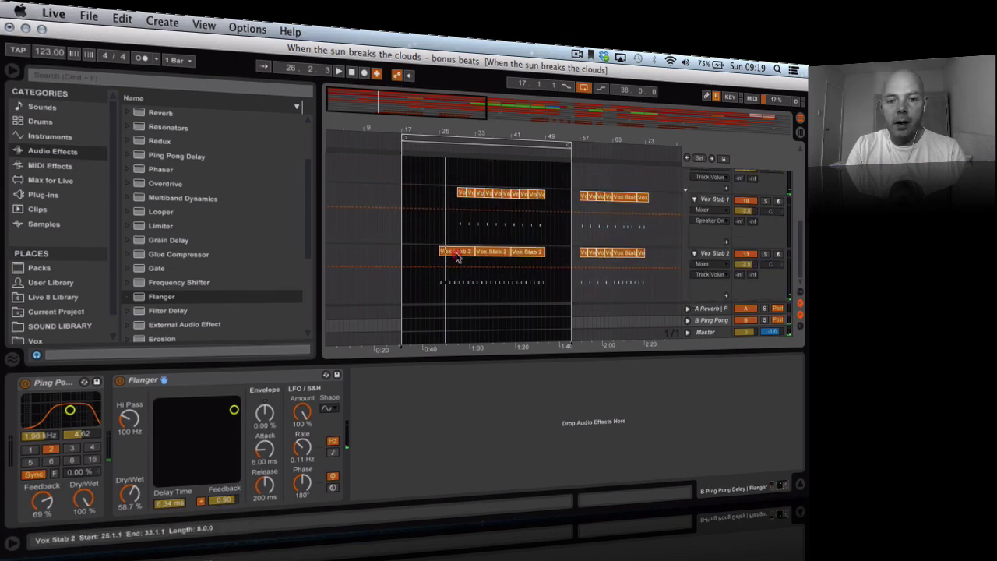
left_click(457, 256)
key("0")
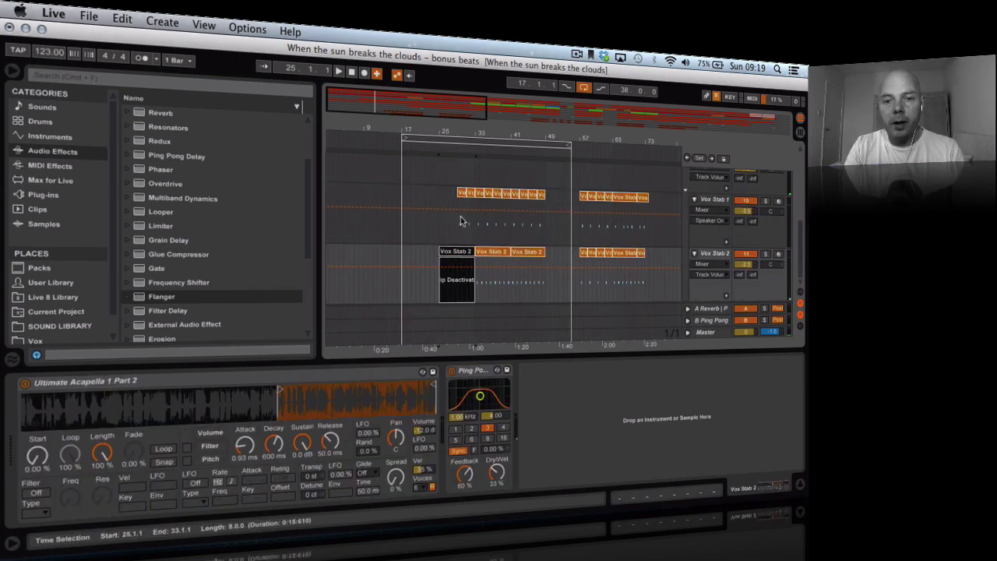
- Deactivate the first two Vox Stab 1 clips, between bars 29 and 33
left_click_drag(461, 217, 474, 217)
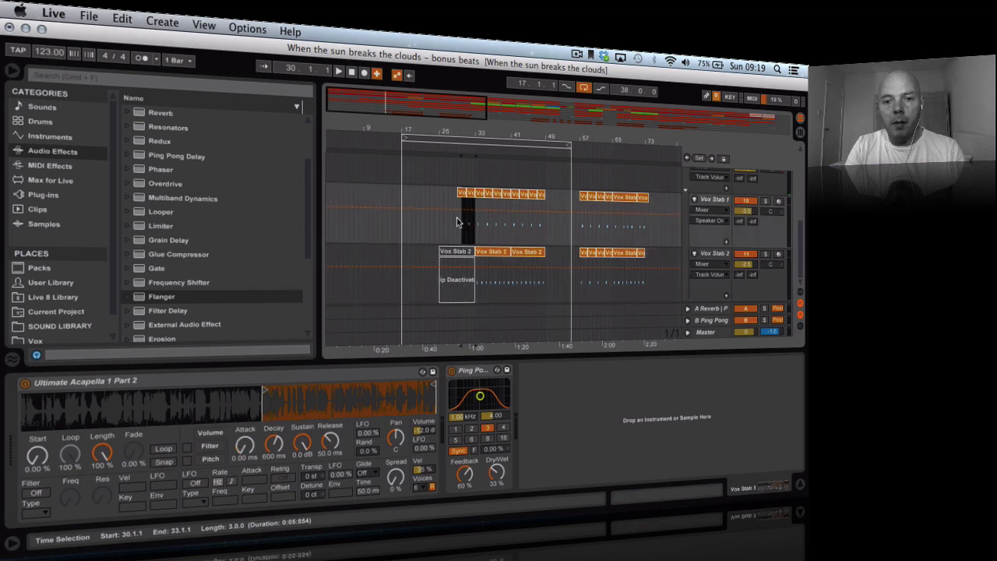
left_click(473, 224)
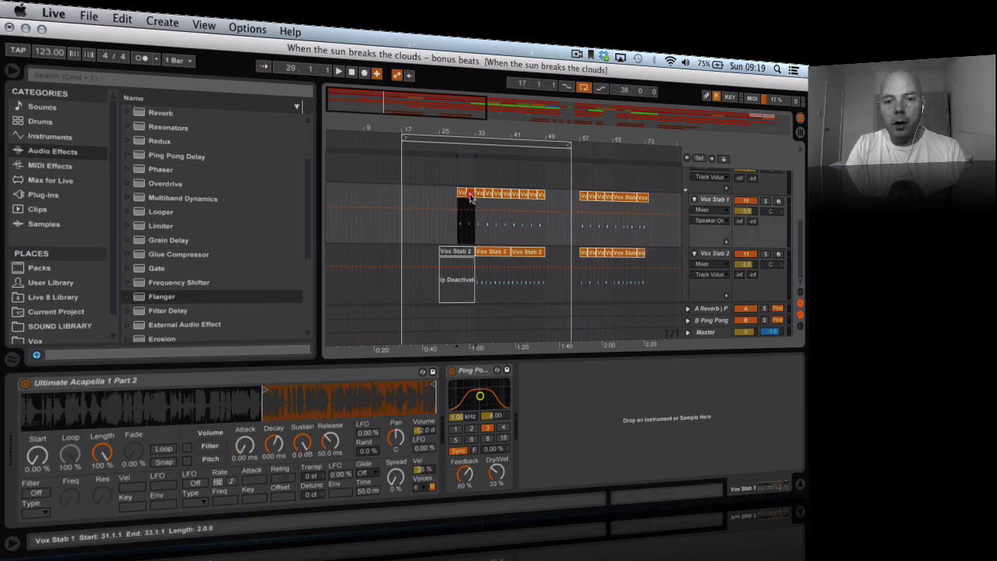
key("0")
left_click_drag(470, 194, 460, 194)
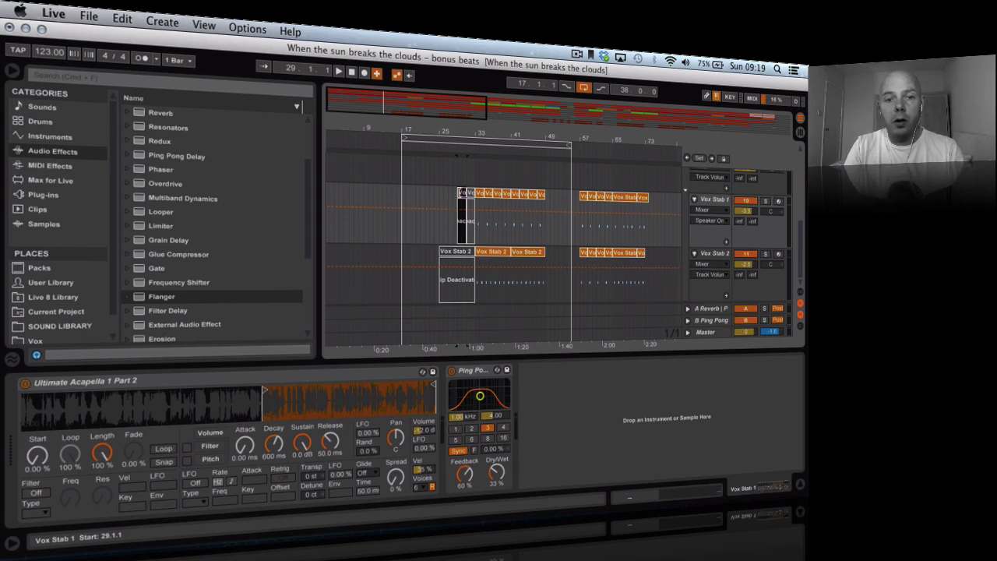
- Play back the section with the deactivated vox clips, display the Vox group's devices, and stop playback
key("space")
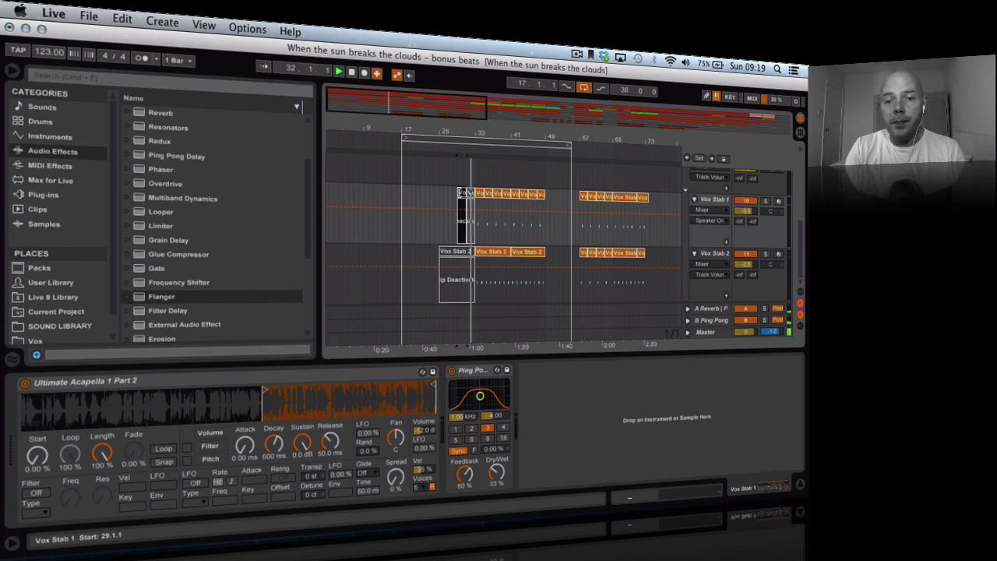
scroll(479, 195, "up", 5)
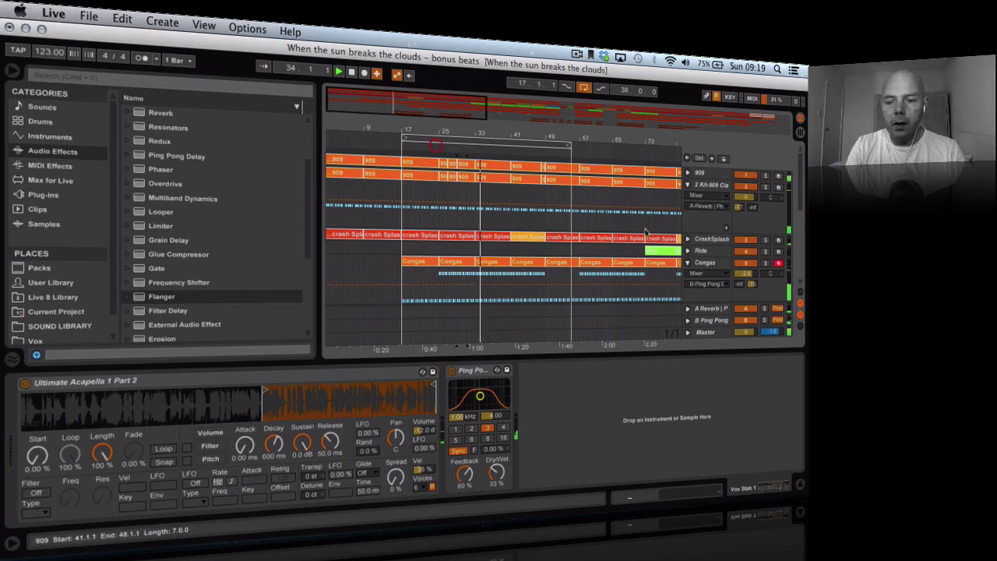
scroll(645, 231, "down", 5)
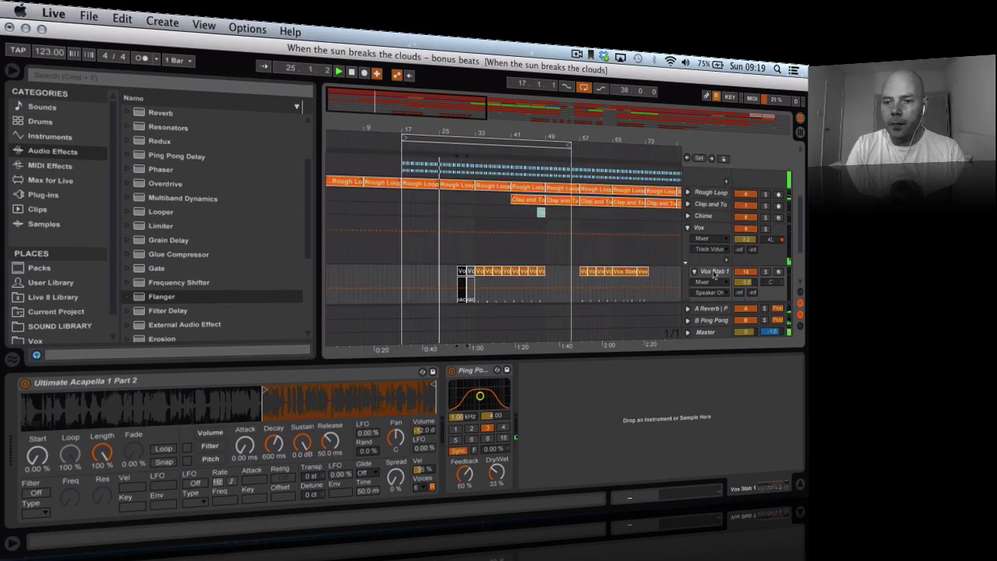
left_click(713, 230)
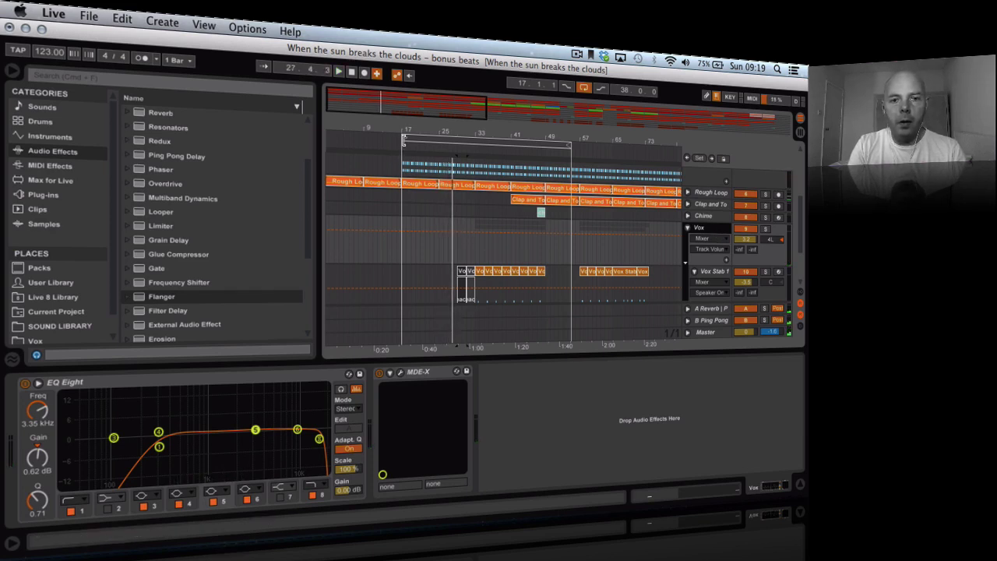
key("space")
- Set the arrangement loop to run from bar 1 to bar 95 and play it from the start
left_click_drag(404, 140, 321, 135)
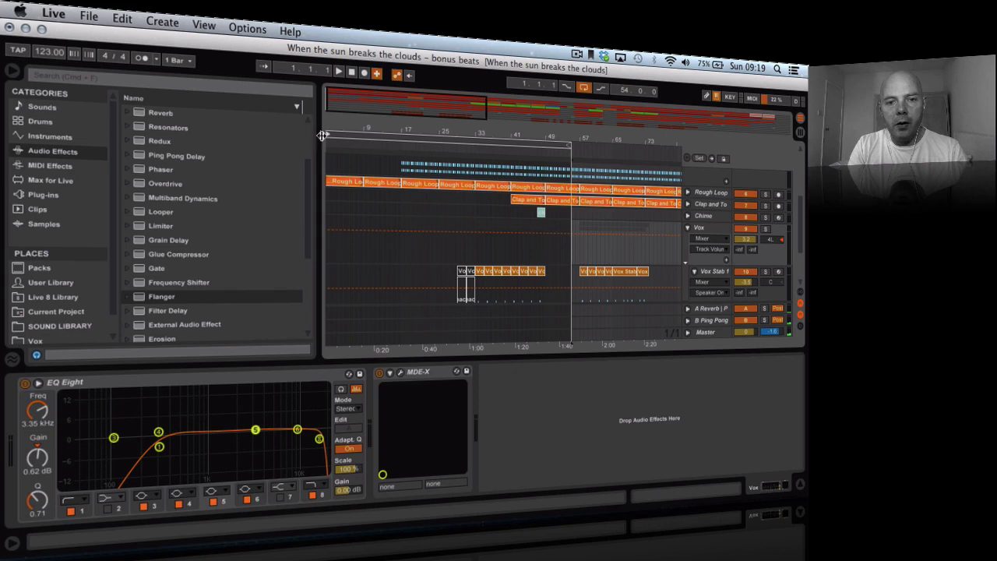
left_click(398, 140)
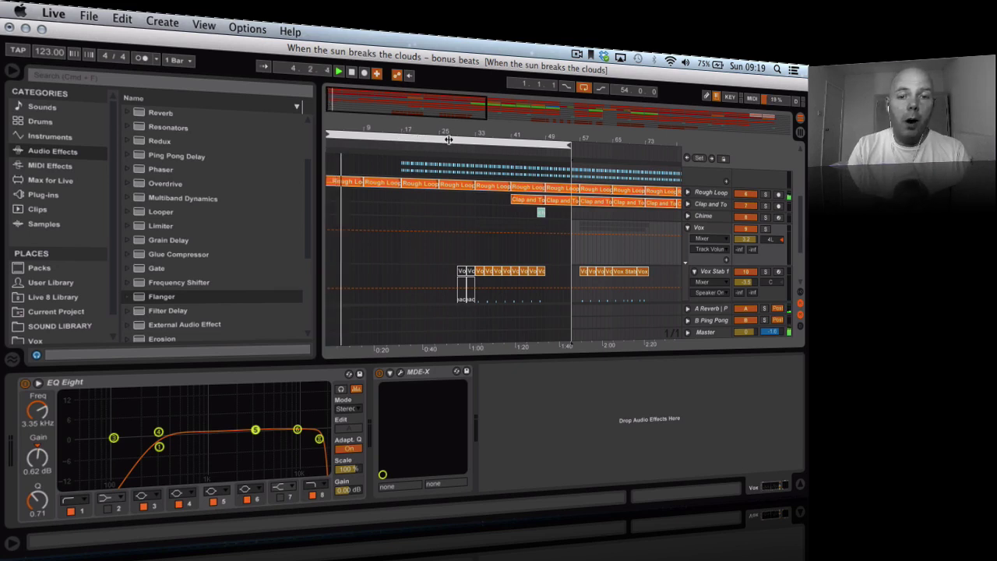
left_click_drag(451, 135, 484, 142)
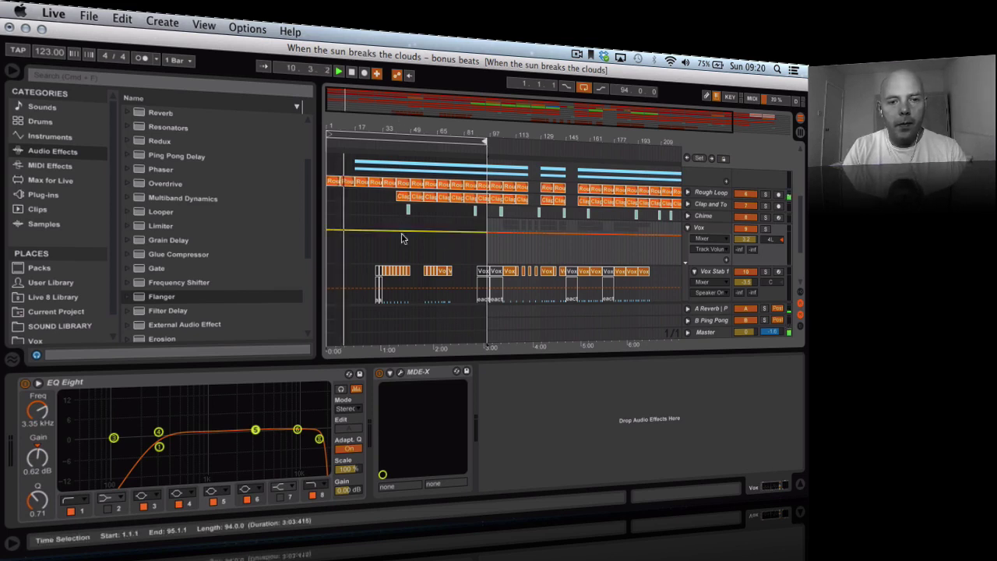
- Look over the vox and drum tracks during playback and examine the Congas track's device chain through to its Reverb
scroll(401, 238, "down", 3)
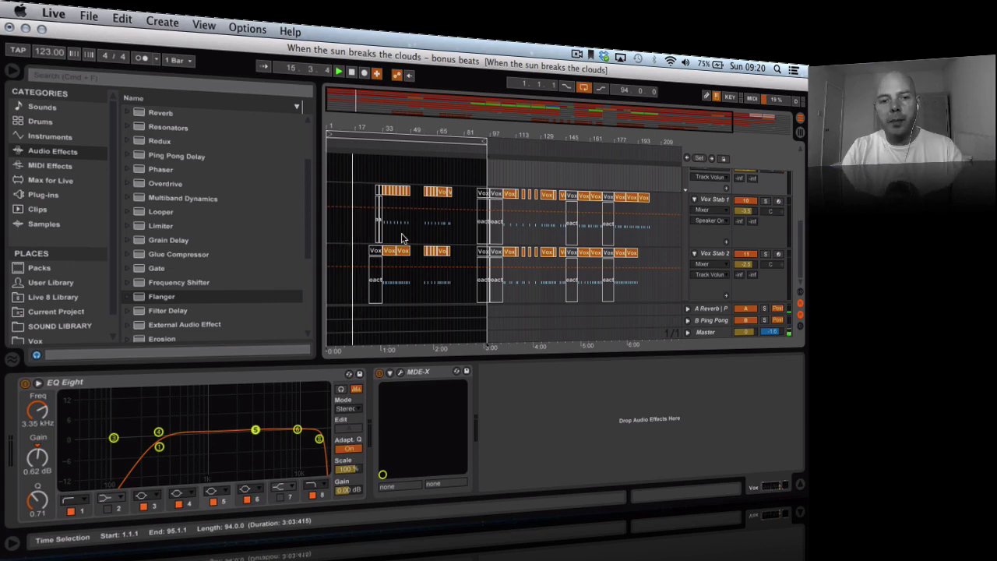
scroll(403, 238, "up", 5)
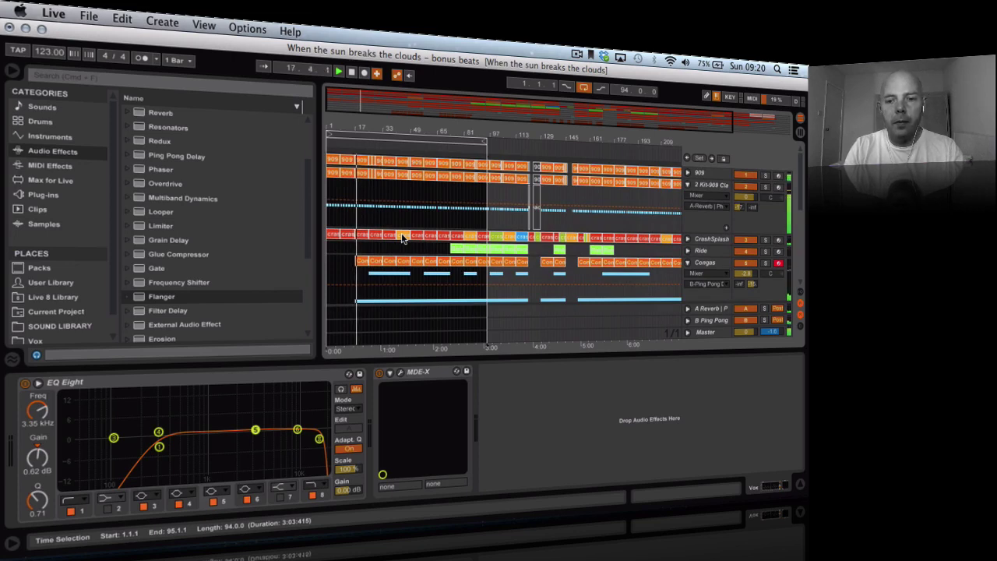
left_click(706, 263)
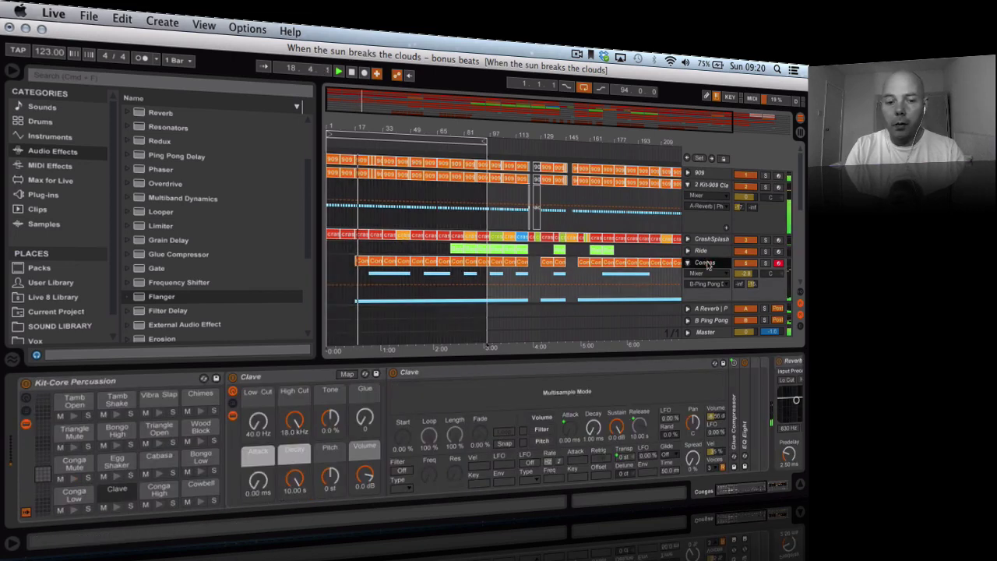
scroll(688, 427, "right", 5)
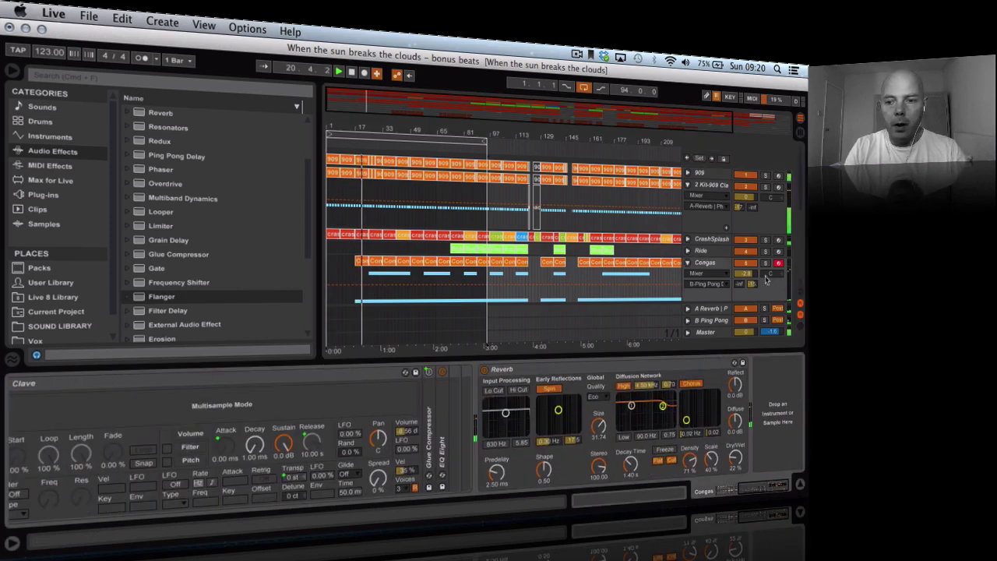
- Add an EQ Eight with a 534 Hz low cut to the B return track and set the Ping Pong Delay's feedback to 87%
key("Tab")
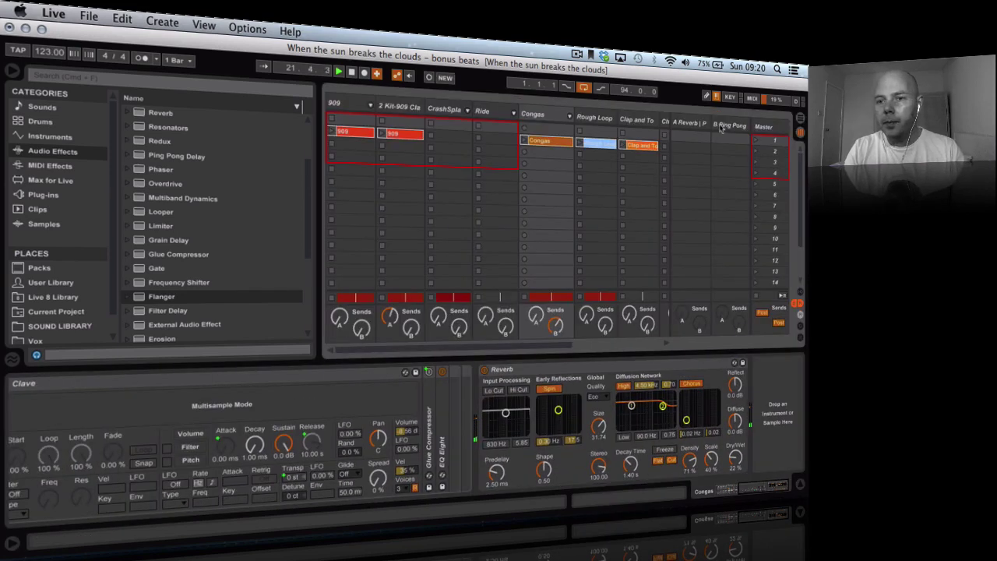
left_click(727, 126)
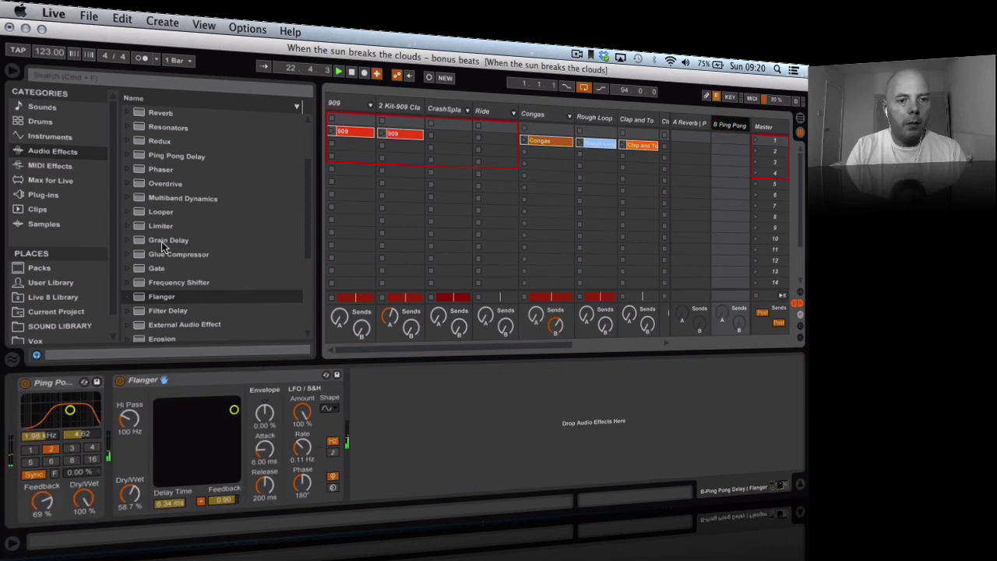
scroll(161, 242, "down", 5)
left_click_drag(166, 212, 463, 456)
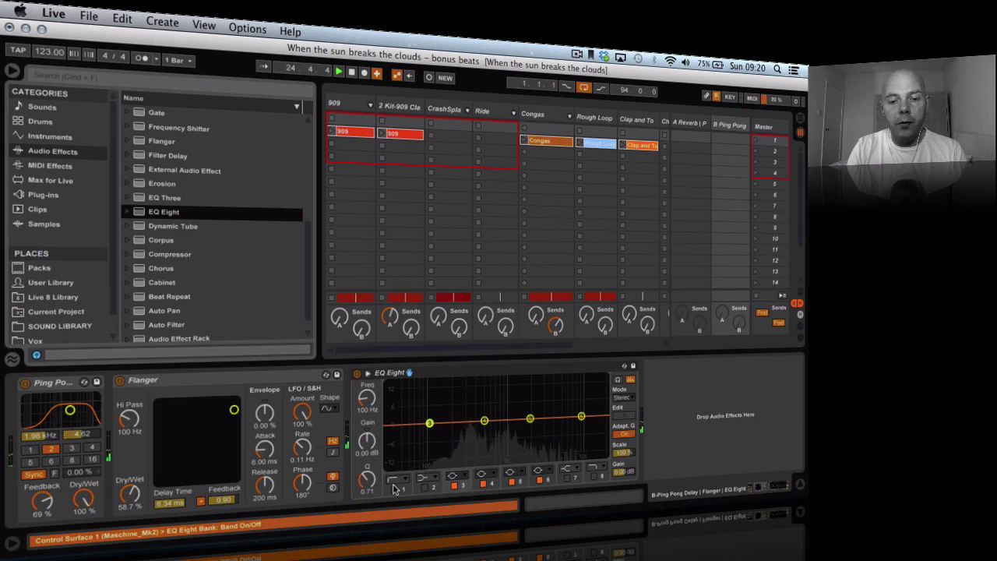
left_click_drag(367, 403, 367, 368)
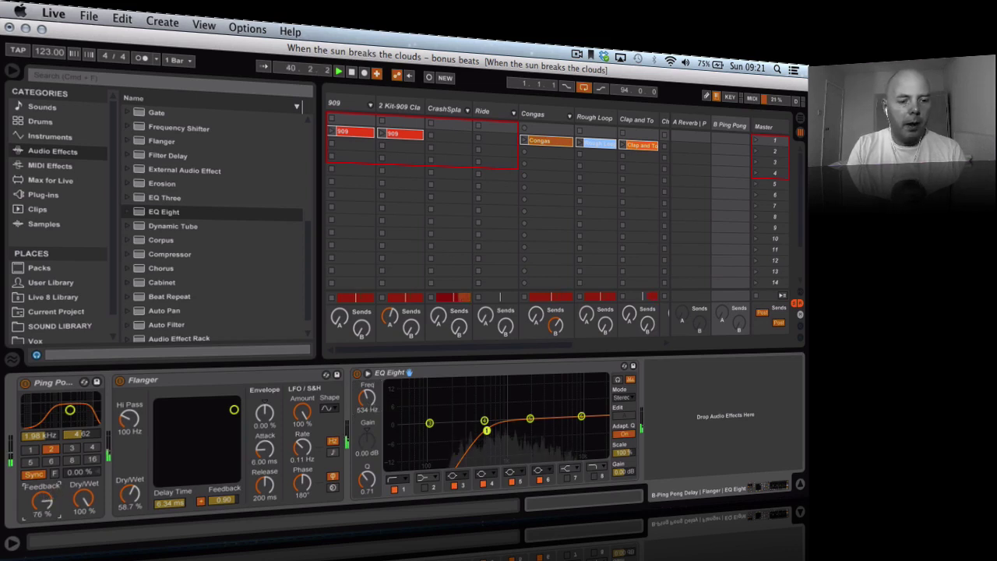
left_click_drag(42, 503, 42, 497)
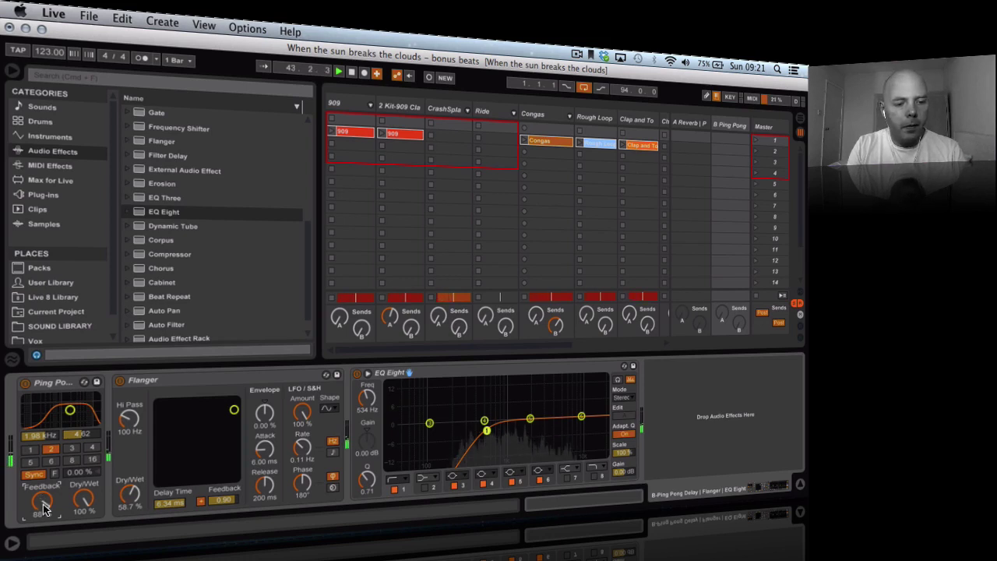
left_click_drag(42, 507, 42, 506)
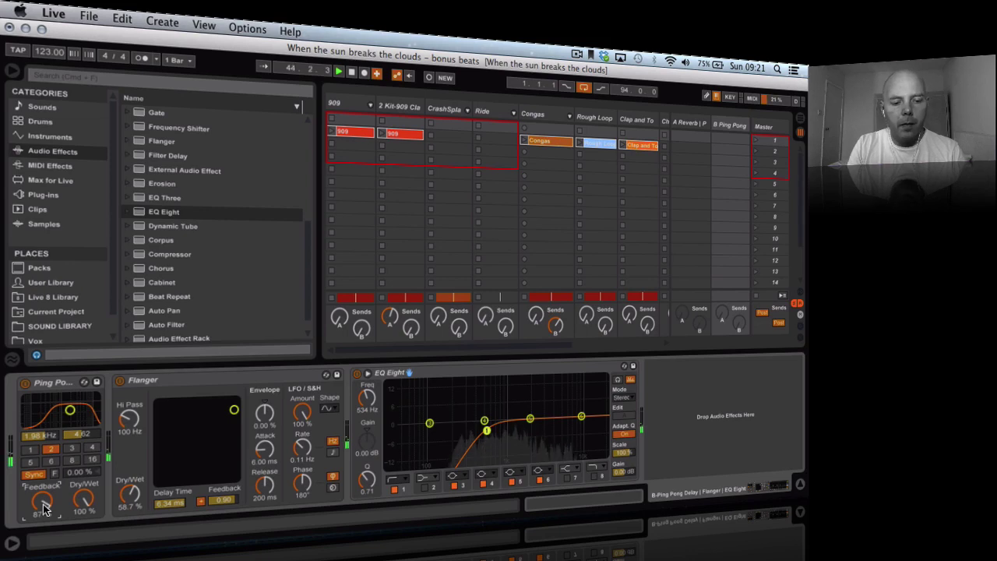
- Extend the end of the arrangement loop to bar 147 and select the first Ride clip, starting at bar 73
key("Tab")
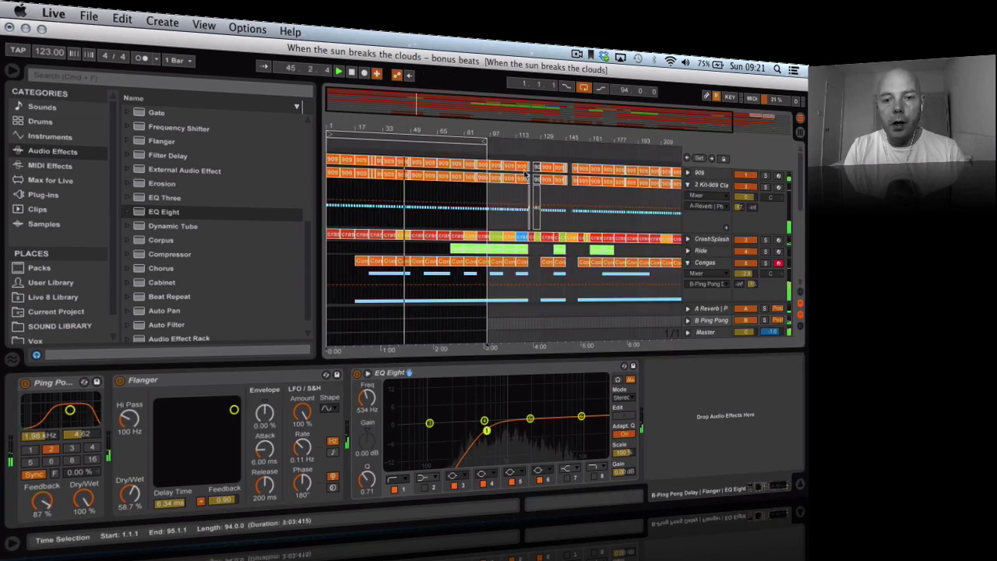
left_click_drag(483, 139, 568, 146)
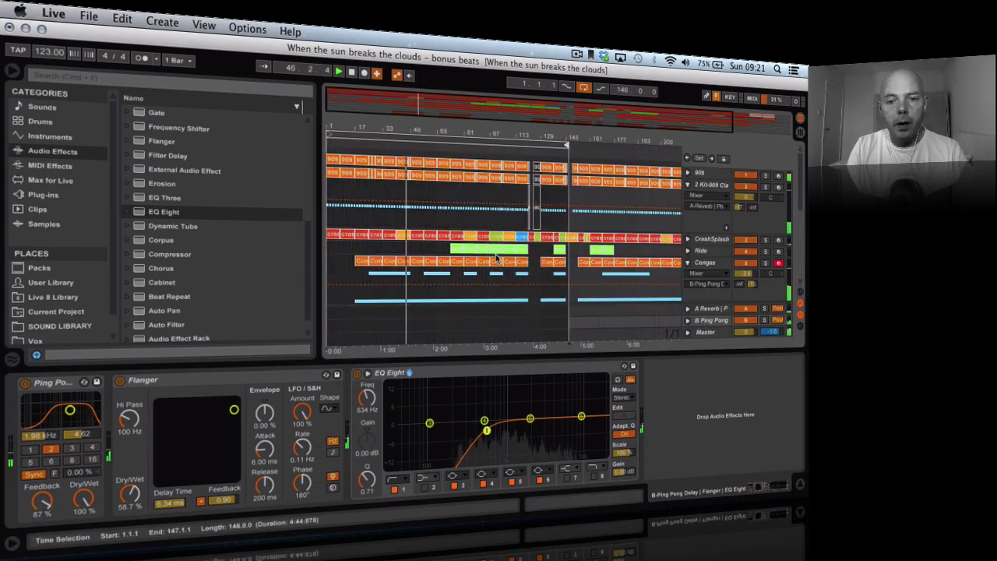
scroll(498, 258, "down", 4)
left_click(458, 185)
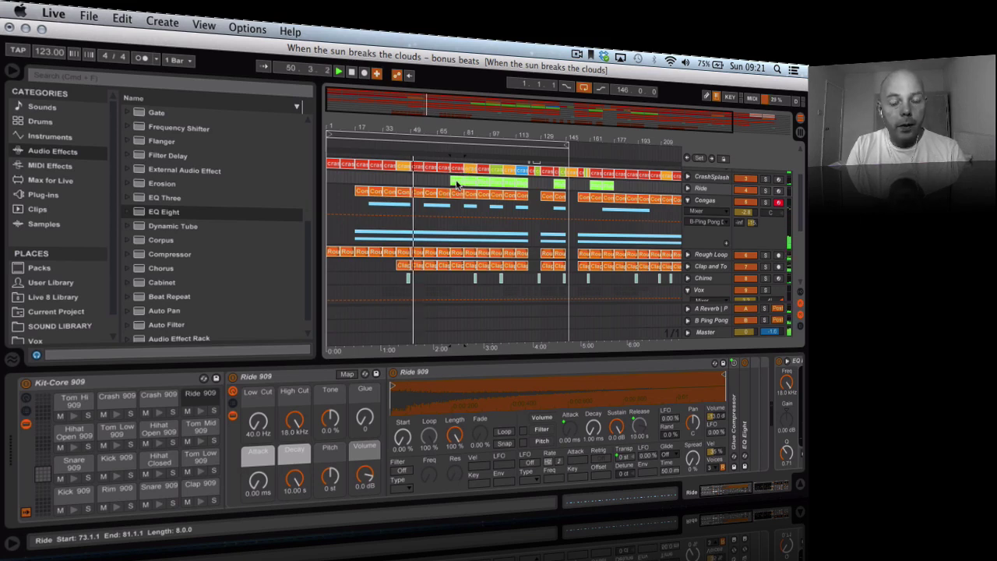
- Paste the copied 8-bar Ride clip four times in a row on the Ride track, filling bar 49 to bar 81
left_click(429, 185)
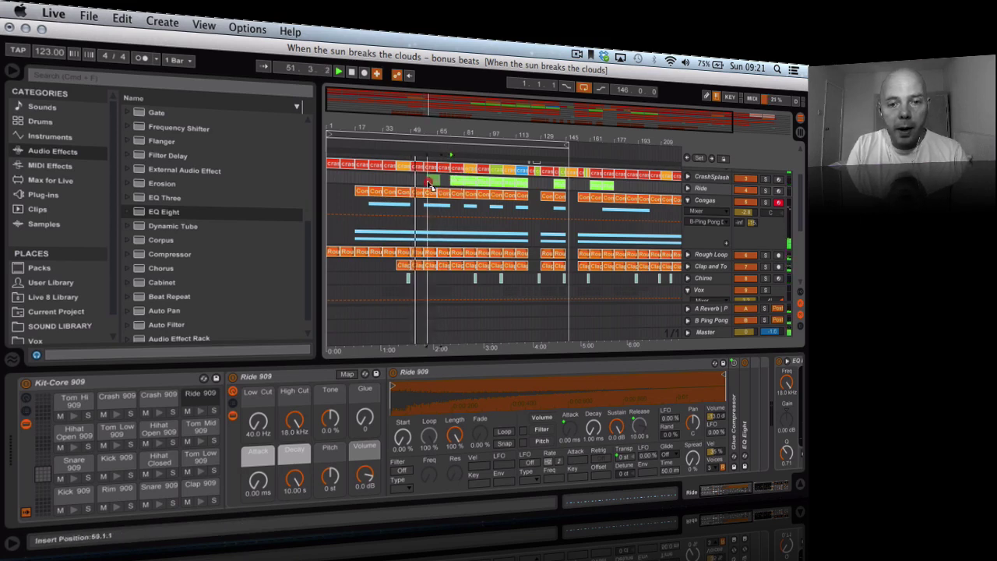
left_click(416, 181)
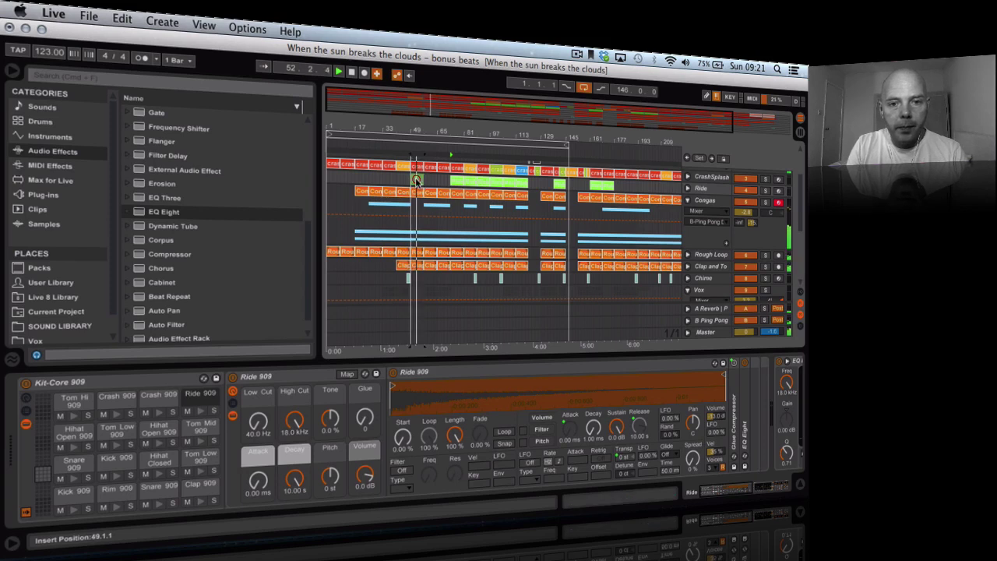
key("super+v")
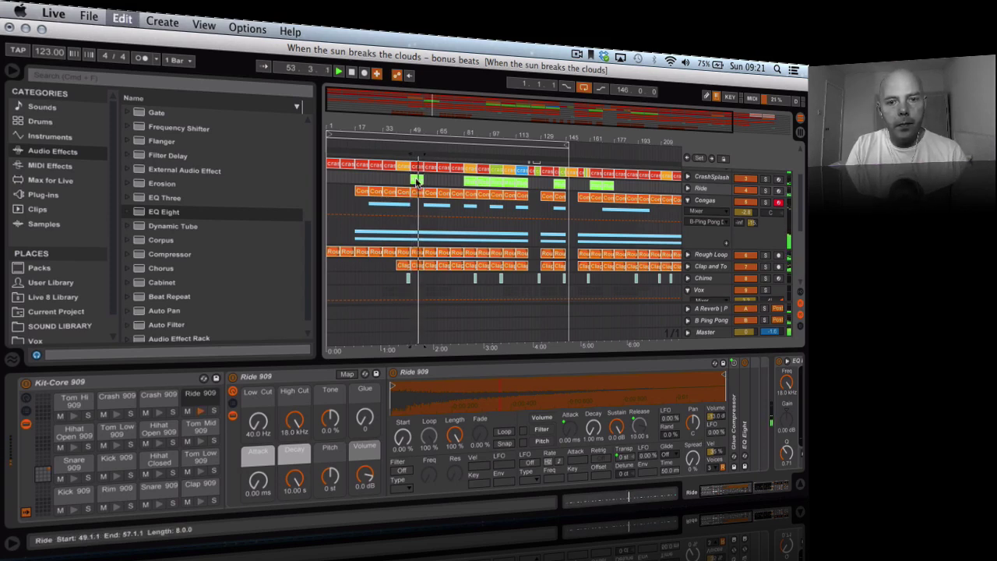
key("super+v")
key("super+v")
key("super+v")
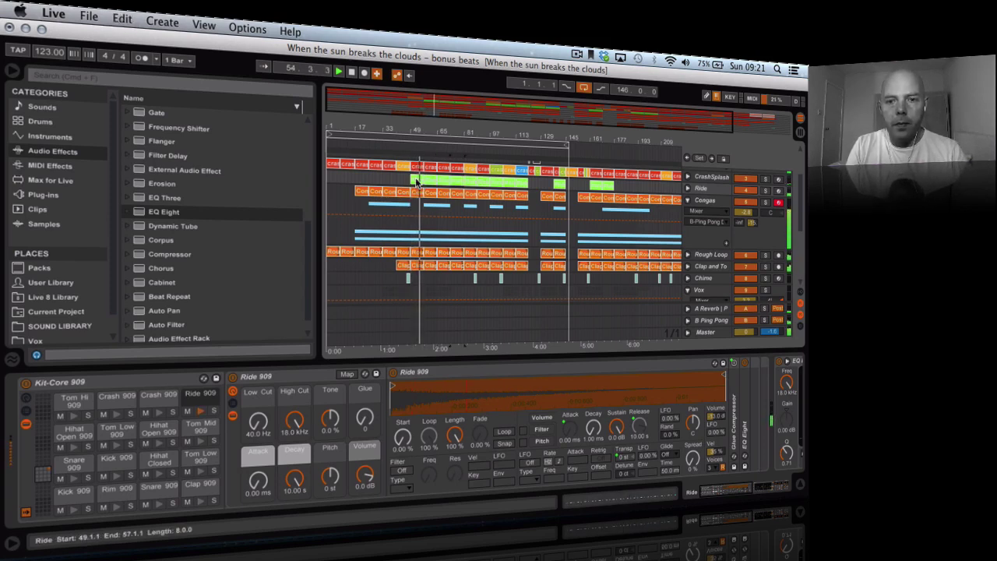
- Look over the drum, percussion and Vox Stab tracks during playback and compare where their clips sit in the arrangement
scroll(499, 253, "up", 3)
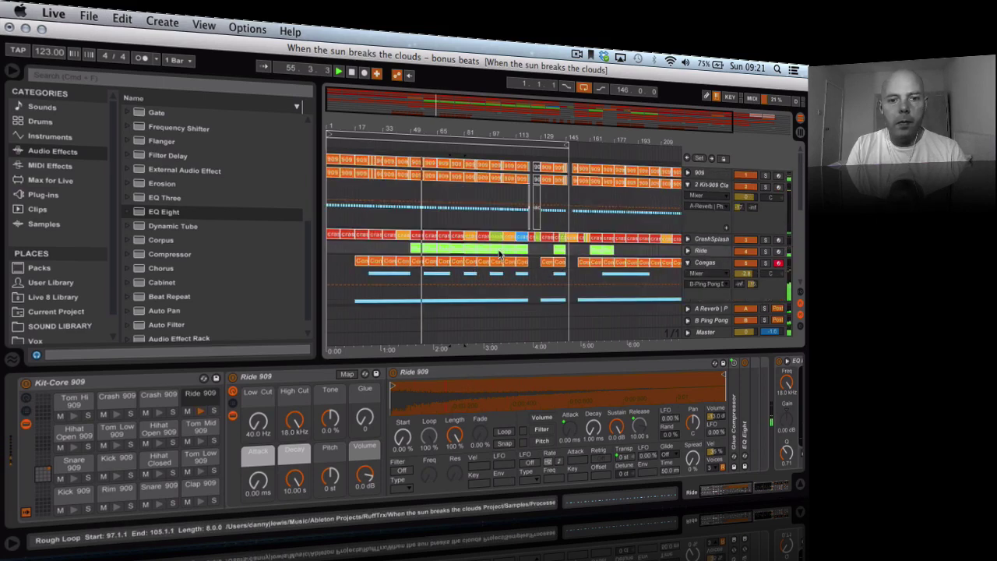
scroll(498, 253, "down", 5)
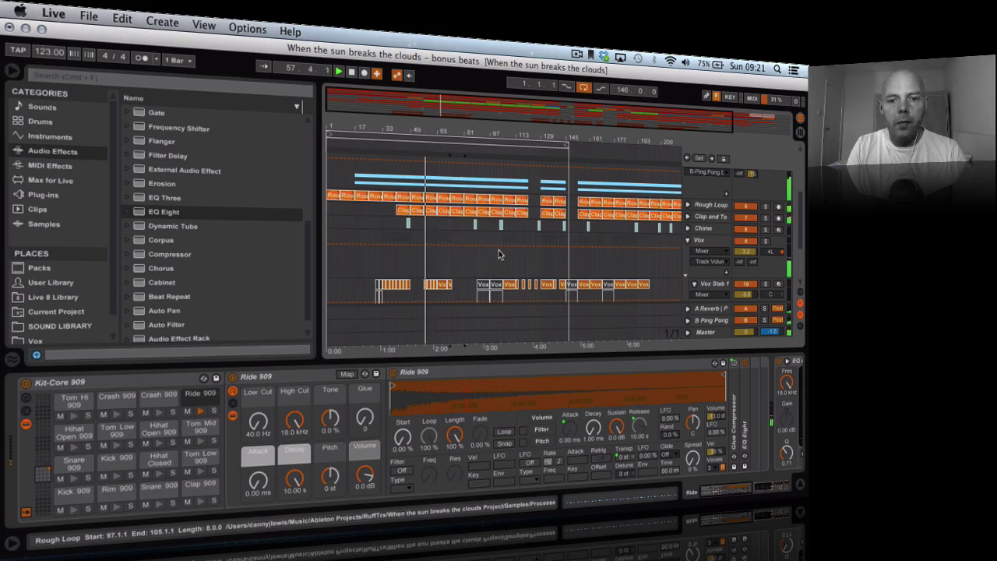
scroll(500, 254, "down", 4)
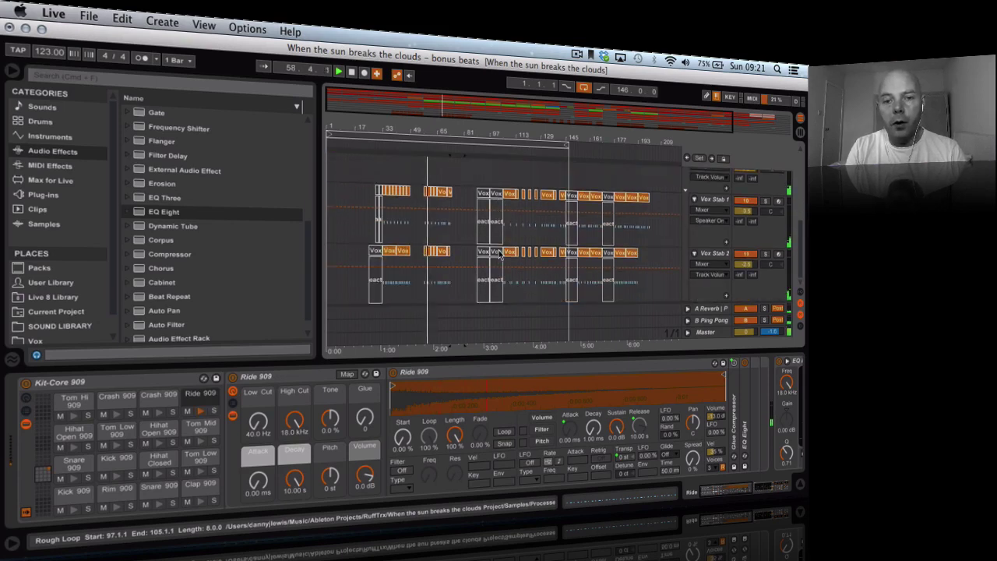
scroll(500, 255, "up", 3)
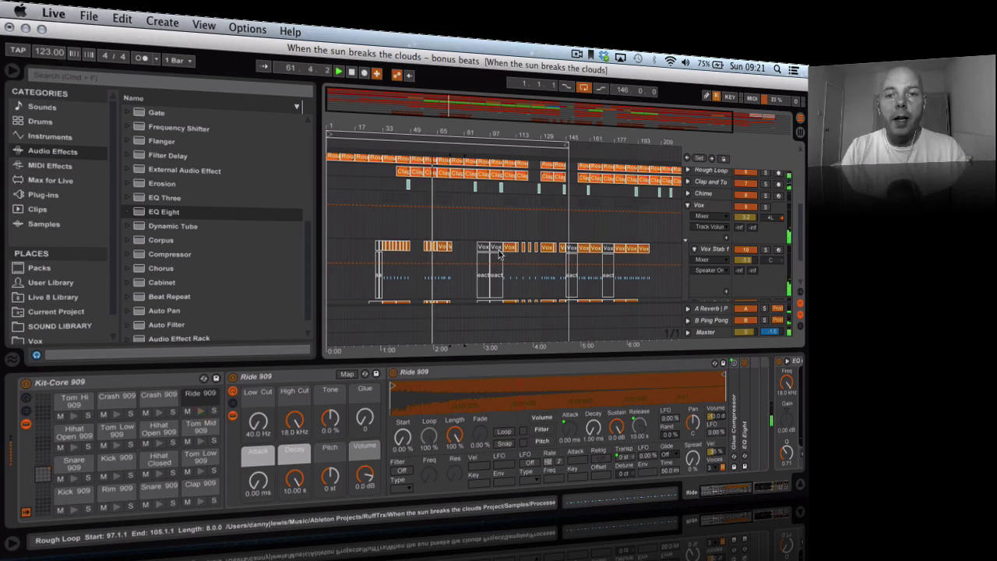
scroll(502, 259, "down", 5)
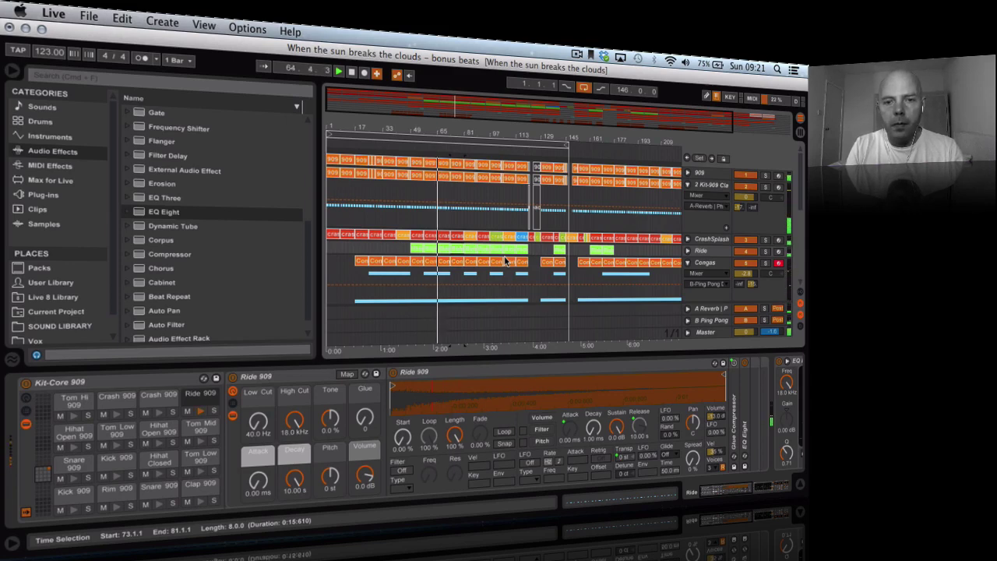
scroll(505, 261, "up", 5)
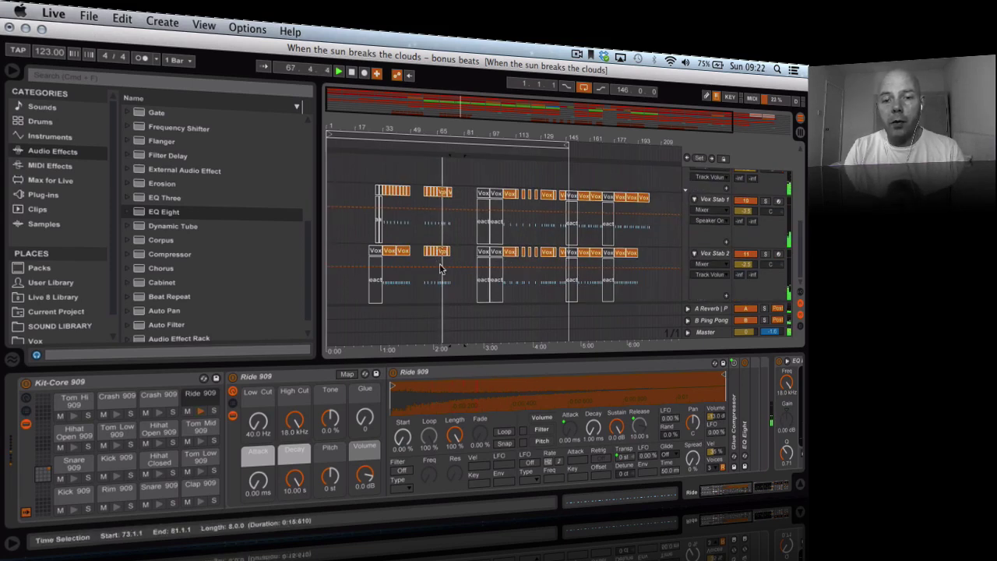
scroll(439, 263, "up", 5)
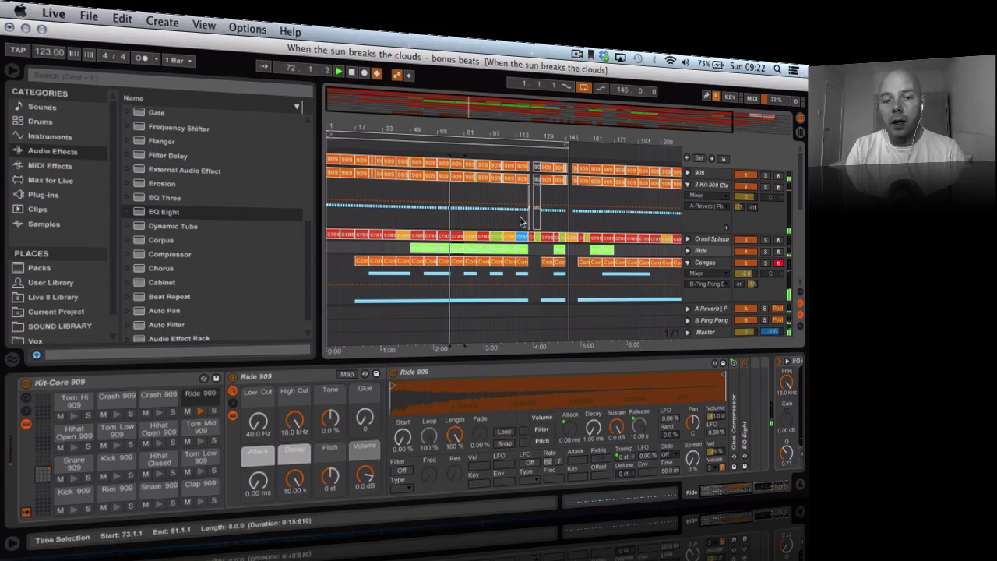
scroll(522, 222, "down", 5)
scroll(522, 222, "up", 5)
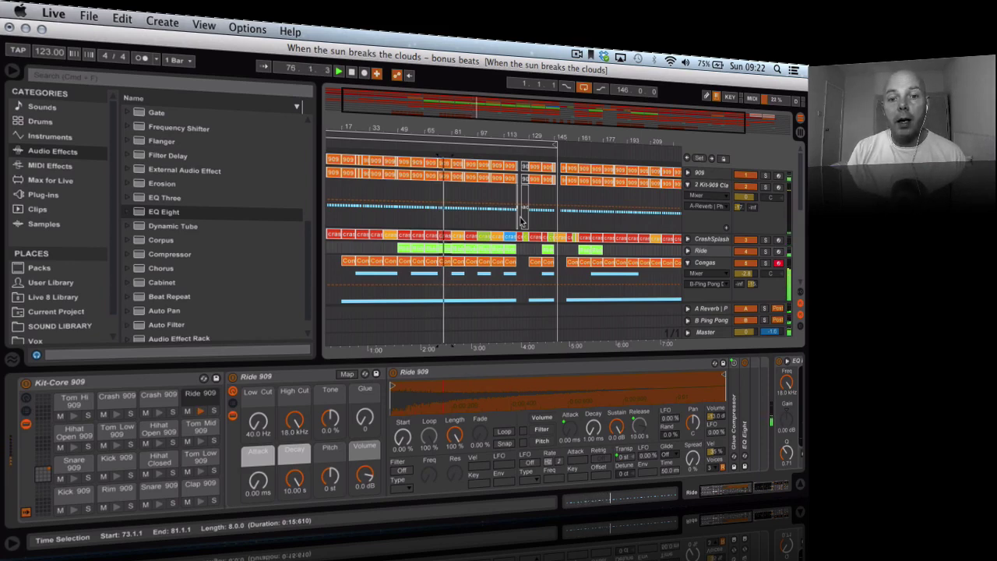
- Unfold the 909 track and display its Kick-909 Decay automation
left_click(688, 172)
left_click(721, 184)
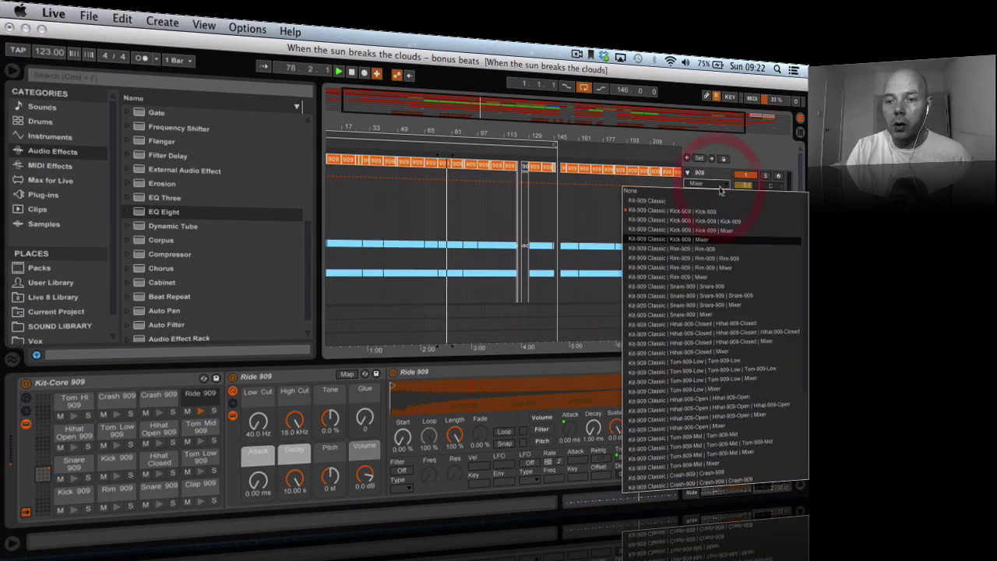
left_click(657, 210)
left_click(705, 194)
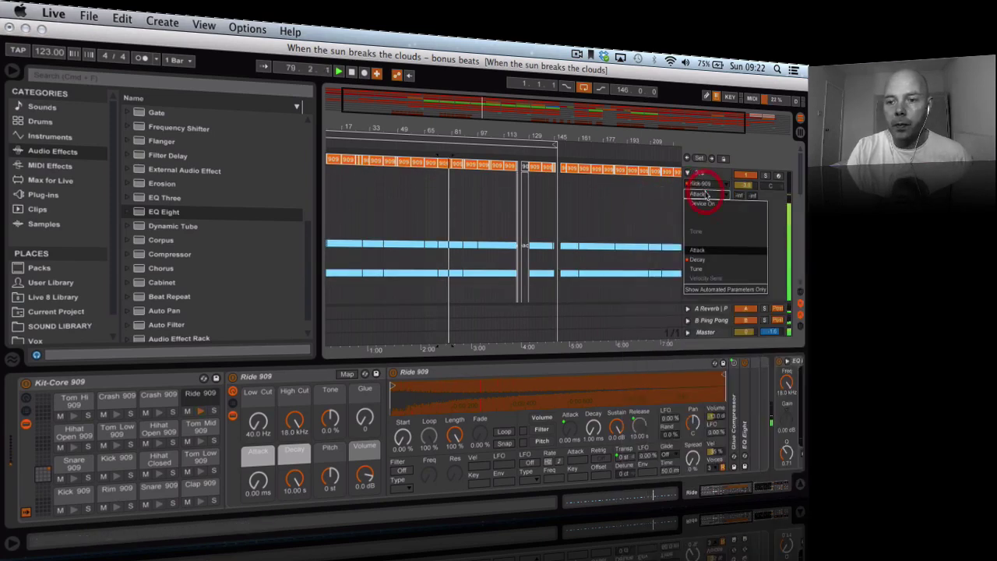
left_click(710, 260)
left_click(452, 295)
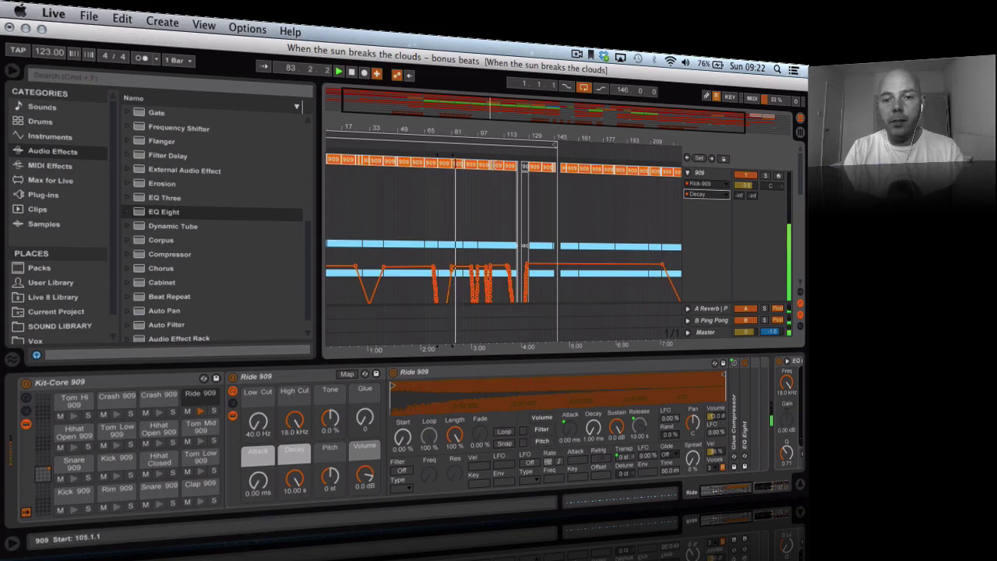
- Reactivate the Vox Stab 1 clip at bar 89 and try out the one at bar 97 before deactivating it again
scroll(493, 166, "down", 10)
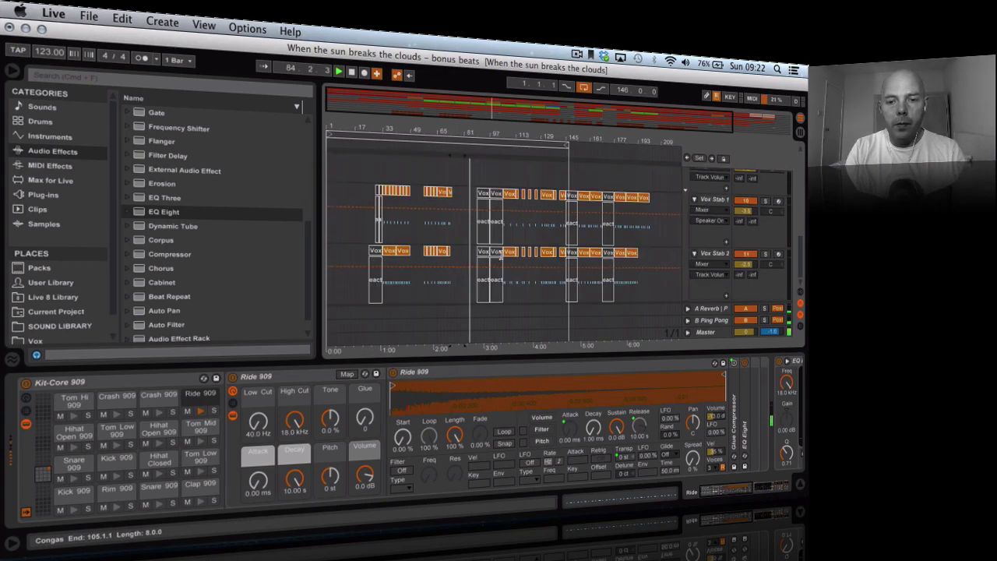
left_click(483, 196)
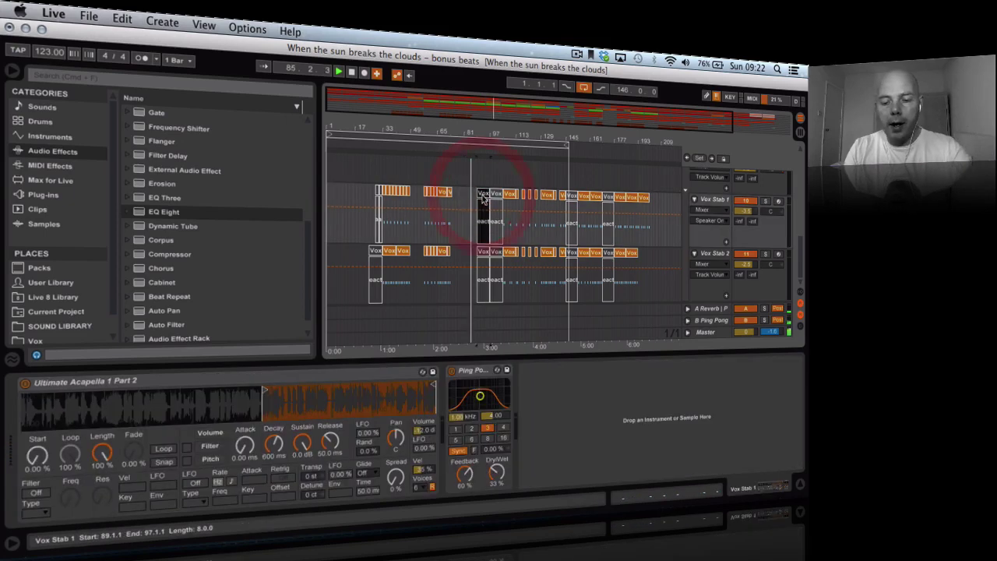
left_click(499, 196)
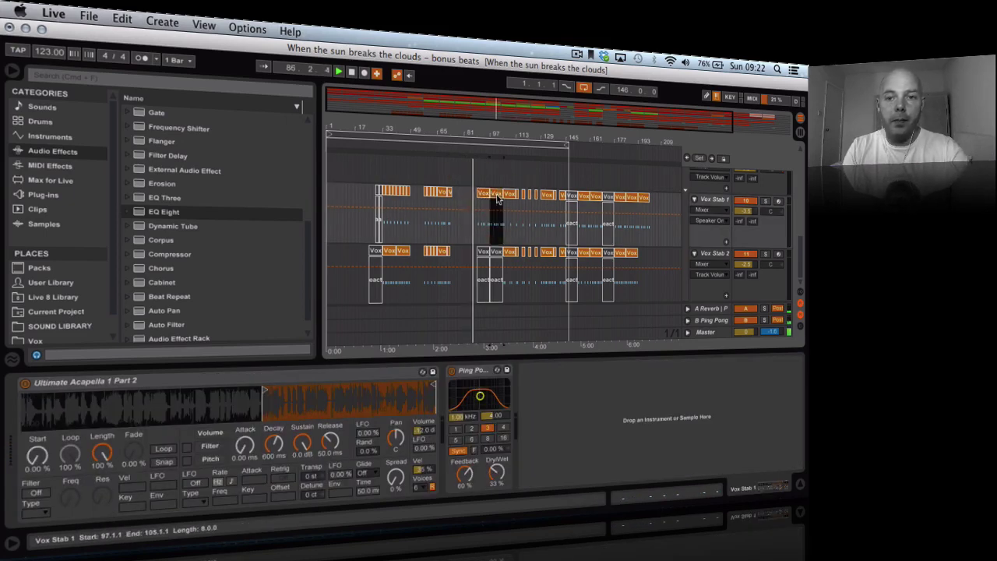
scroll(497, 199, "up", 10)
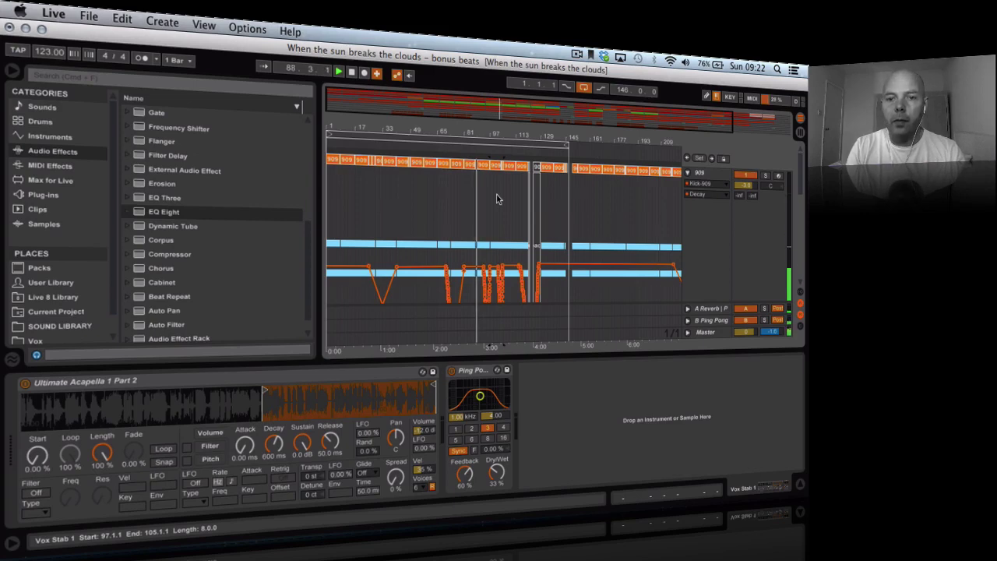
scroll(497, 198, "down", 10)
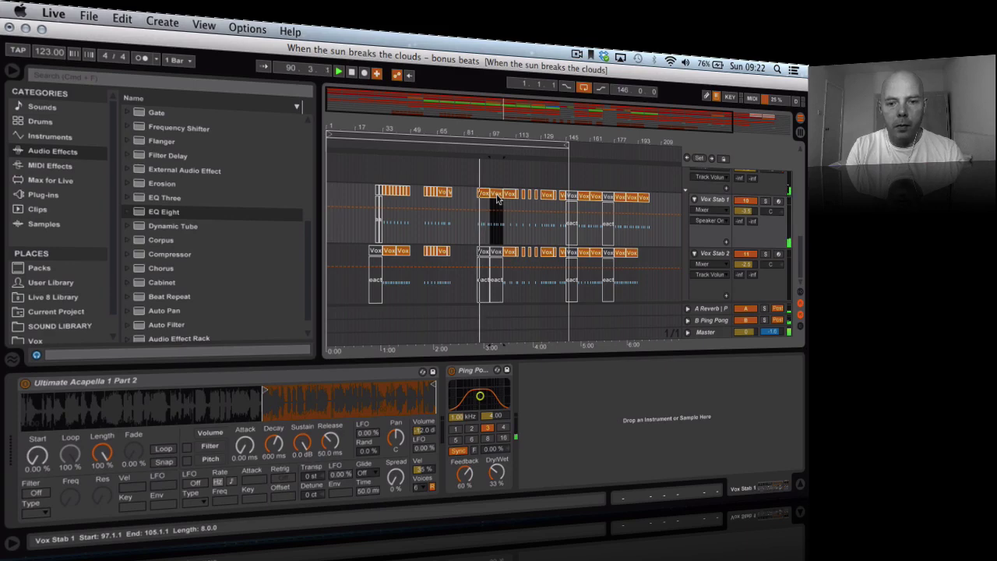
scroll(498, 199, "up", 8)
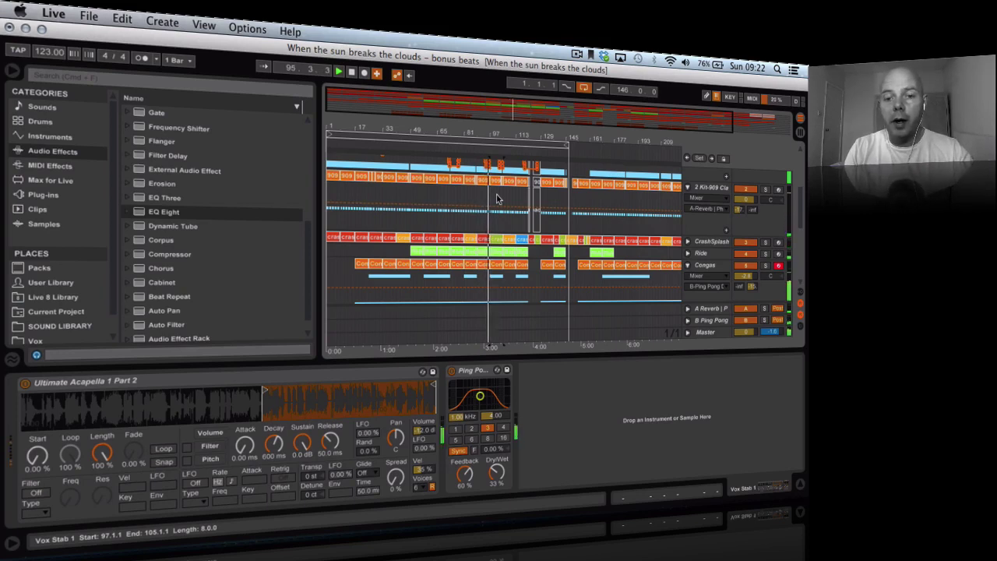
scroll(498, 198, "down", 5)
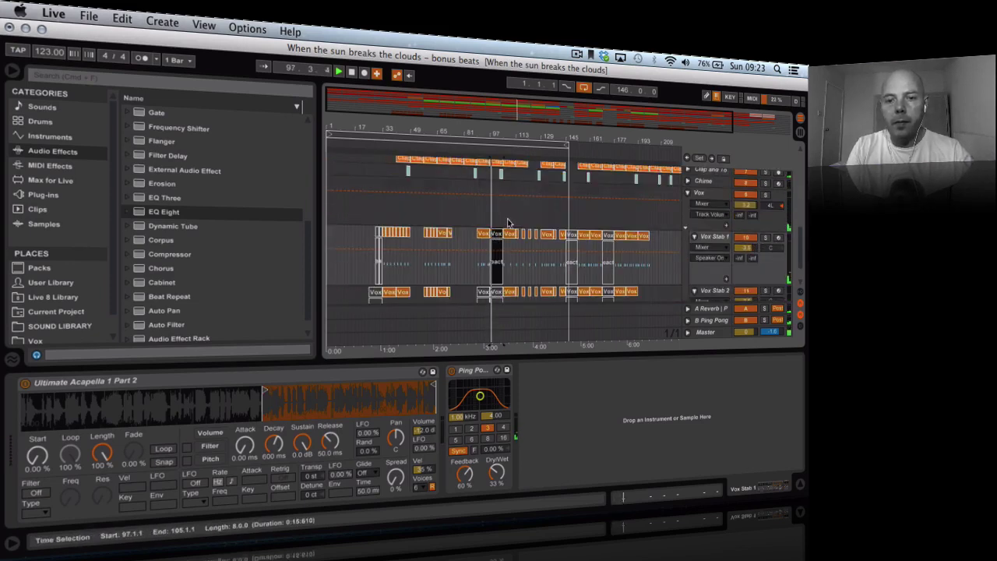
- Switch off the Vox group track and move the stopped playback position to bar 33
left_click(507, 236)
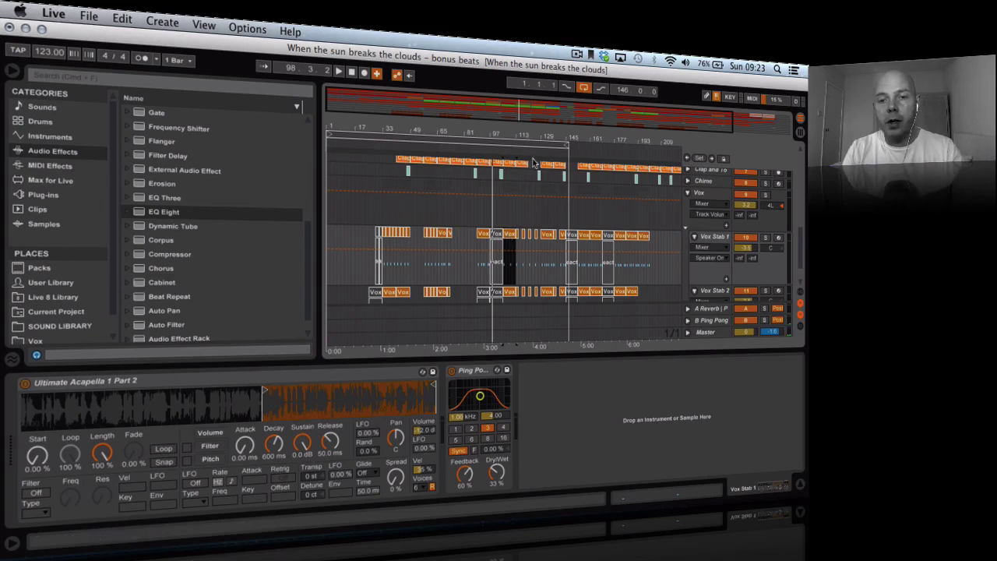
scroll(523, 227, "up", 5)
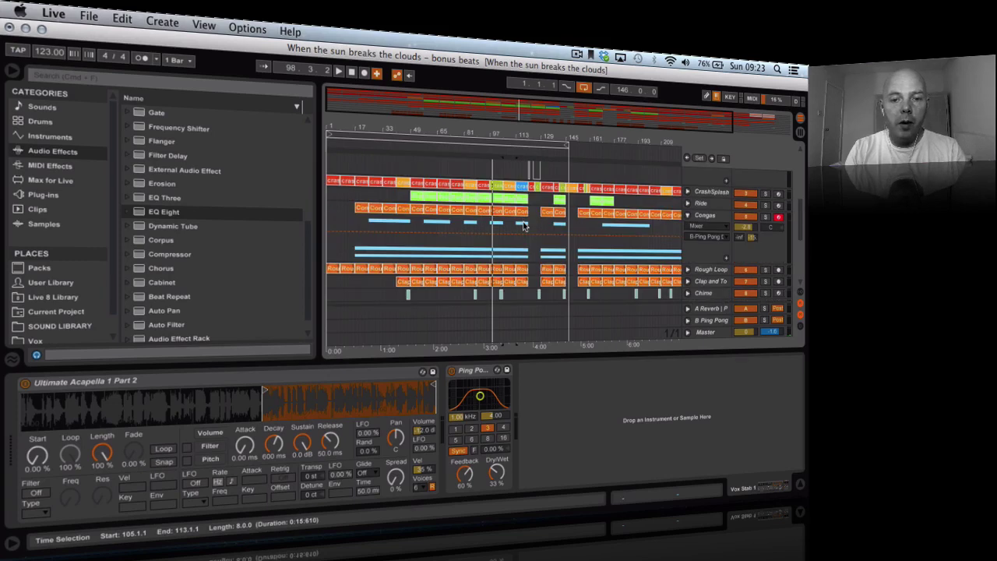
scroll(524, 227, "down", 3)
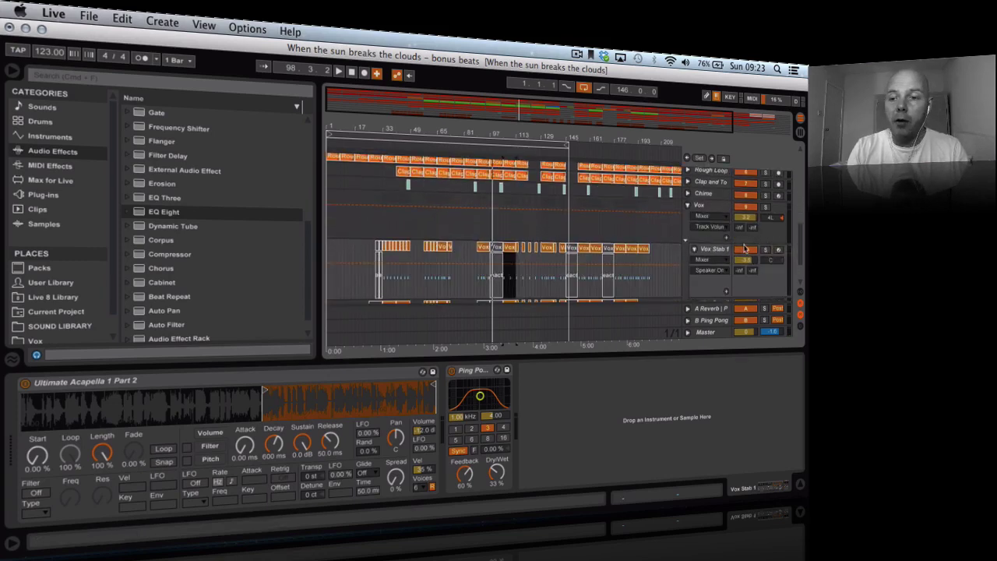
left_click(379, 146)
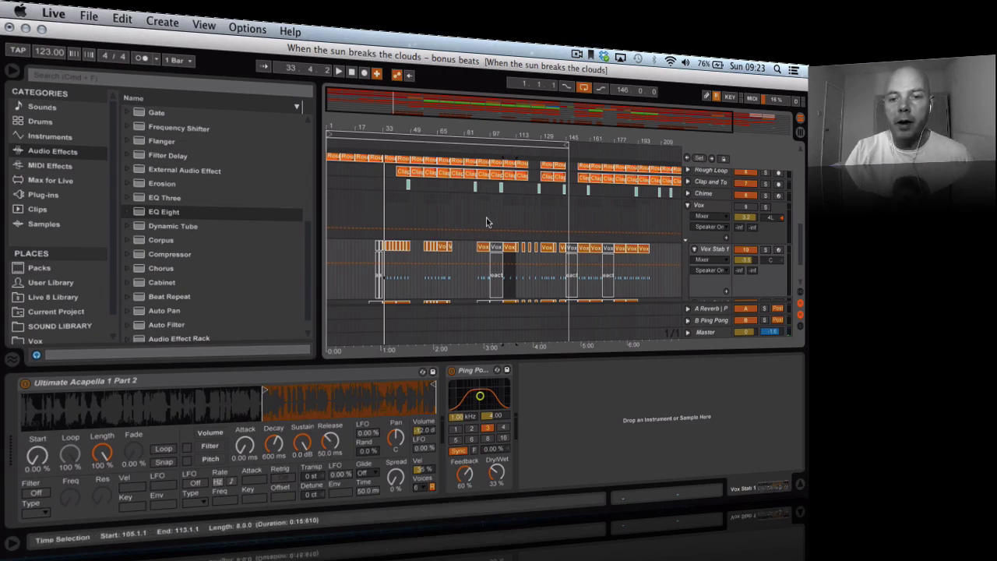
- Play the arrangement from bar 105 and examine the 909 kick decay automation against the Vox Stab clips
scroll(486, 222, "up", 2)
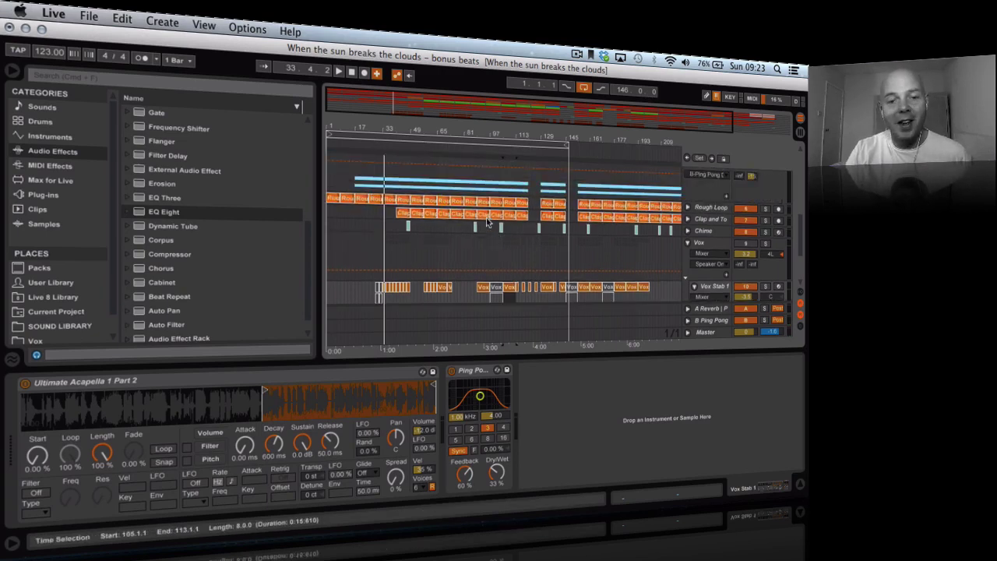
scroll(486, 222, "up", 3)
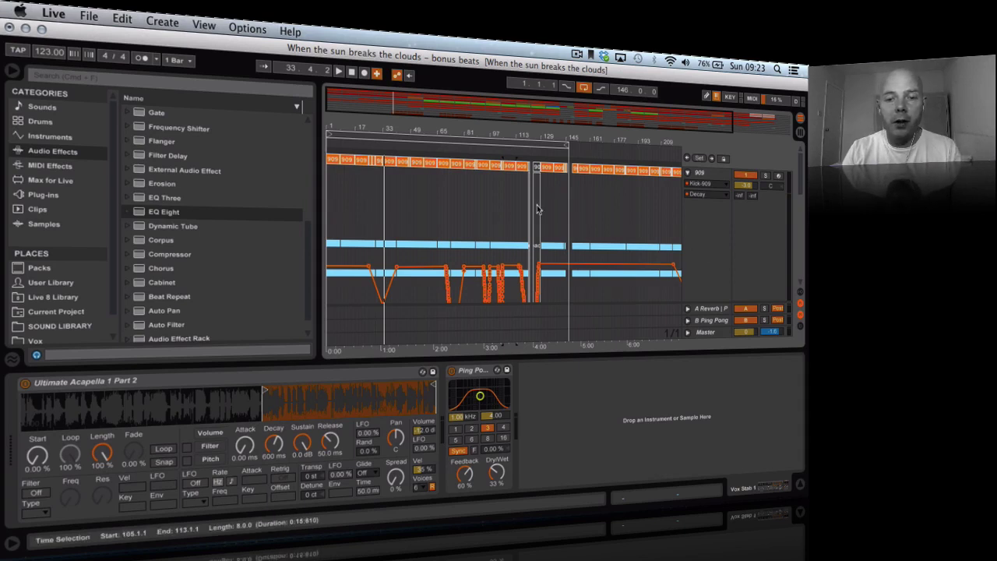
left_click_drag(399, 131, 389, 128)
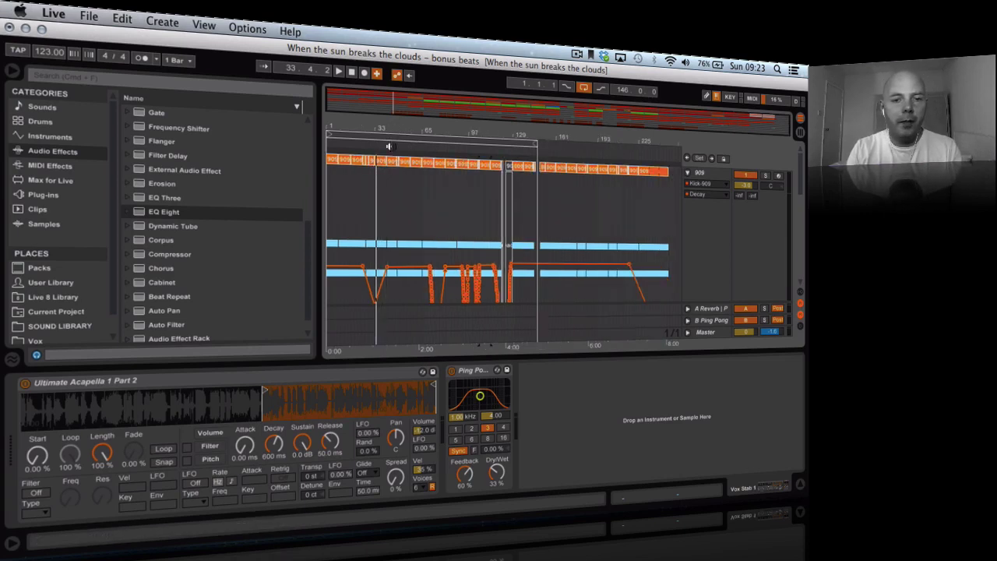
key("space")
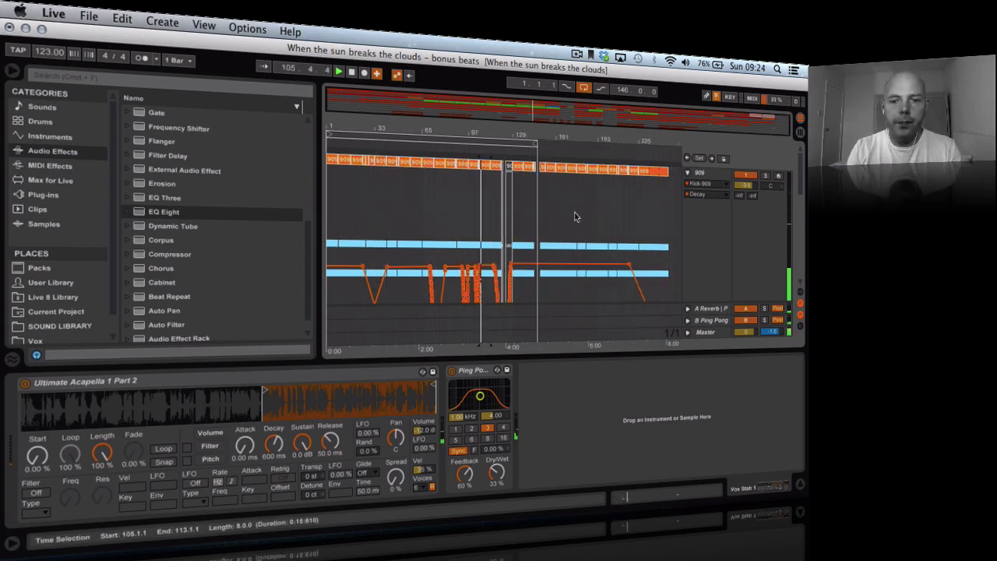
scroll(575, 215, "down", 5)
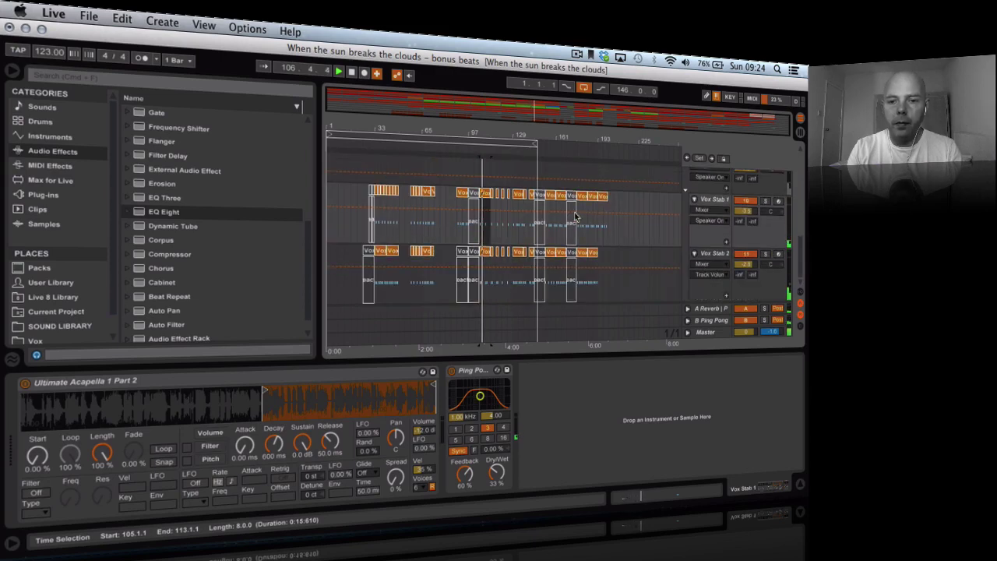
scroll(575, 216, "up", 5)
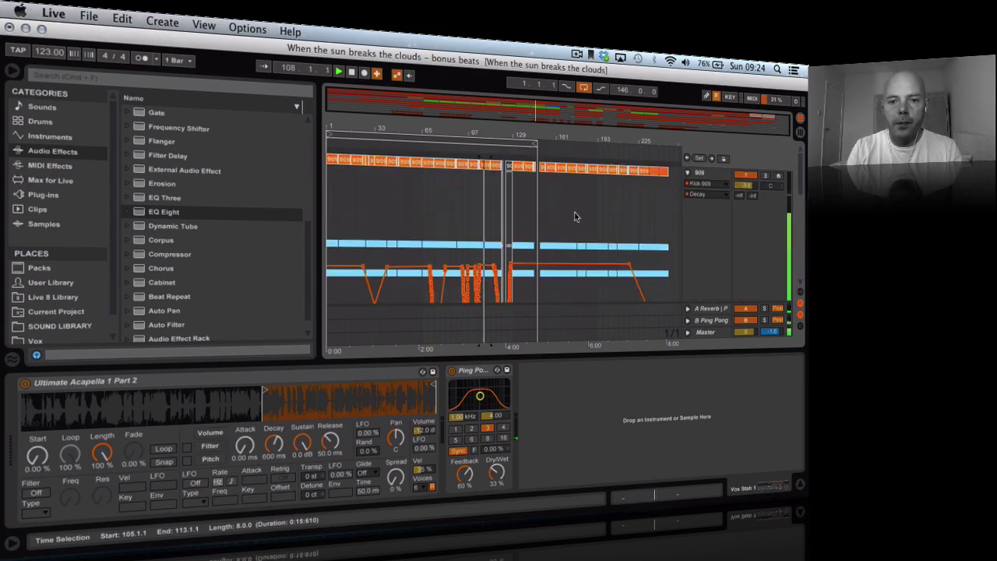